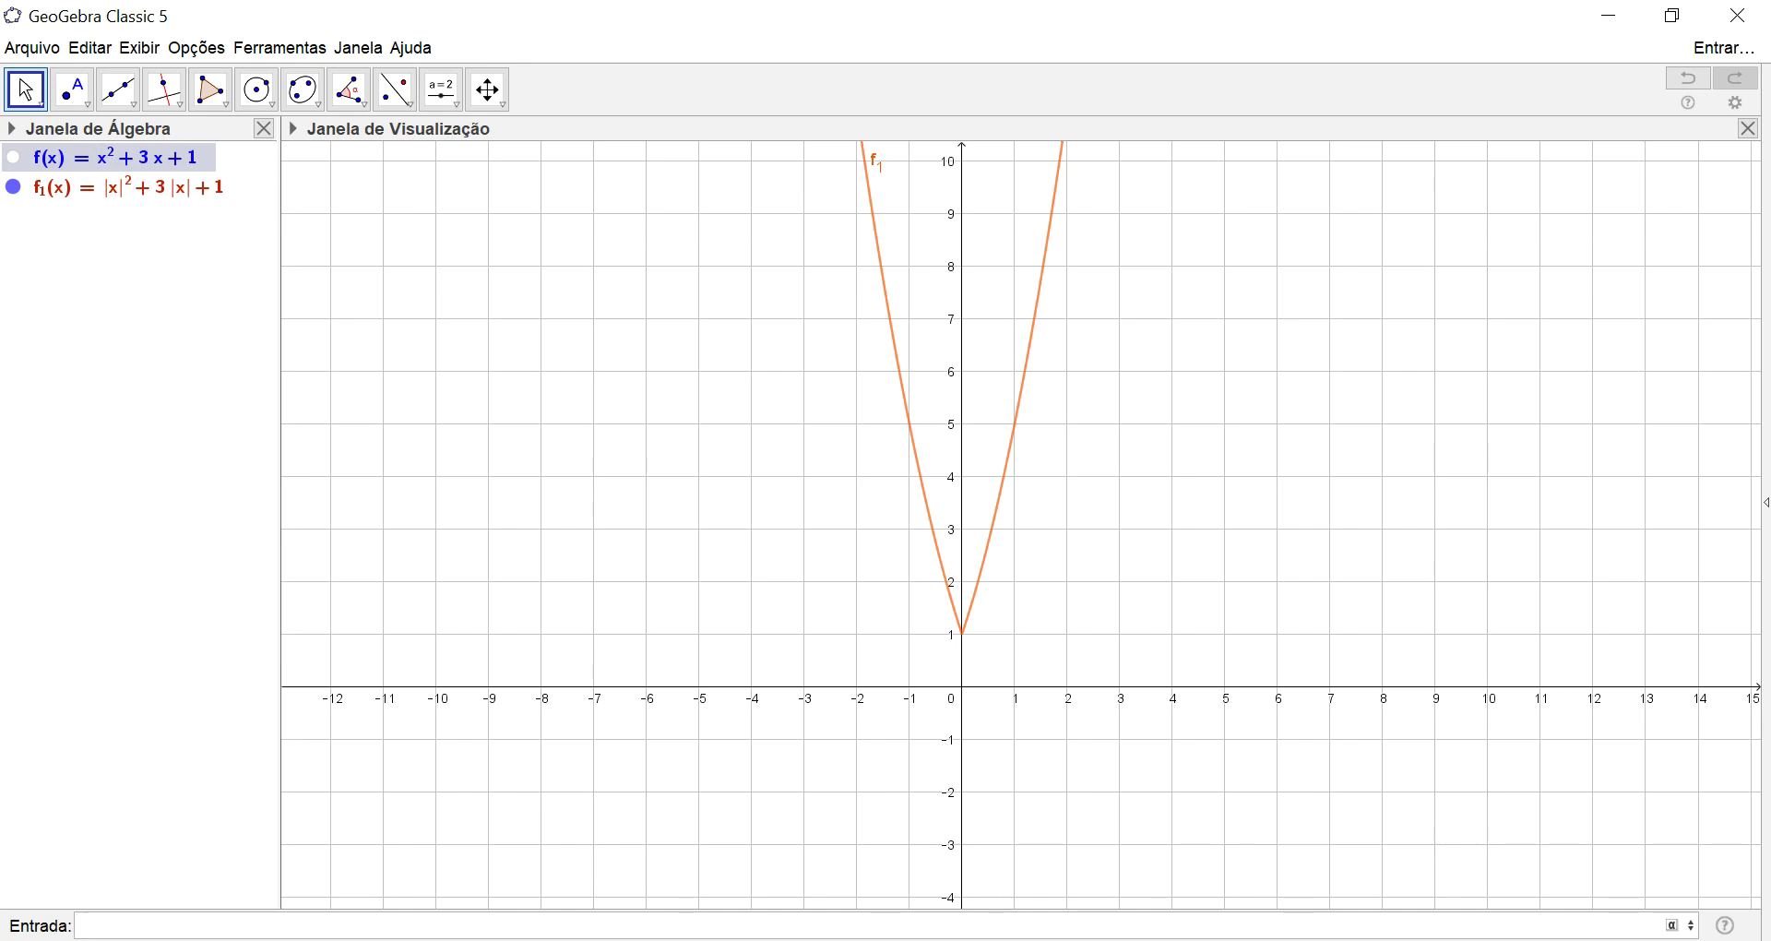
Step: Define the function f_2(x)=abs(f) as the absolute value of f
type("f_2(x)=abs")
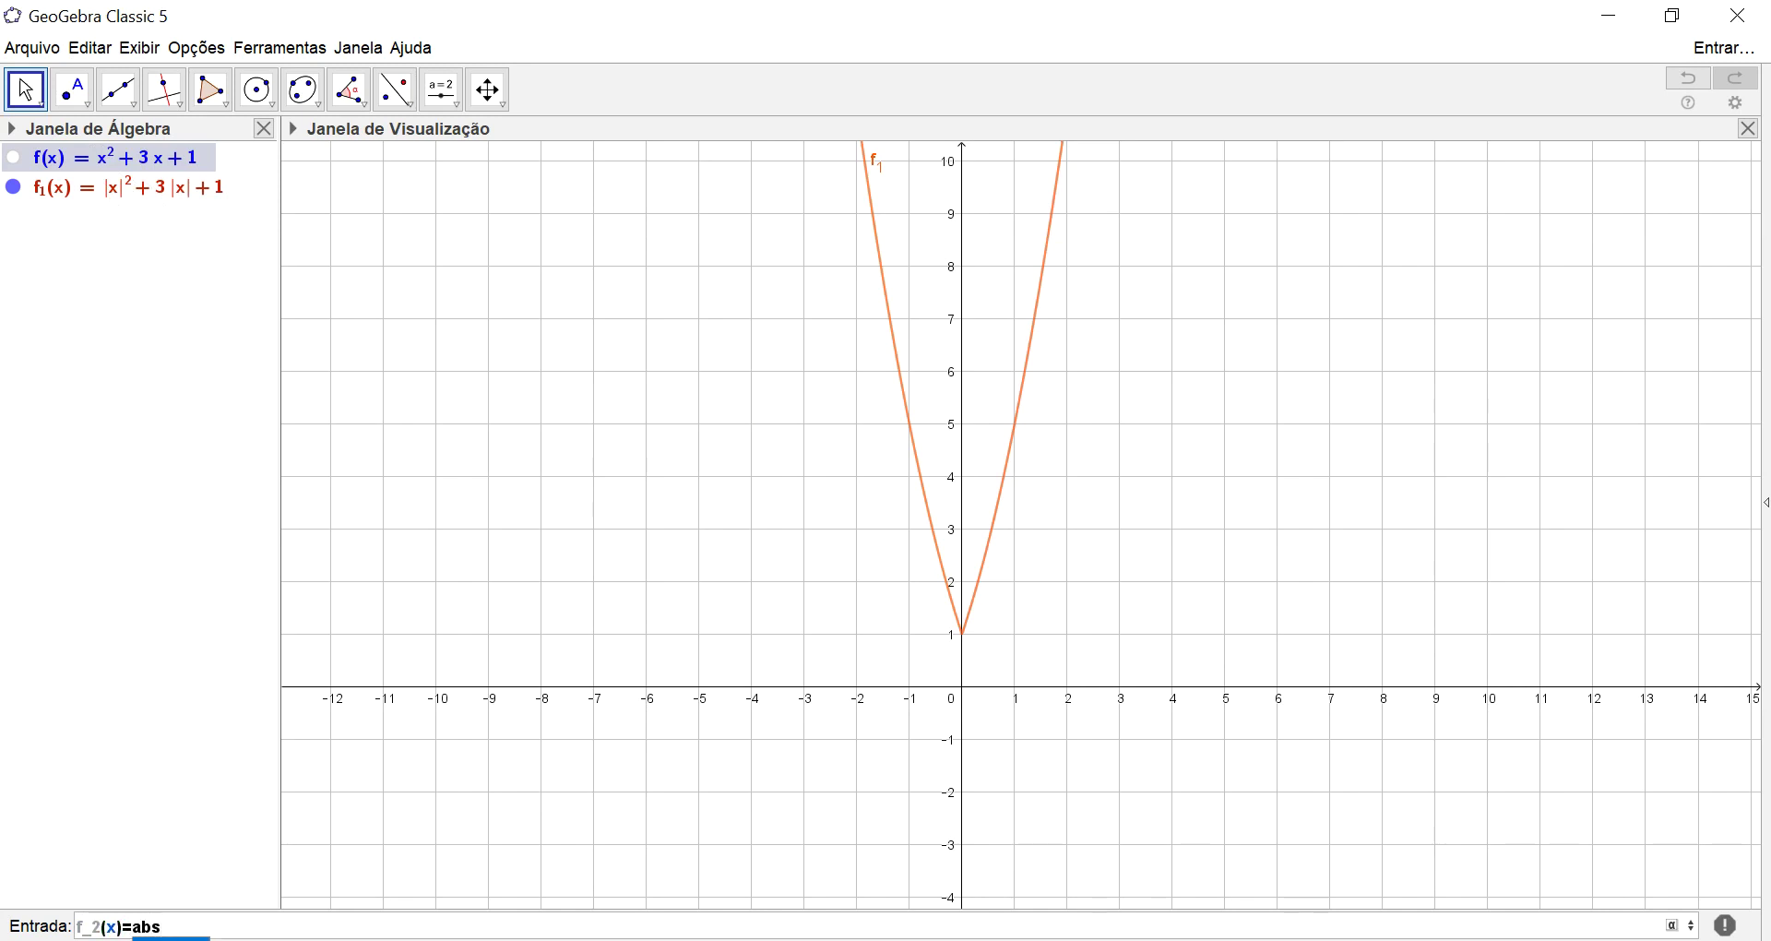
key("Return")
type("f")
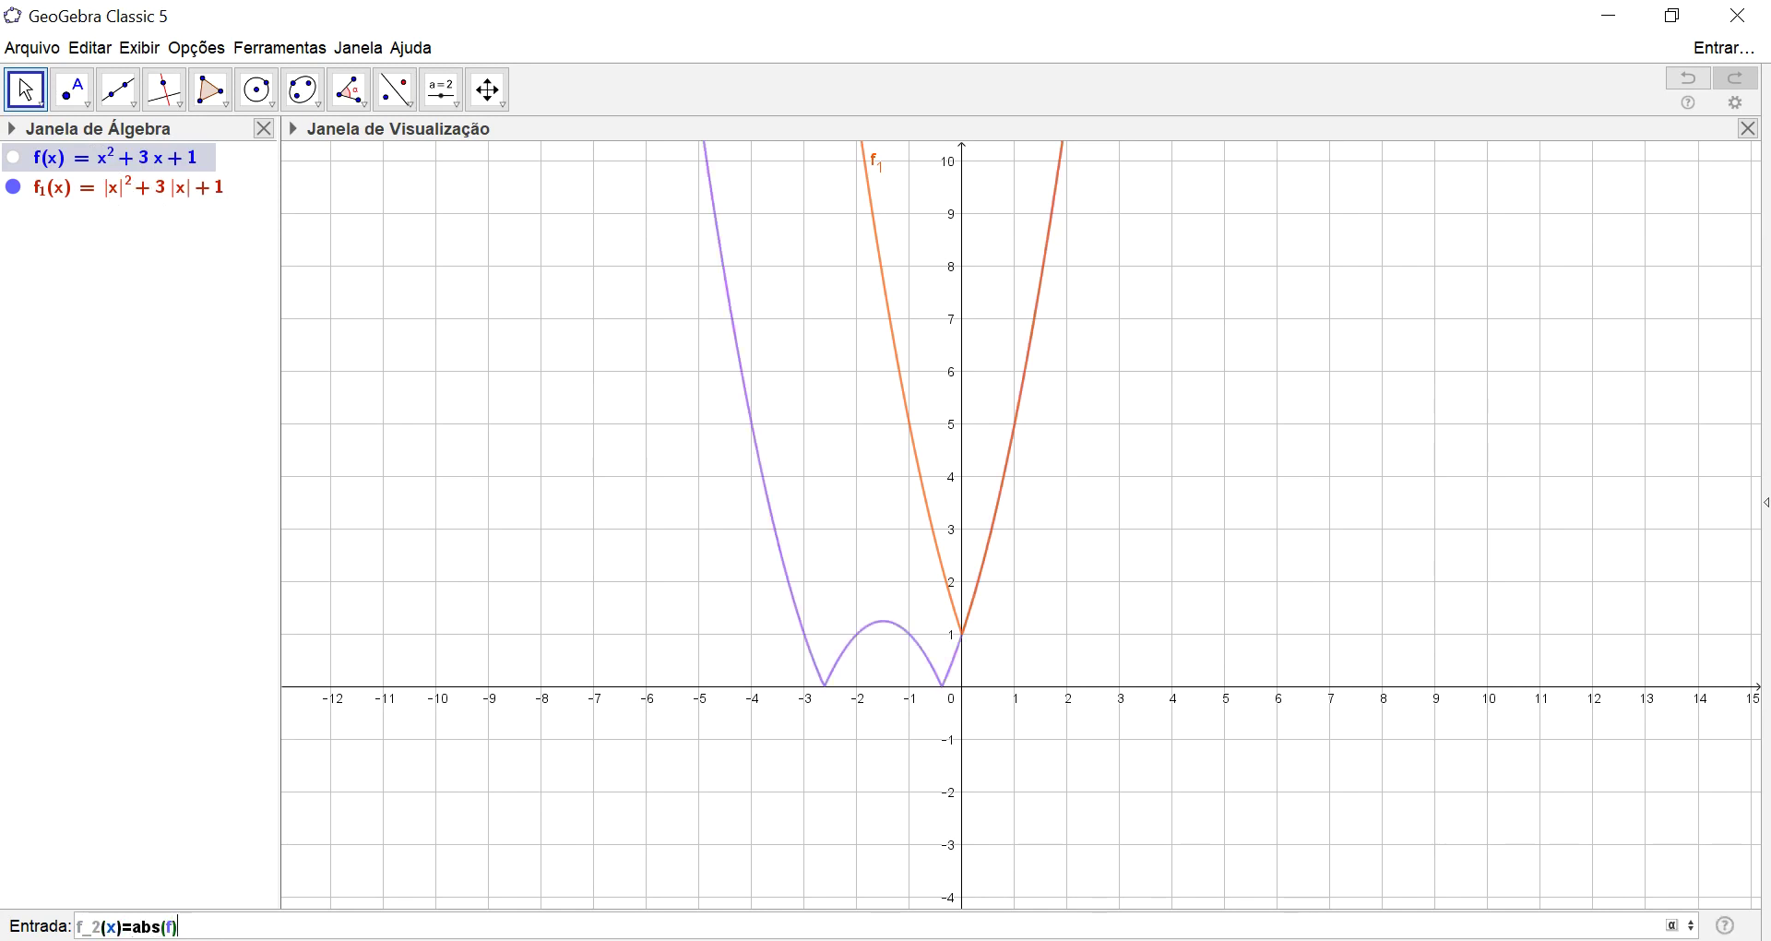
key("Return")
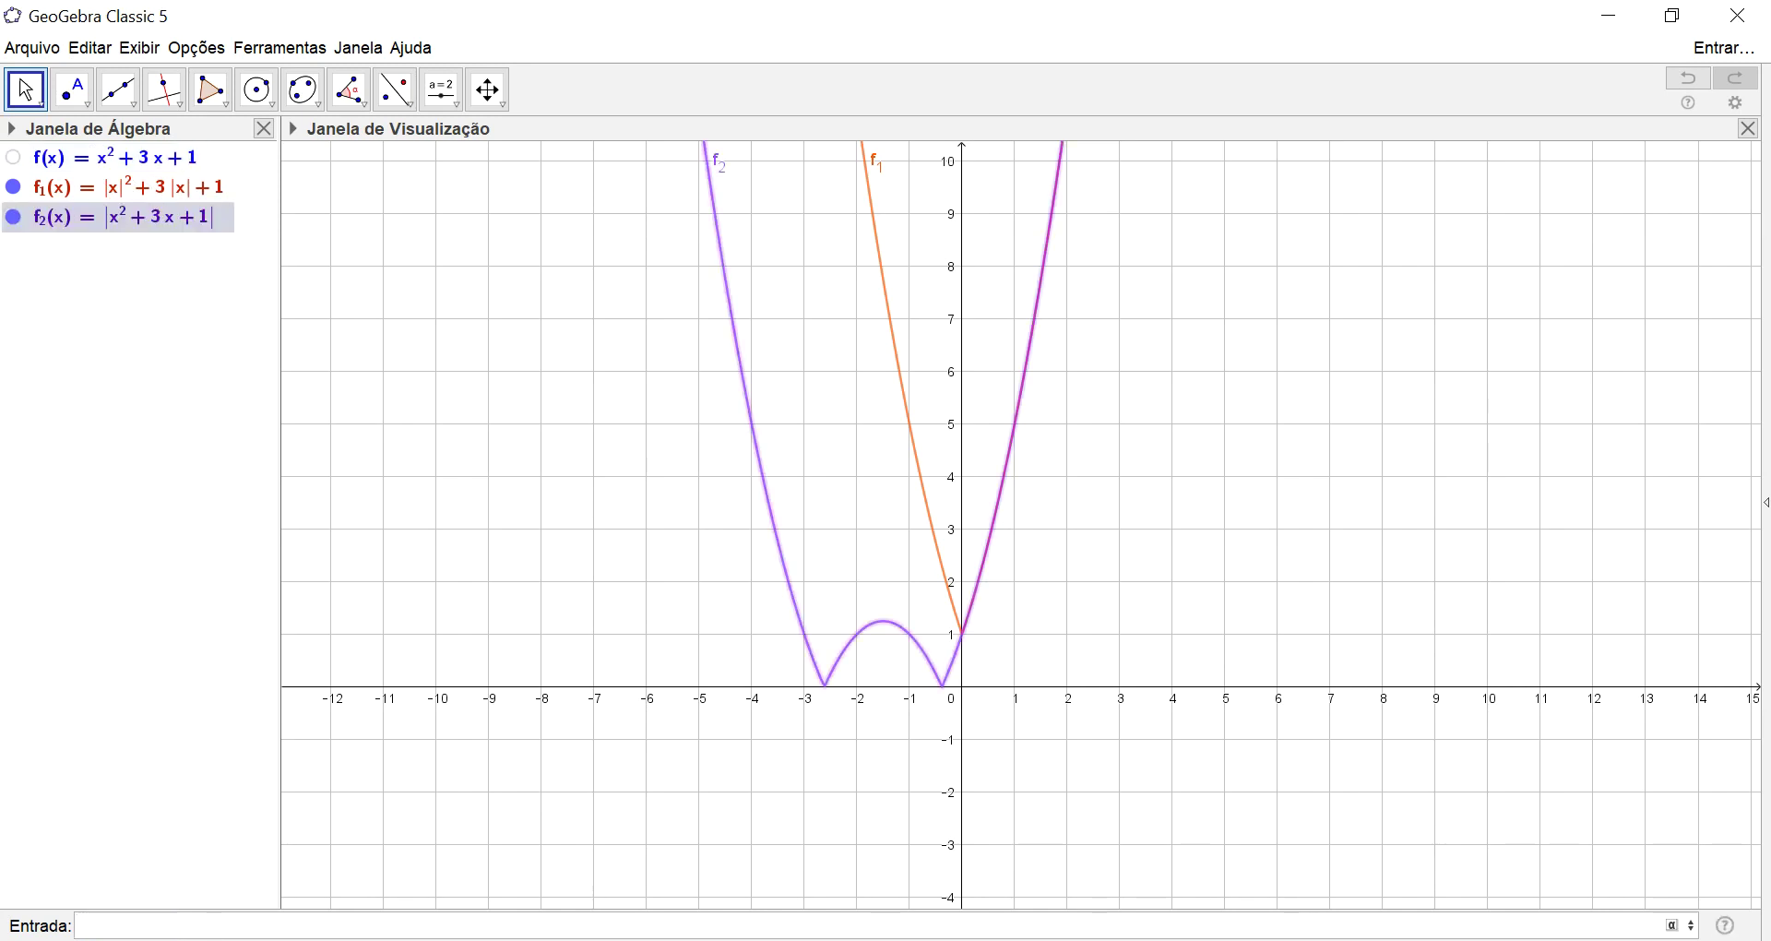
Step: Hide the graph of f₁ and show f together with f₂ for comparison around their roots
left_click(13, 188)
left_click(12, 159)
scroll(1104, 683, "up", 5)
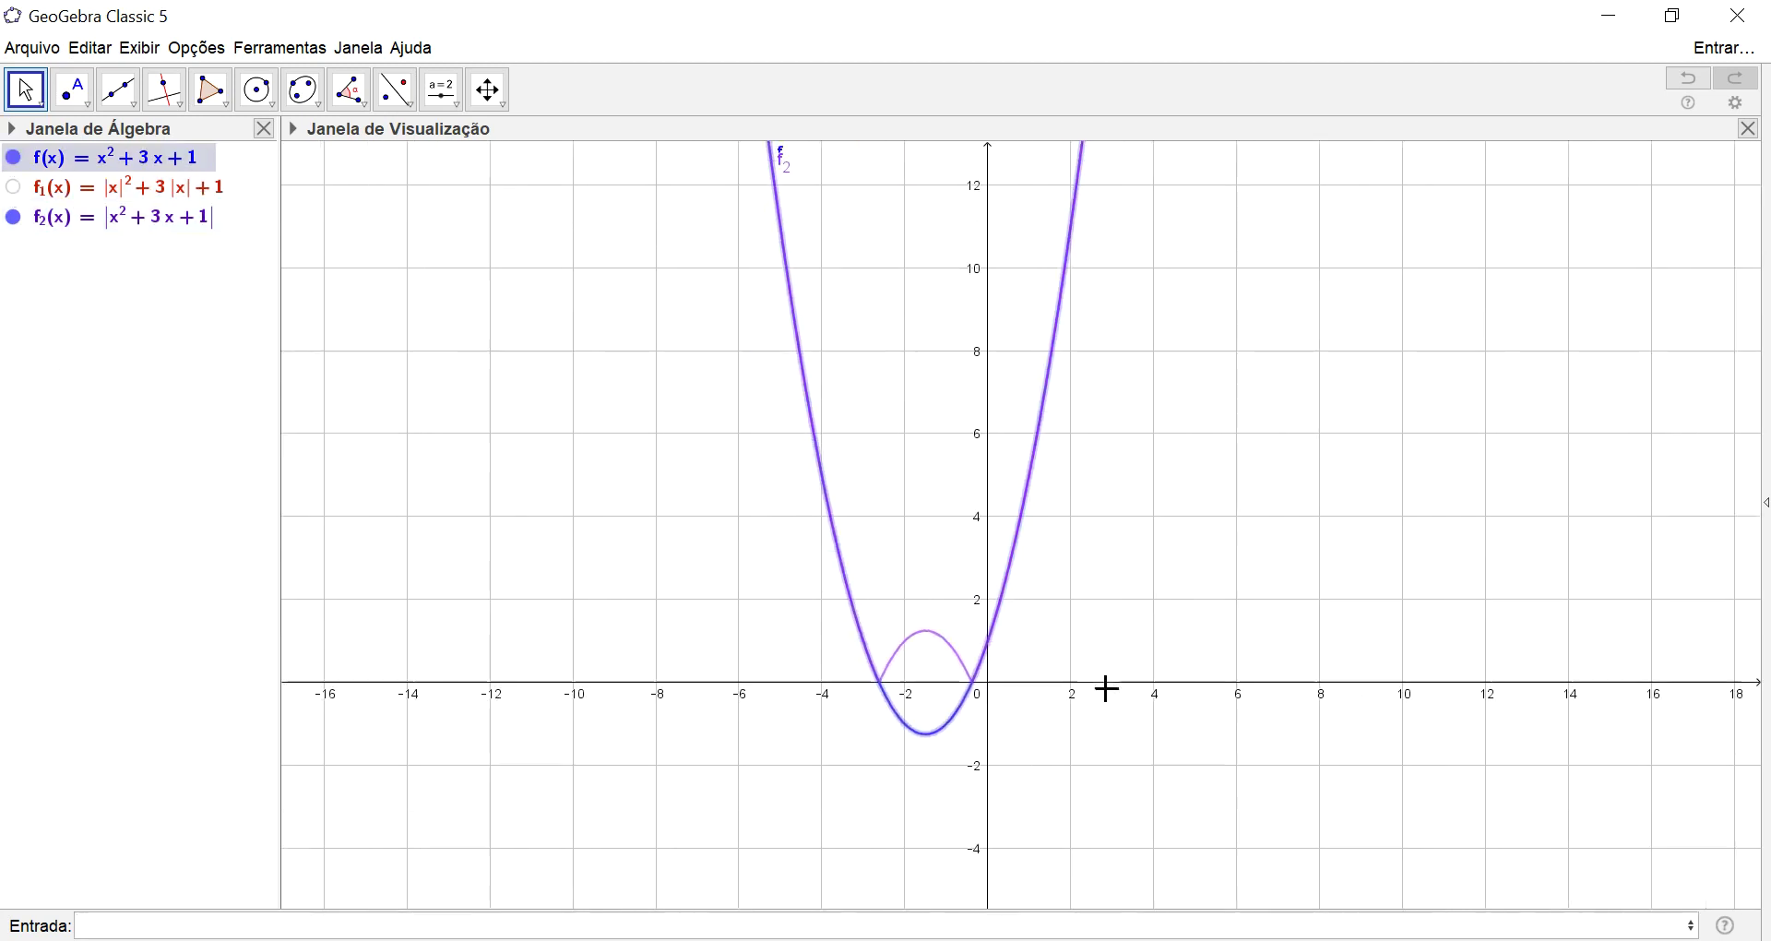
scroll(1104, 683, "up", 2)
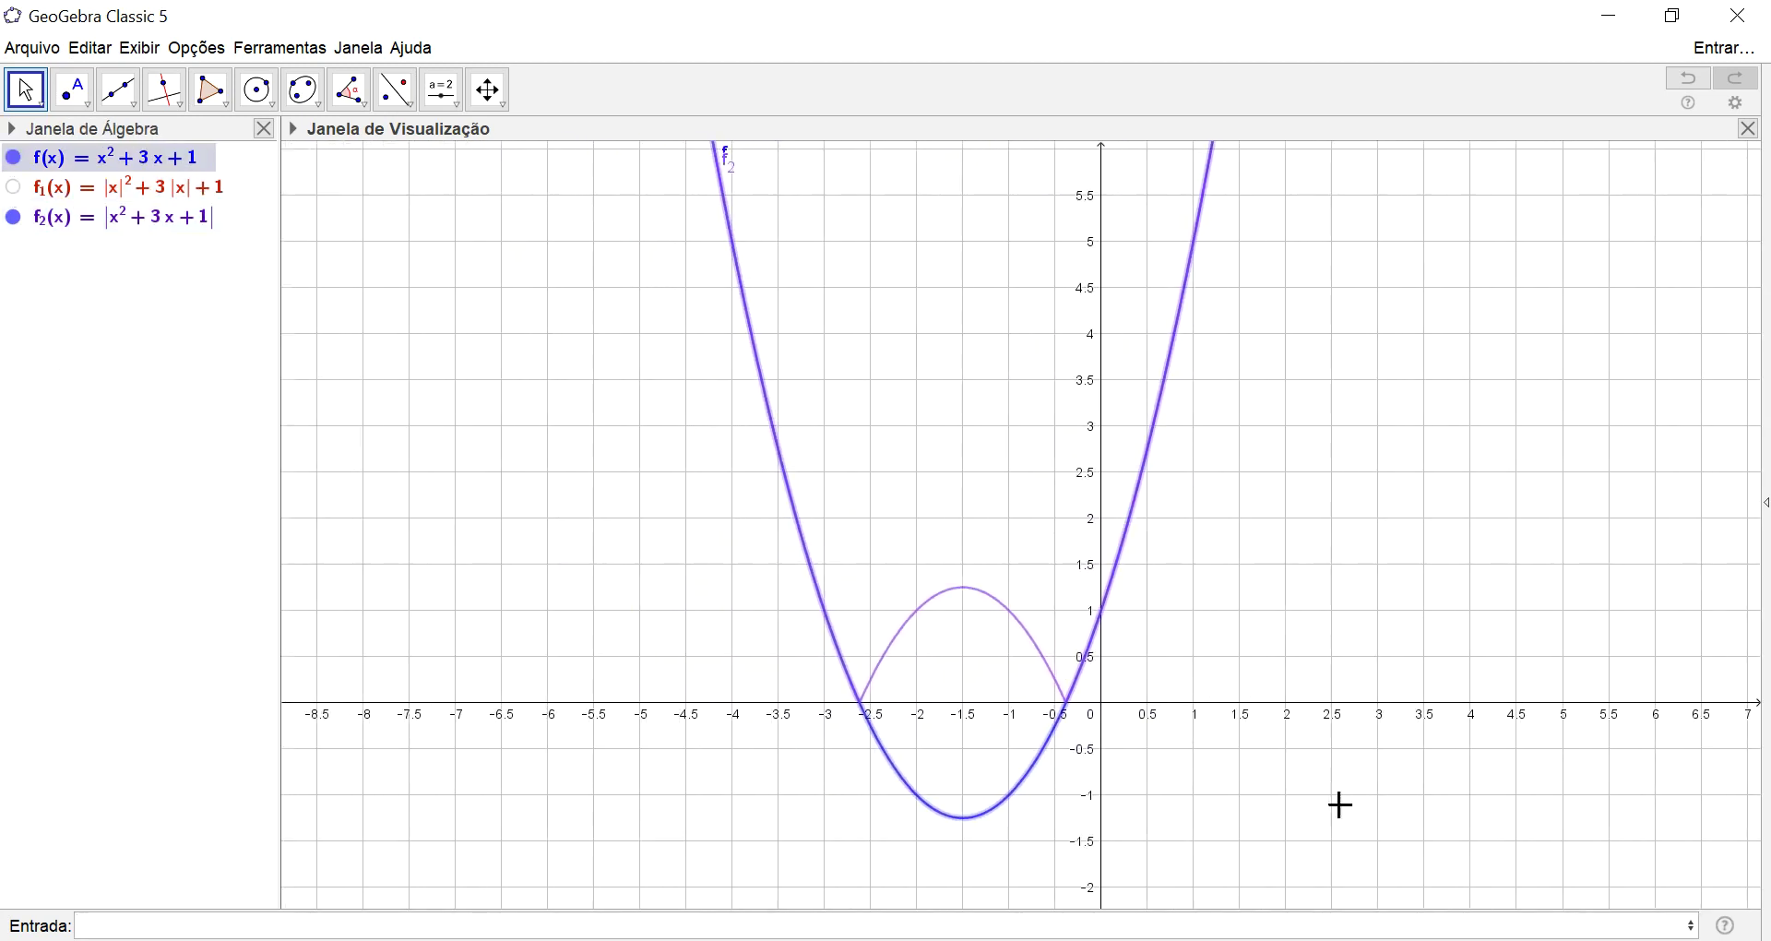
scroll(1336, 811, "up", 3)
left_click_drag(1317, 809, 1397, 821)
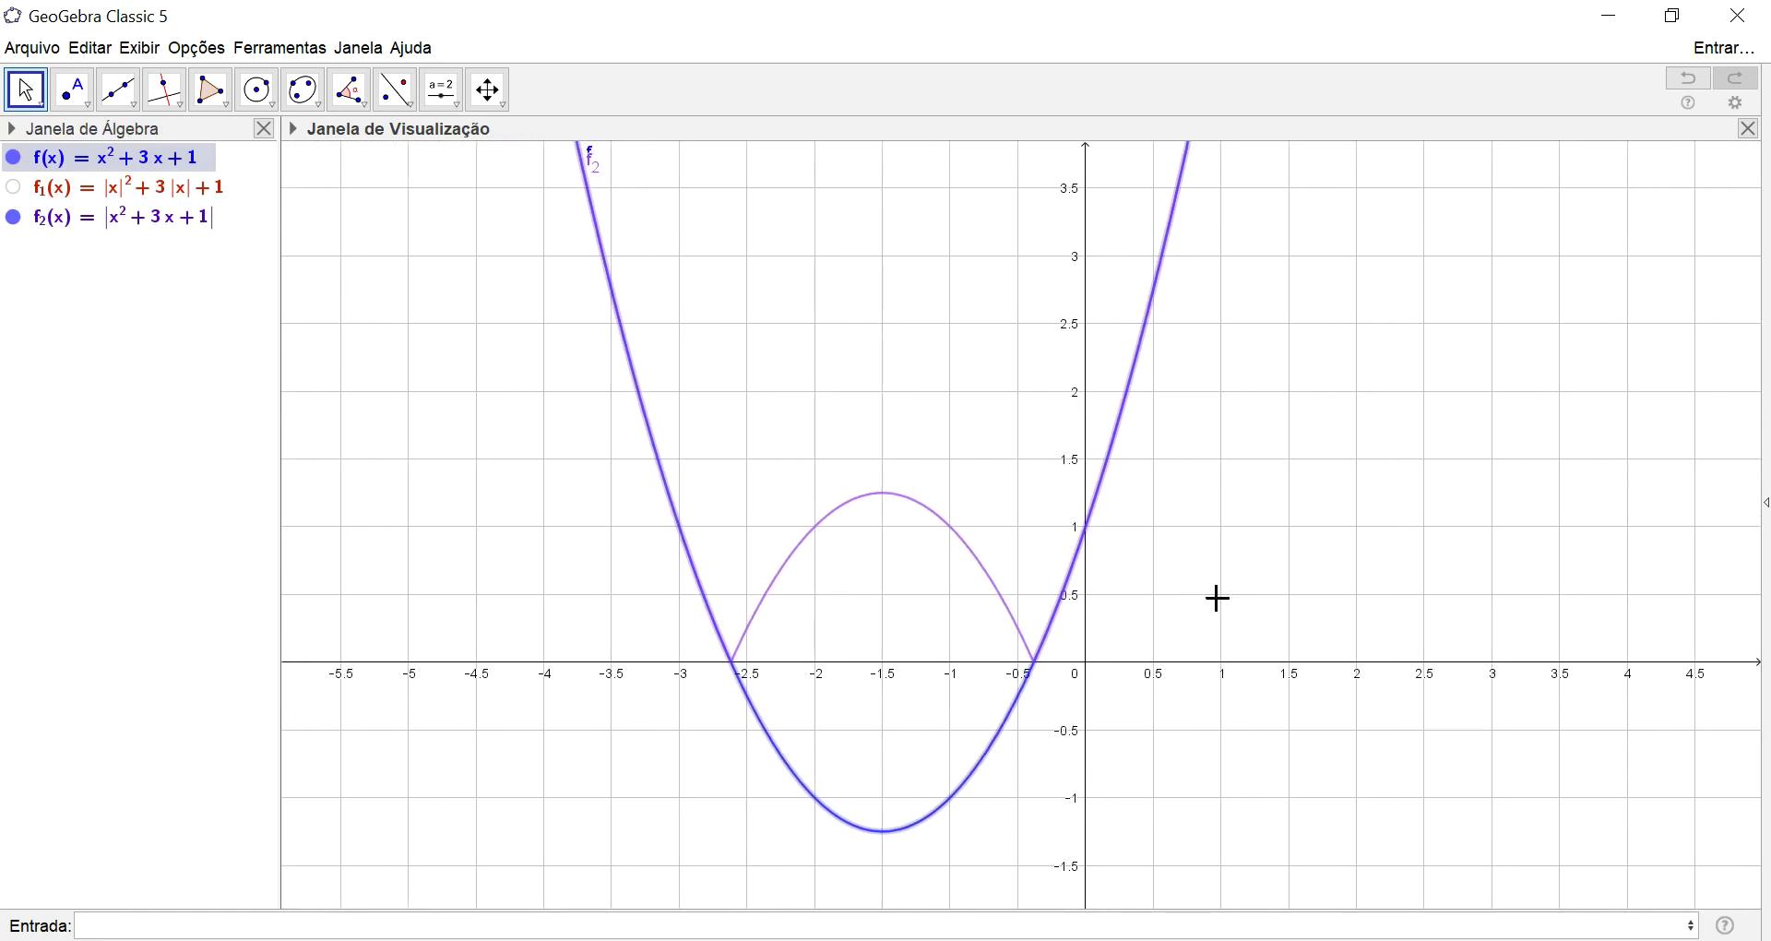
Step: Compare f and f₂ by displaying each on its own, ending with only f and f₁ shown
left_click(13, 217)
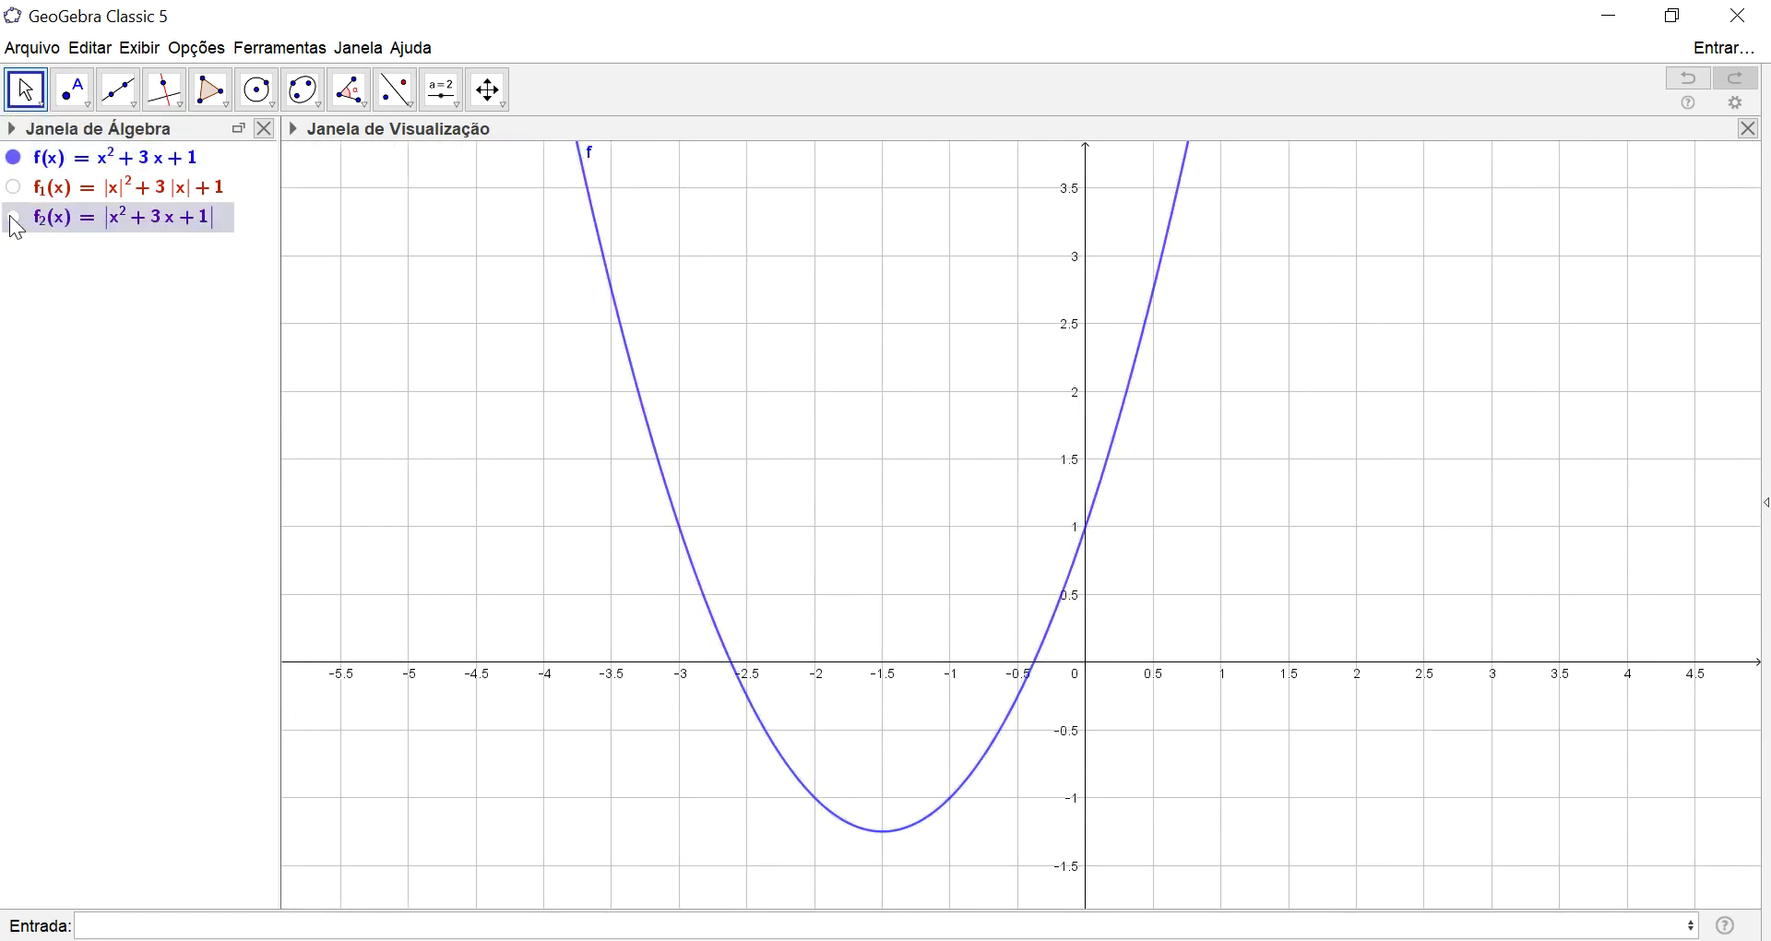
left_click(13, 217)
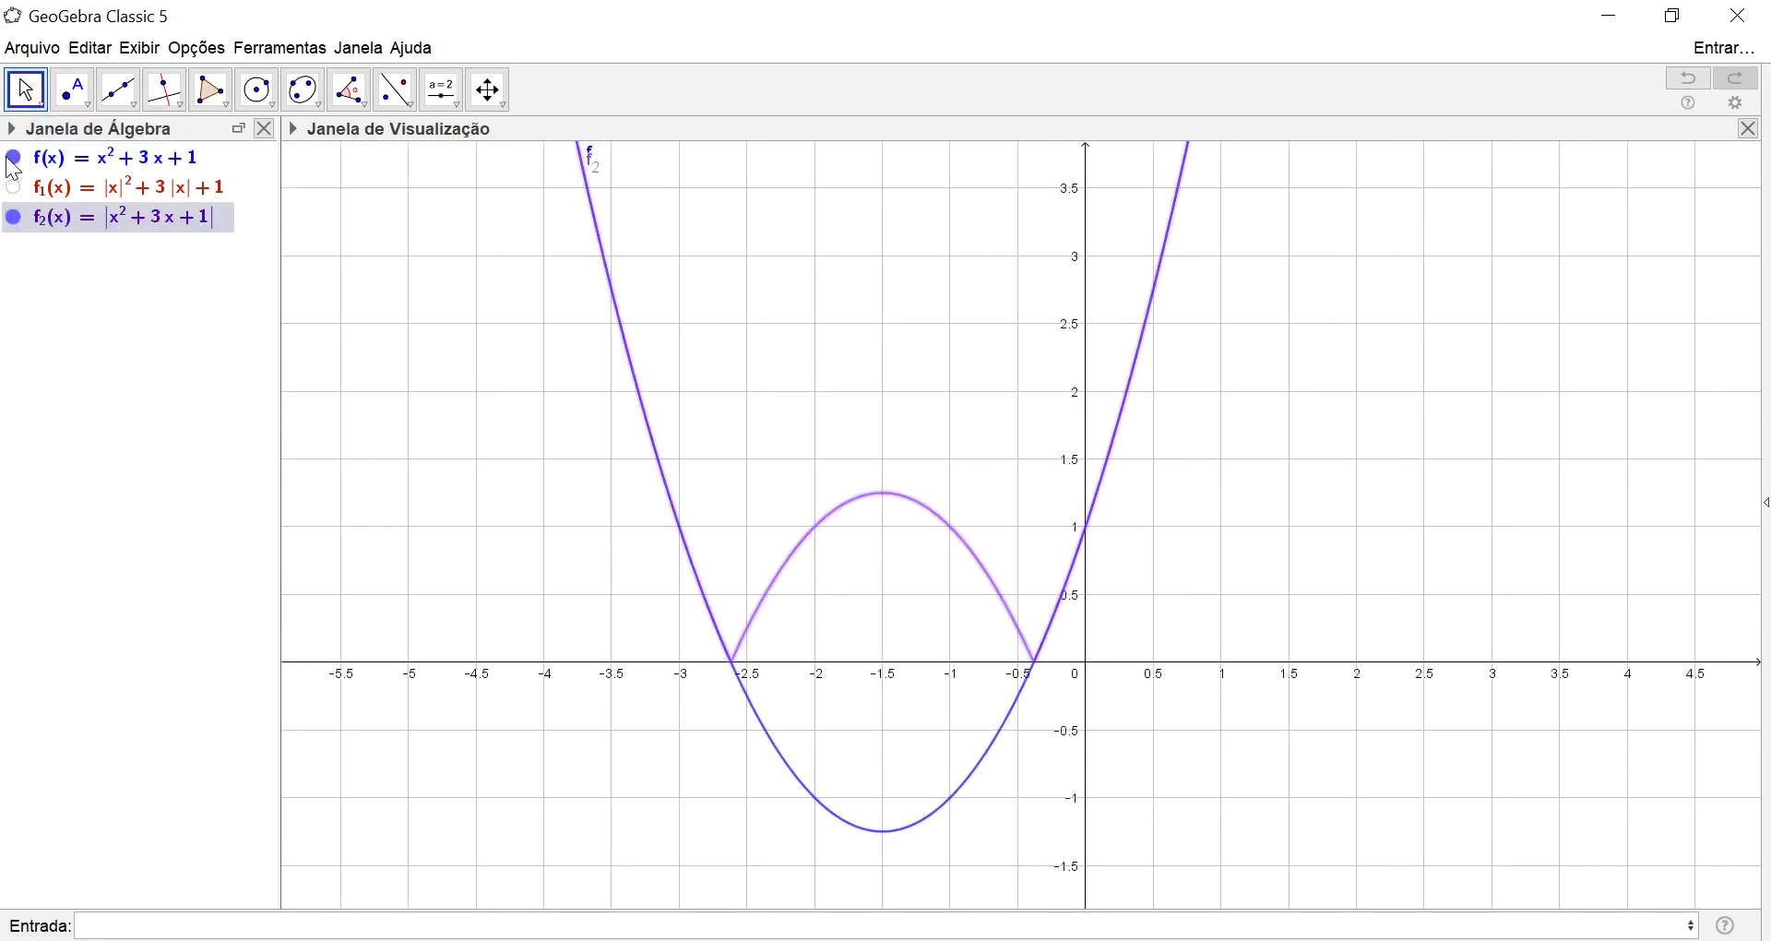
left_click(13, 157)
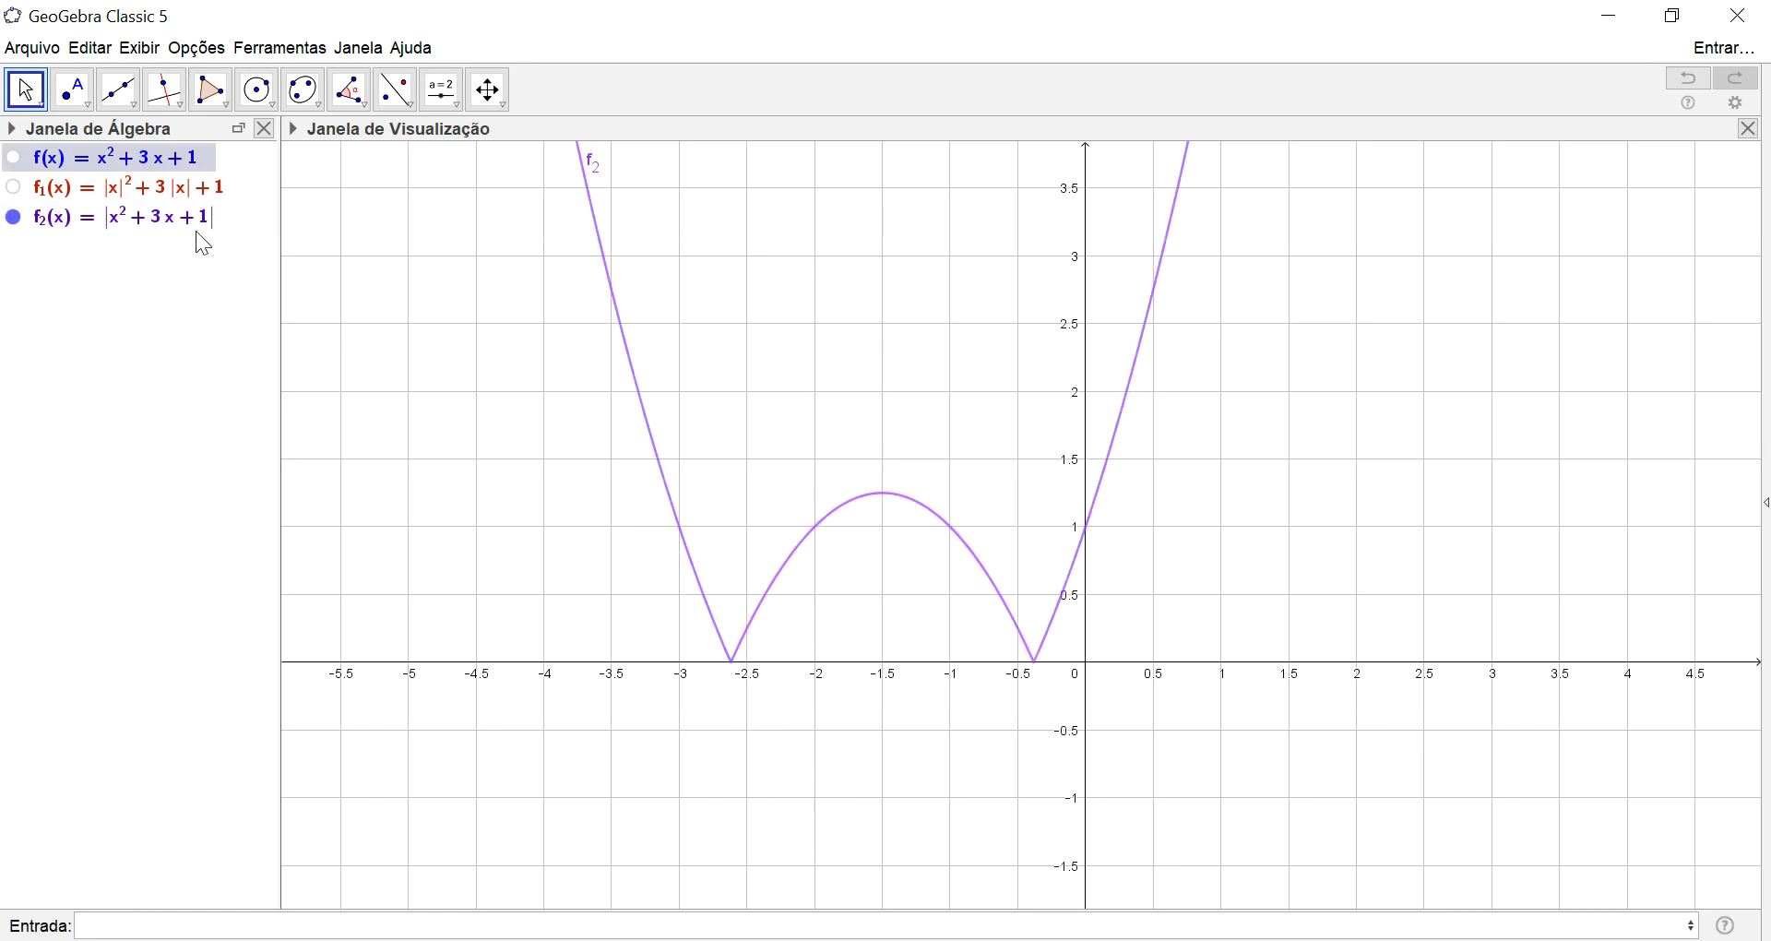
left_click(13, 218)
left_click(13, 158)
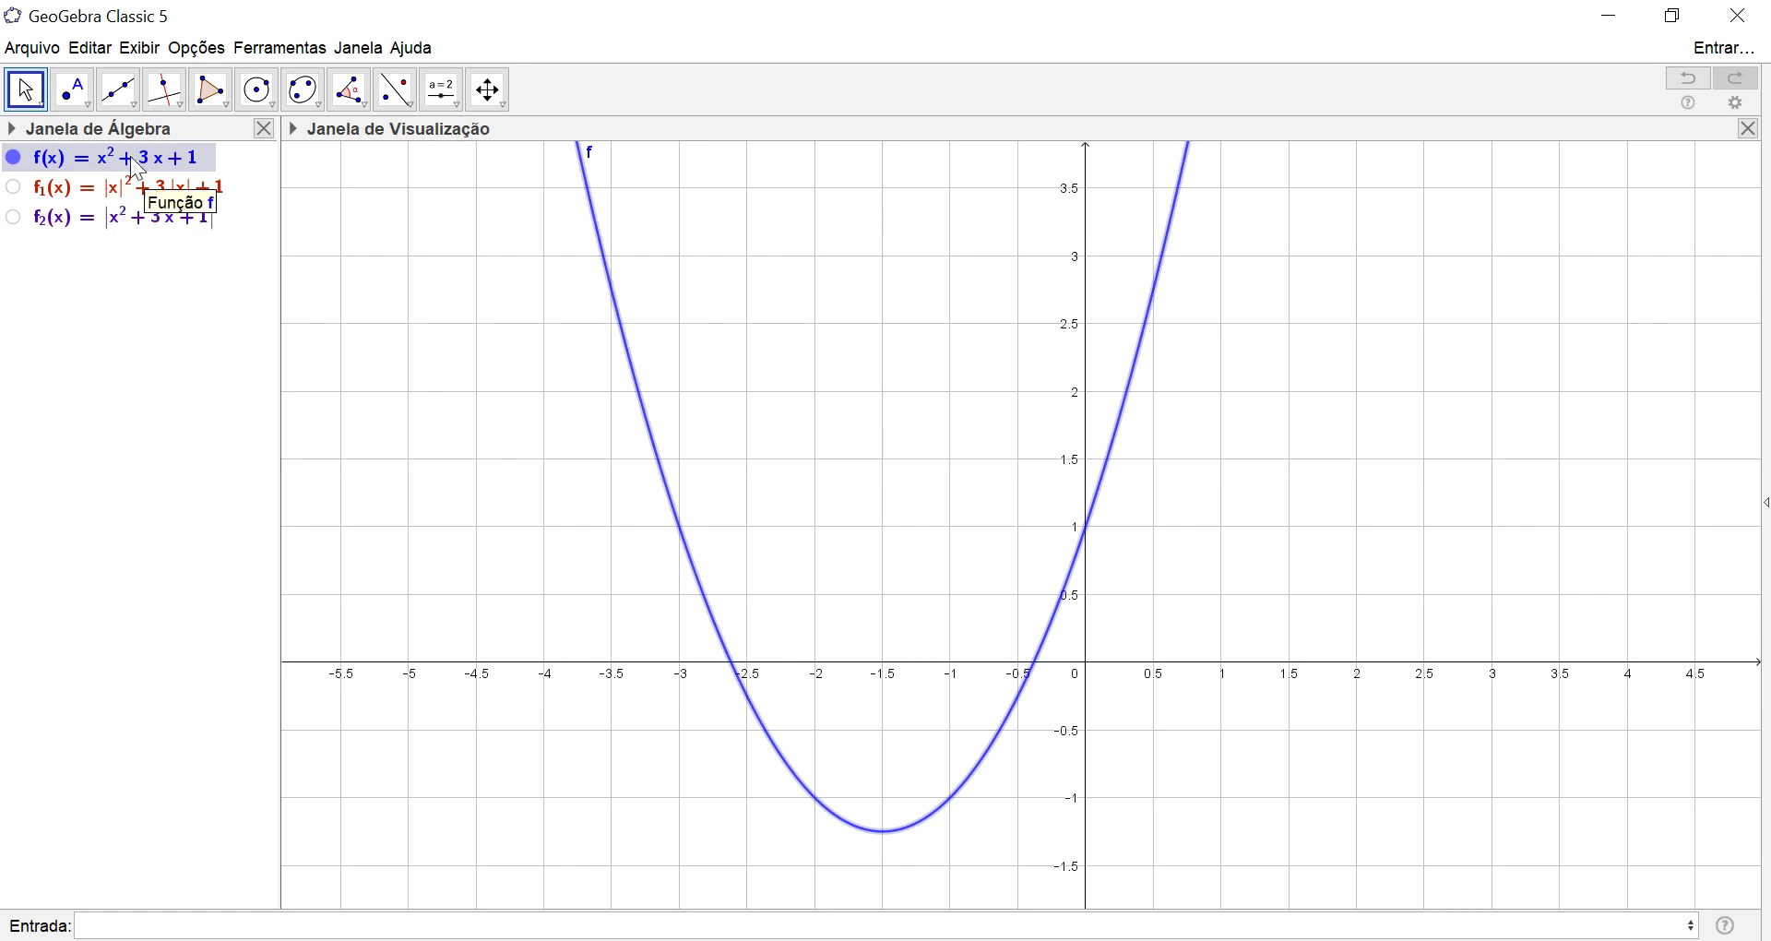
left_click(13, 188)
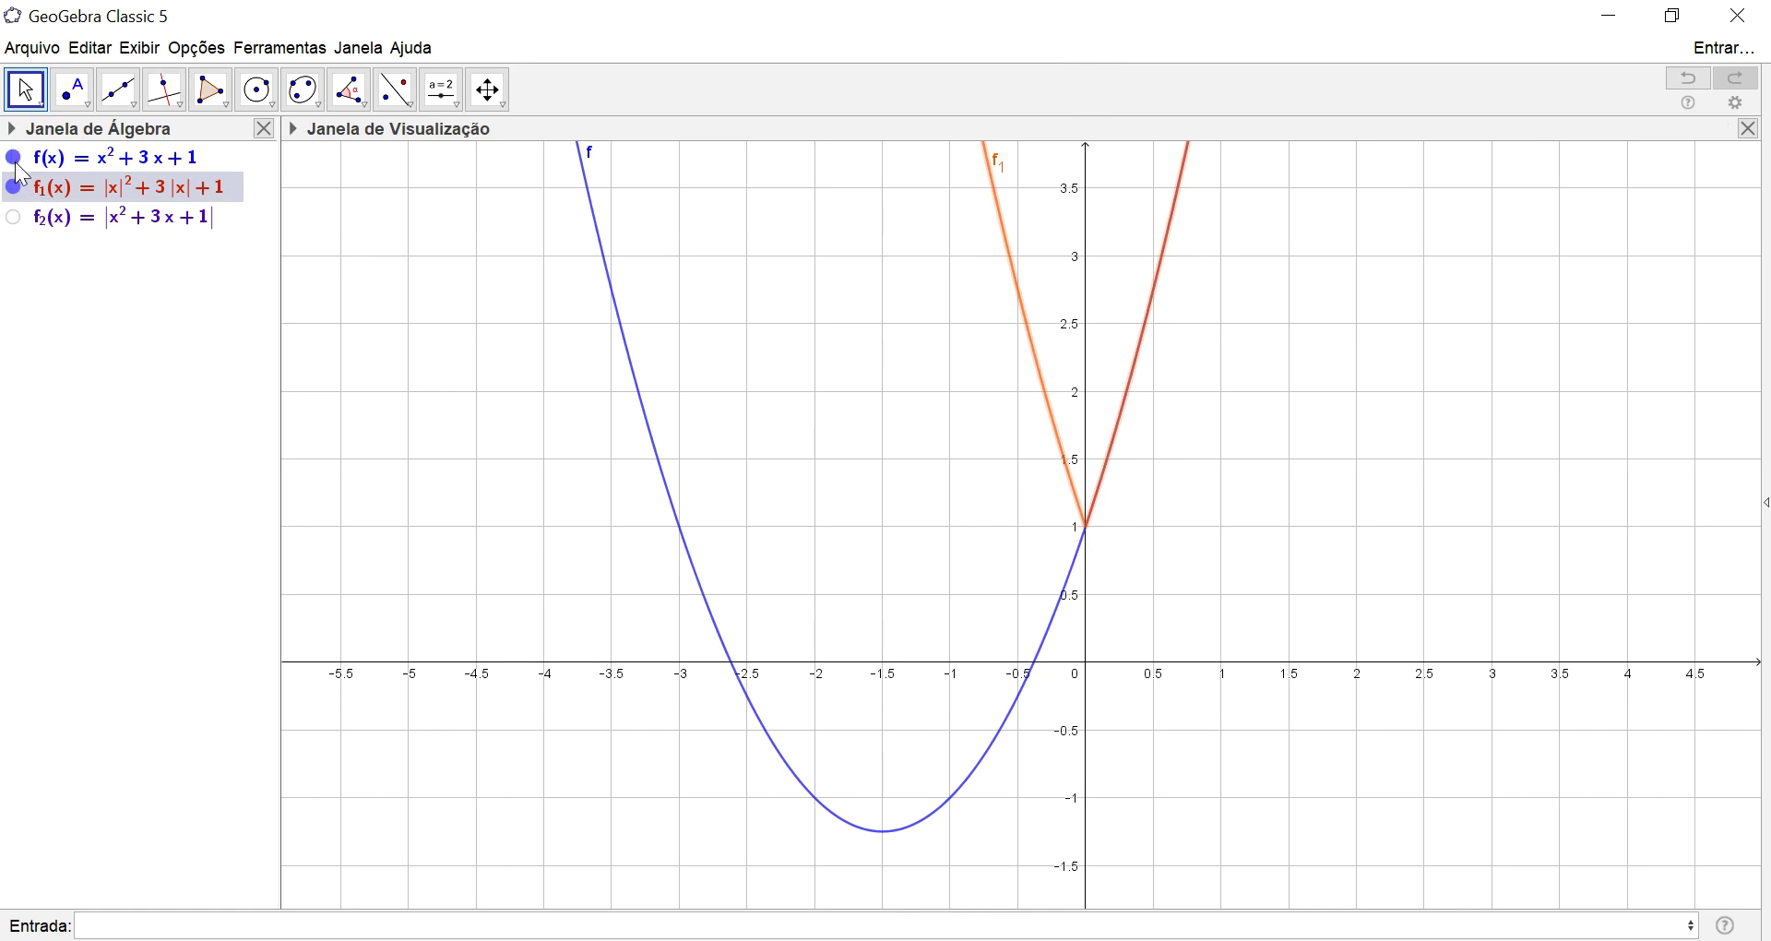
Step: Delete all three functions f, f₁ and f₂ from the construction
left_click(125, 164)
left_click(129, 222, "shift")
right_click(129, 221)
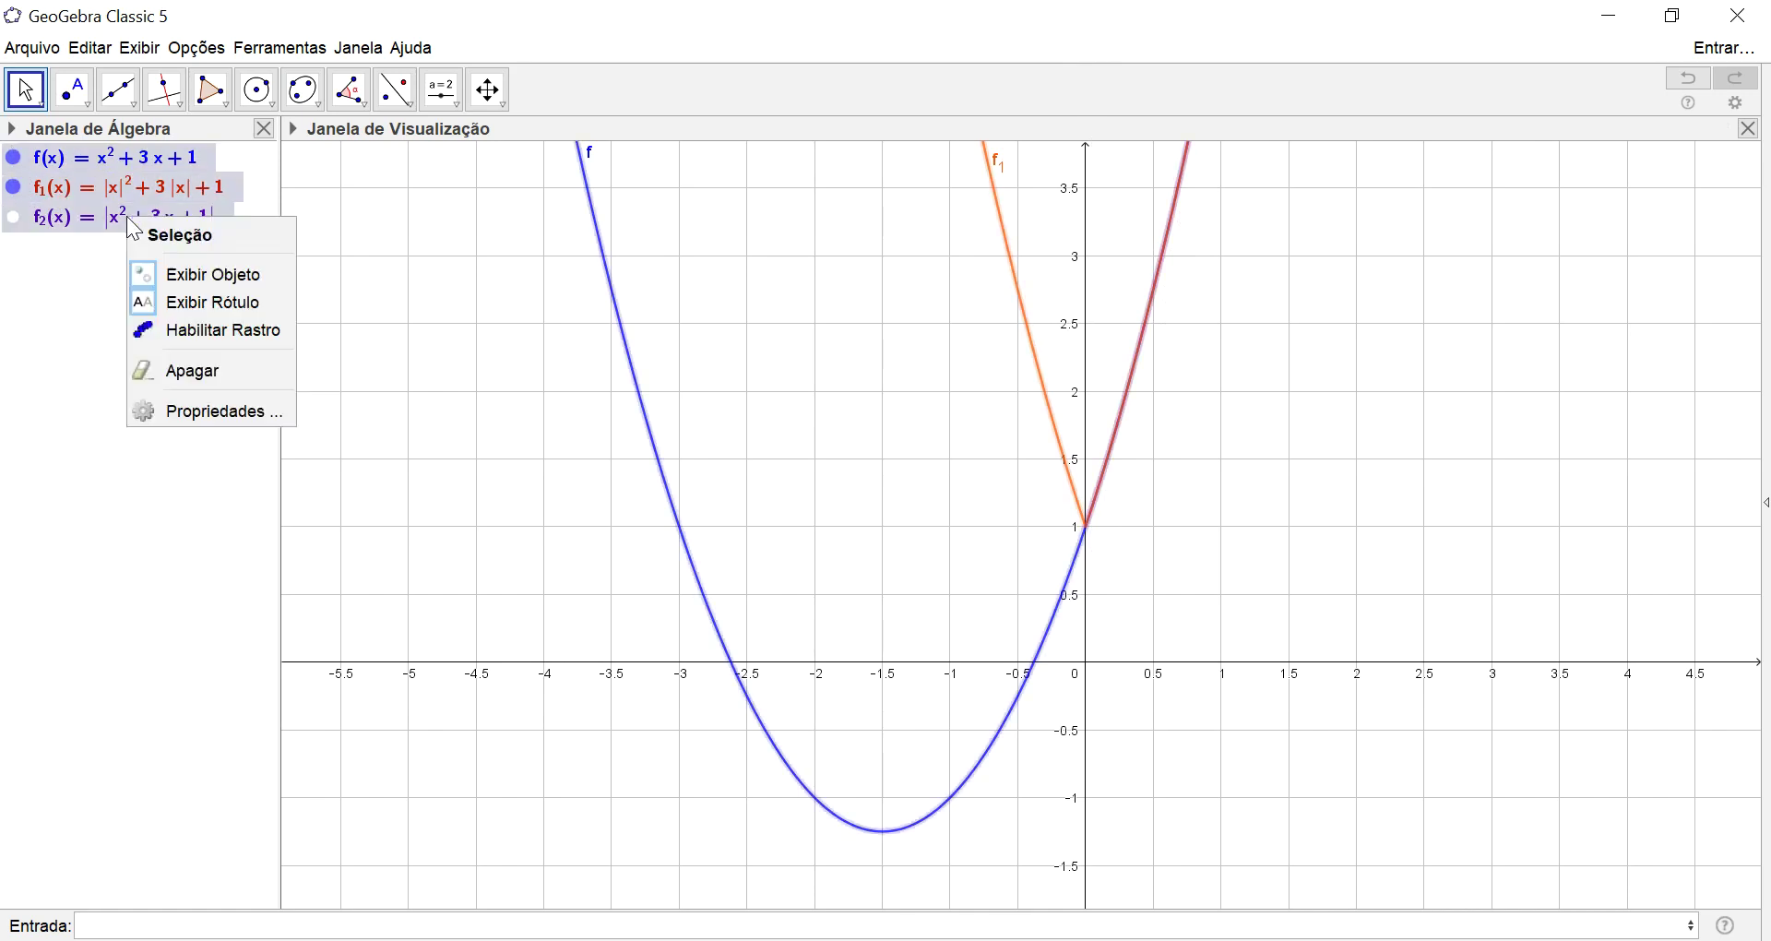
left_click(209, 372)
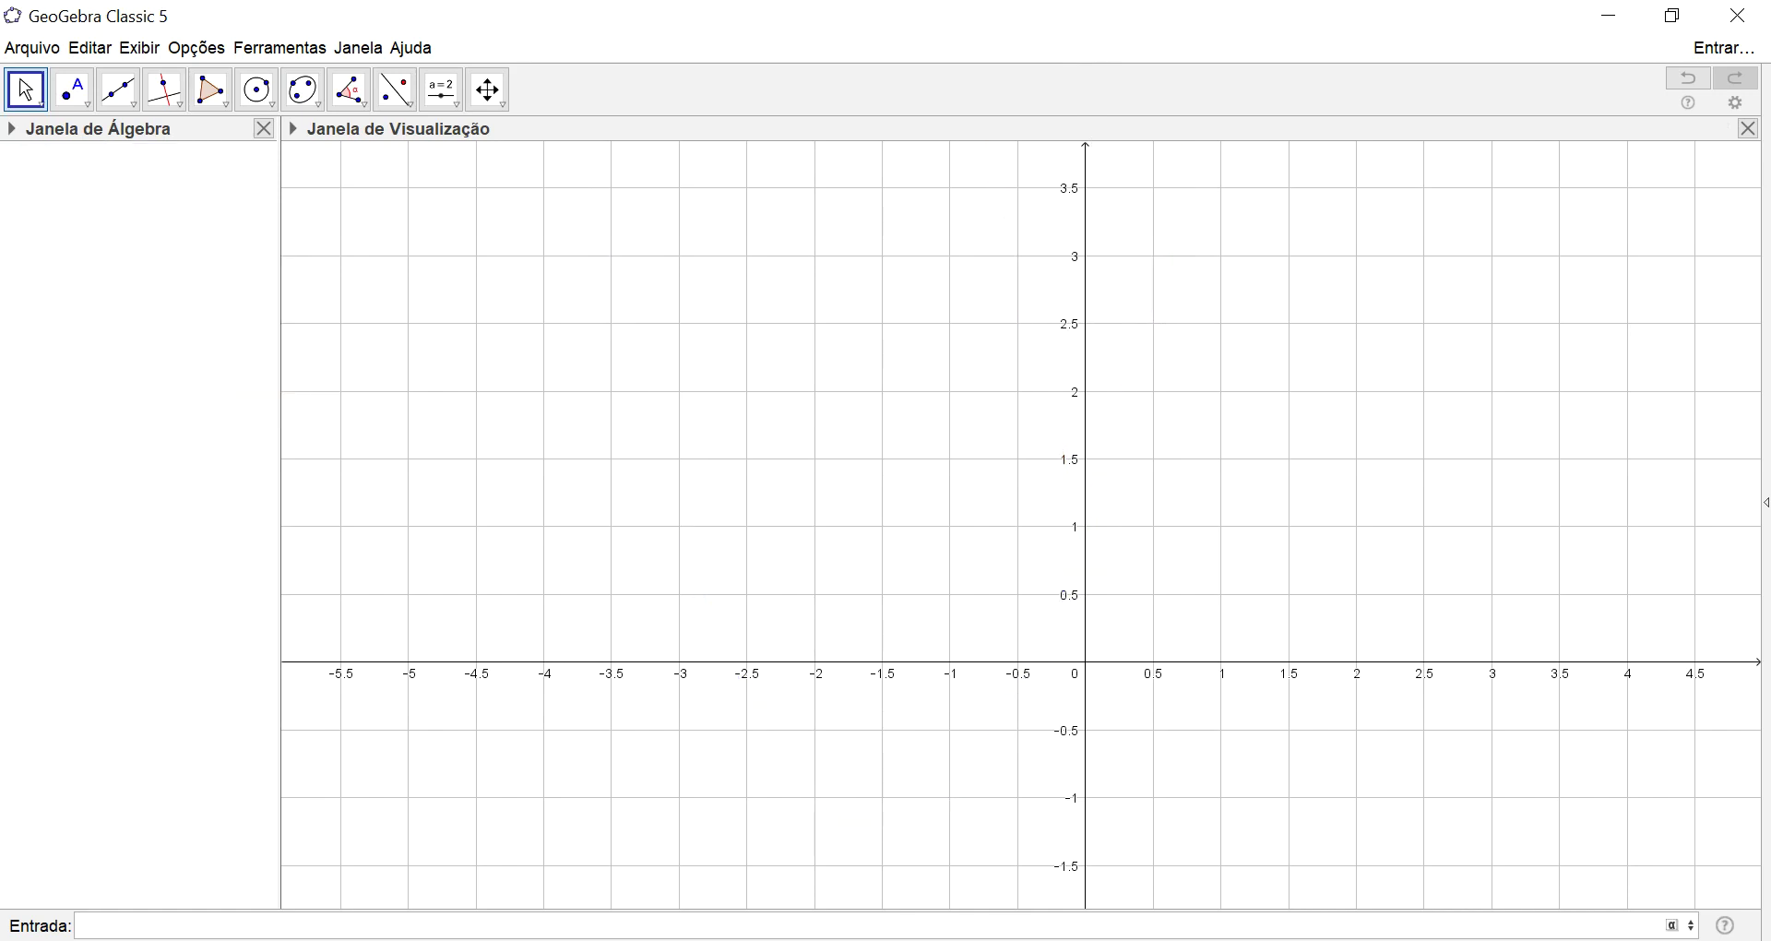
Step: Define the base-3 logarithmic function f(x)=log(3, x)
type("f(x)=log")
key("Return")
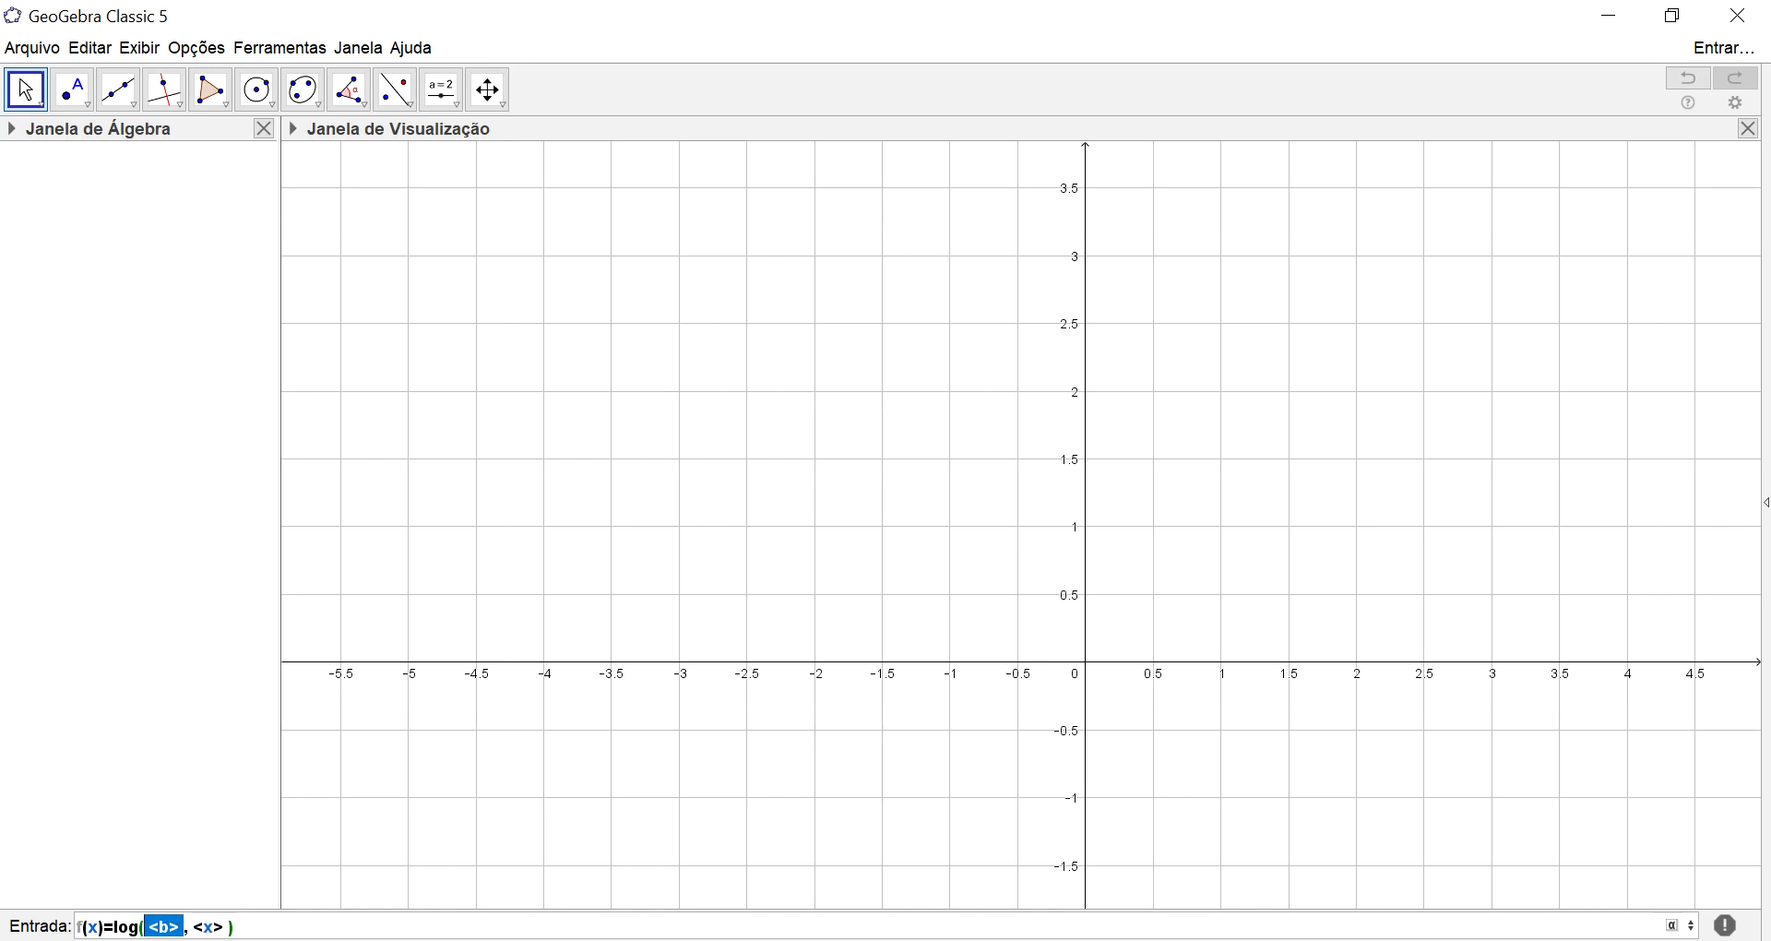
type("3")
key("Tab")
type("x")
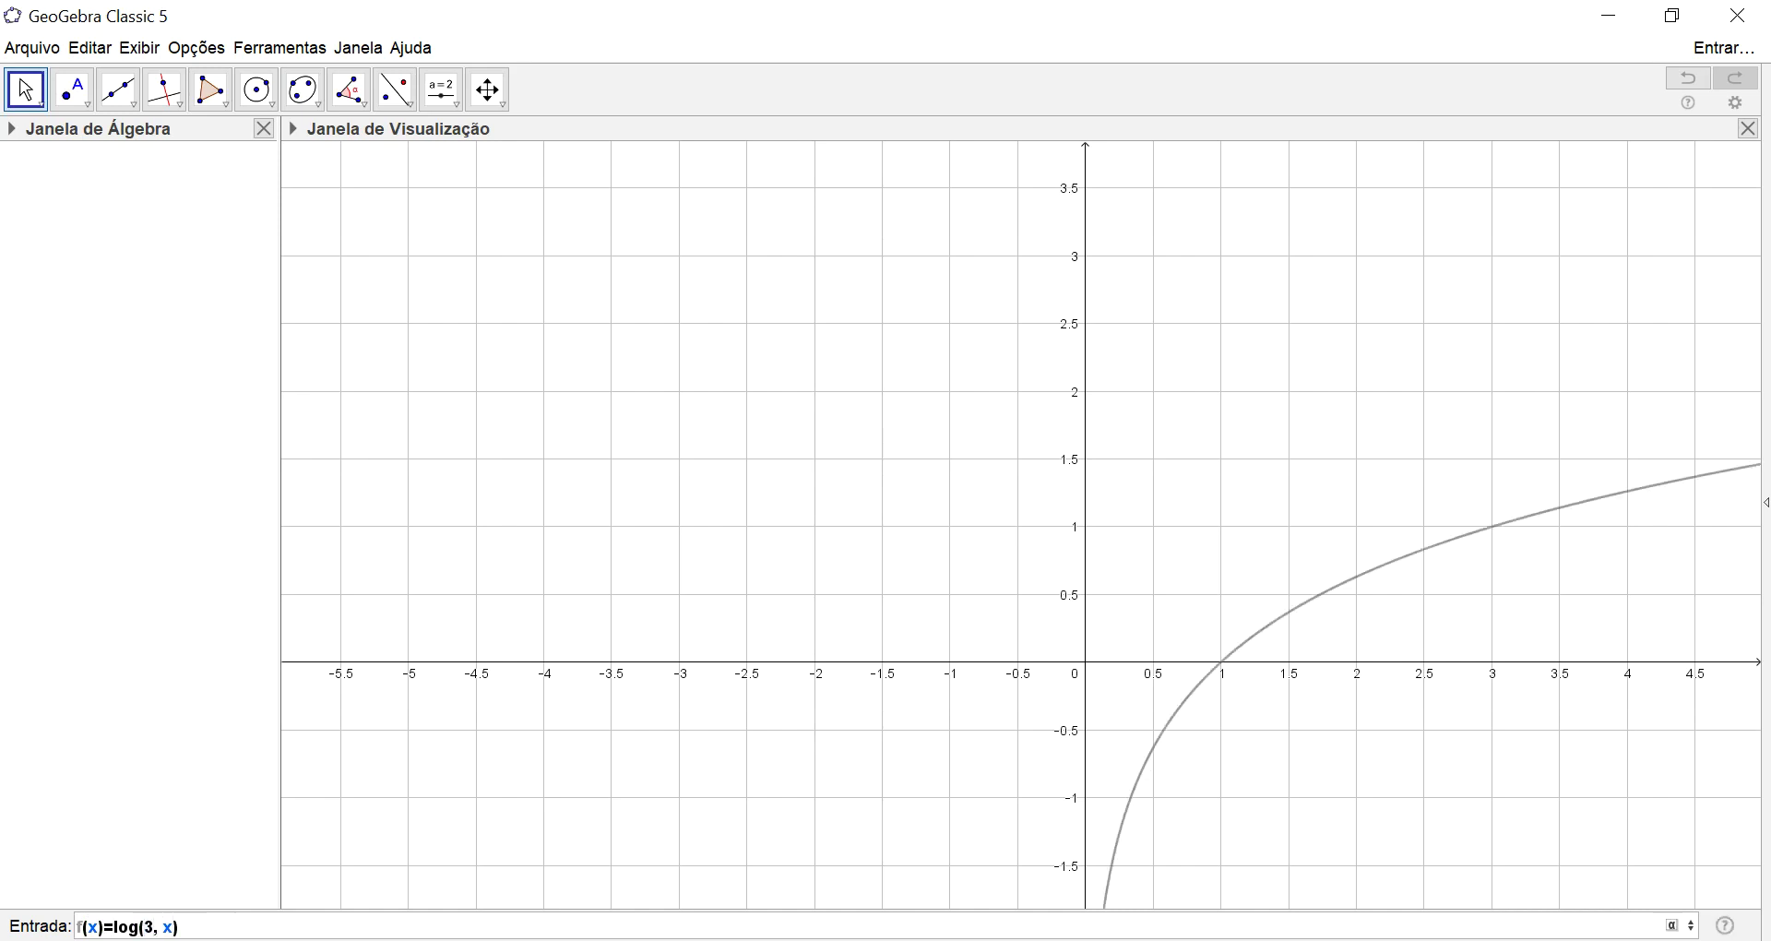
key("Return")
Step: Examine the logarithm curve around its x-axis crossing and near the y-axis
left_click_drag(1230, 716, 1020, 514)
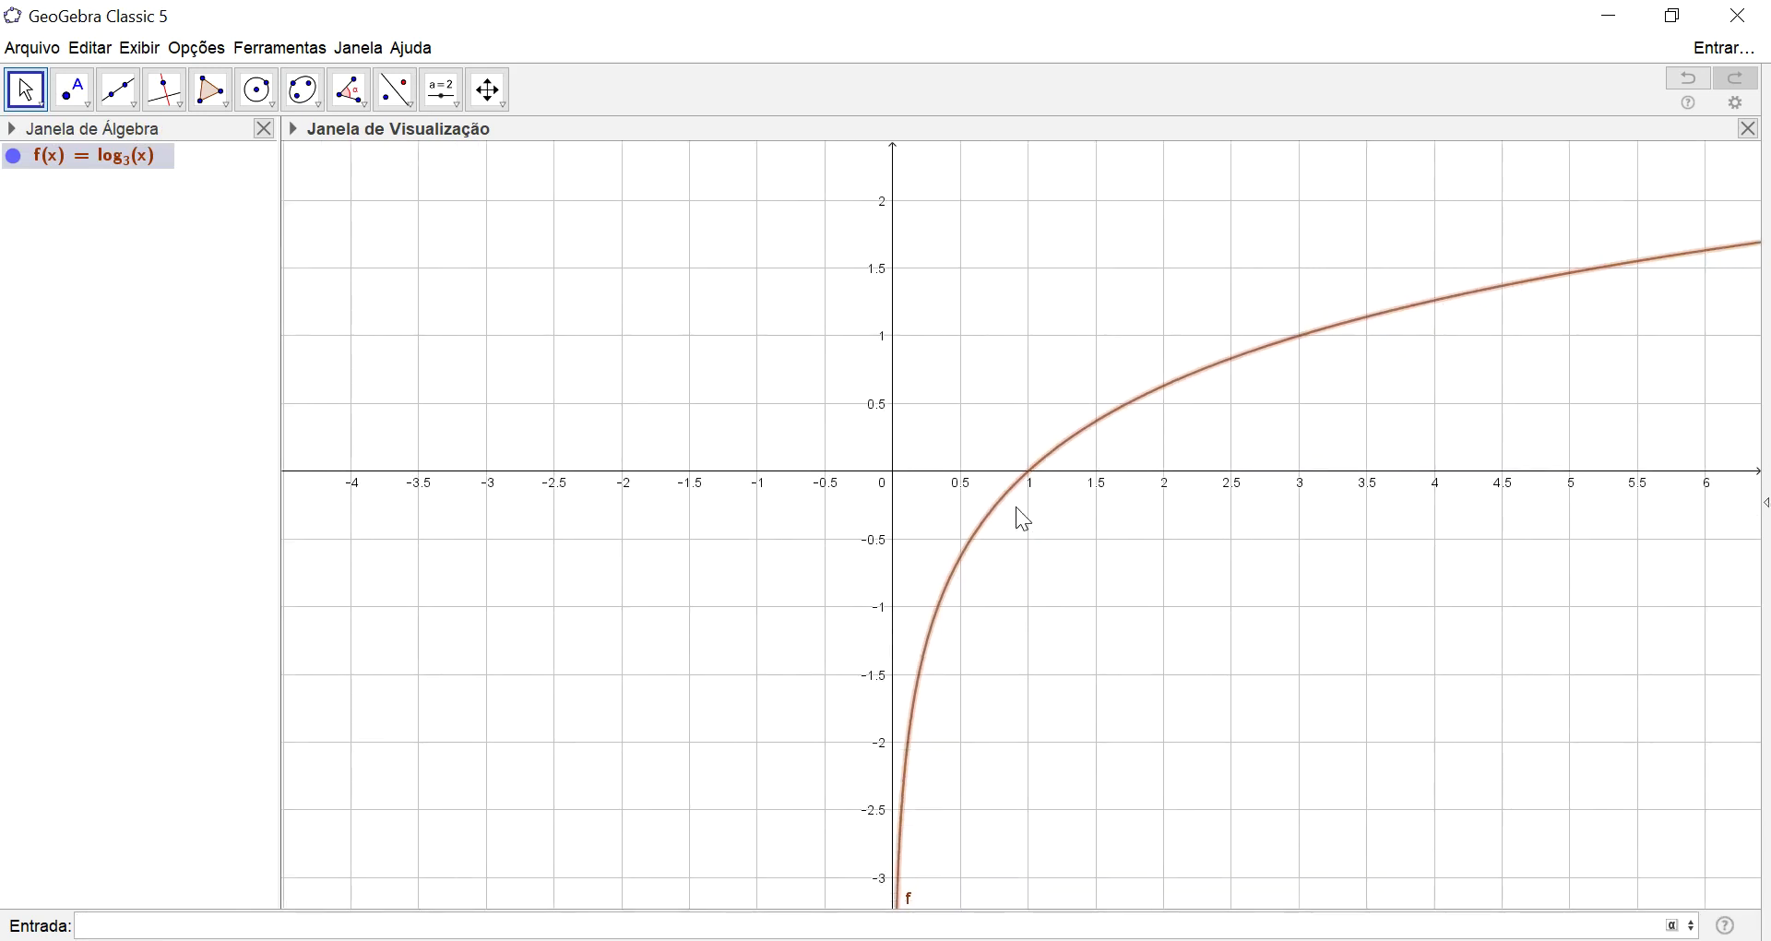
scroll(1088, 583, "up", 3)
scroll(1089, 583, "up", 7)
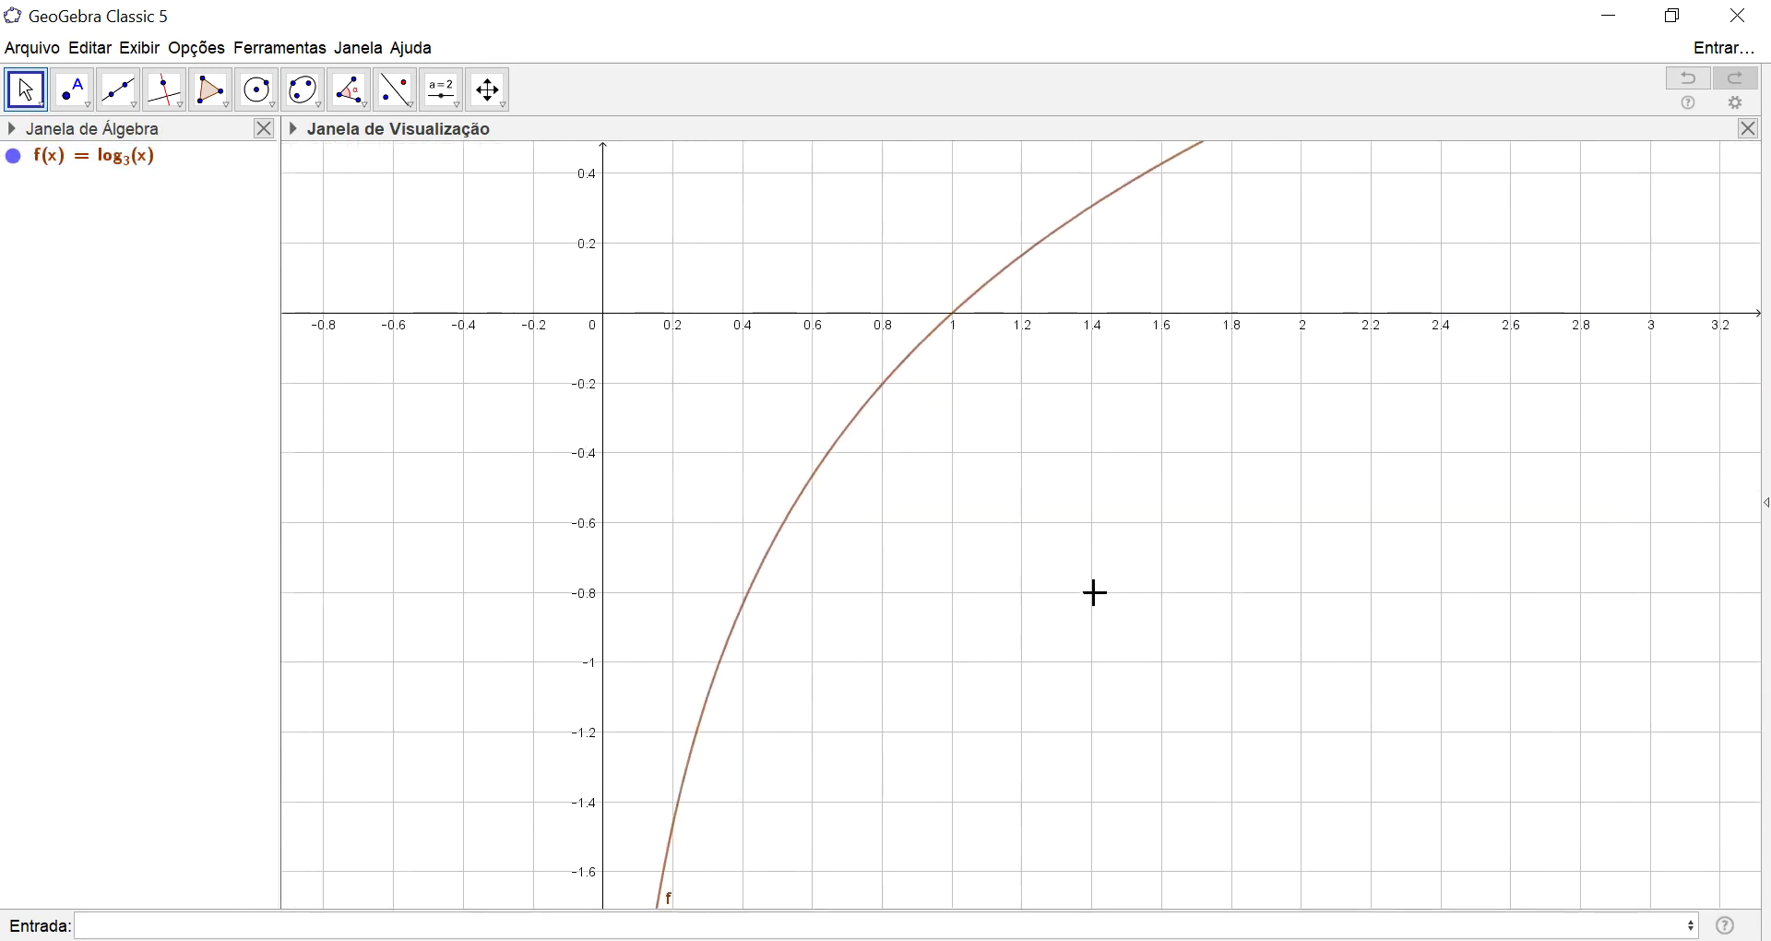
scroll(1097, 595, "down", 8)
scroll(1188, 581, "down", 12)
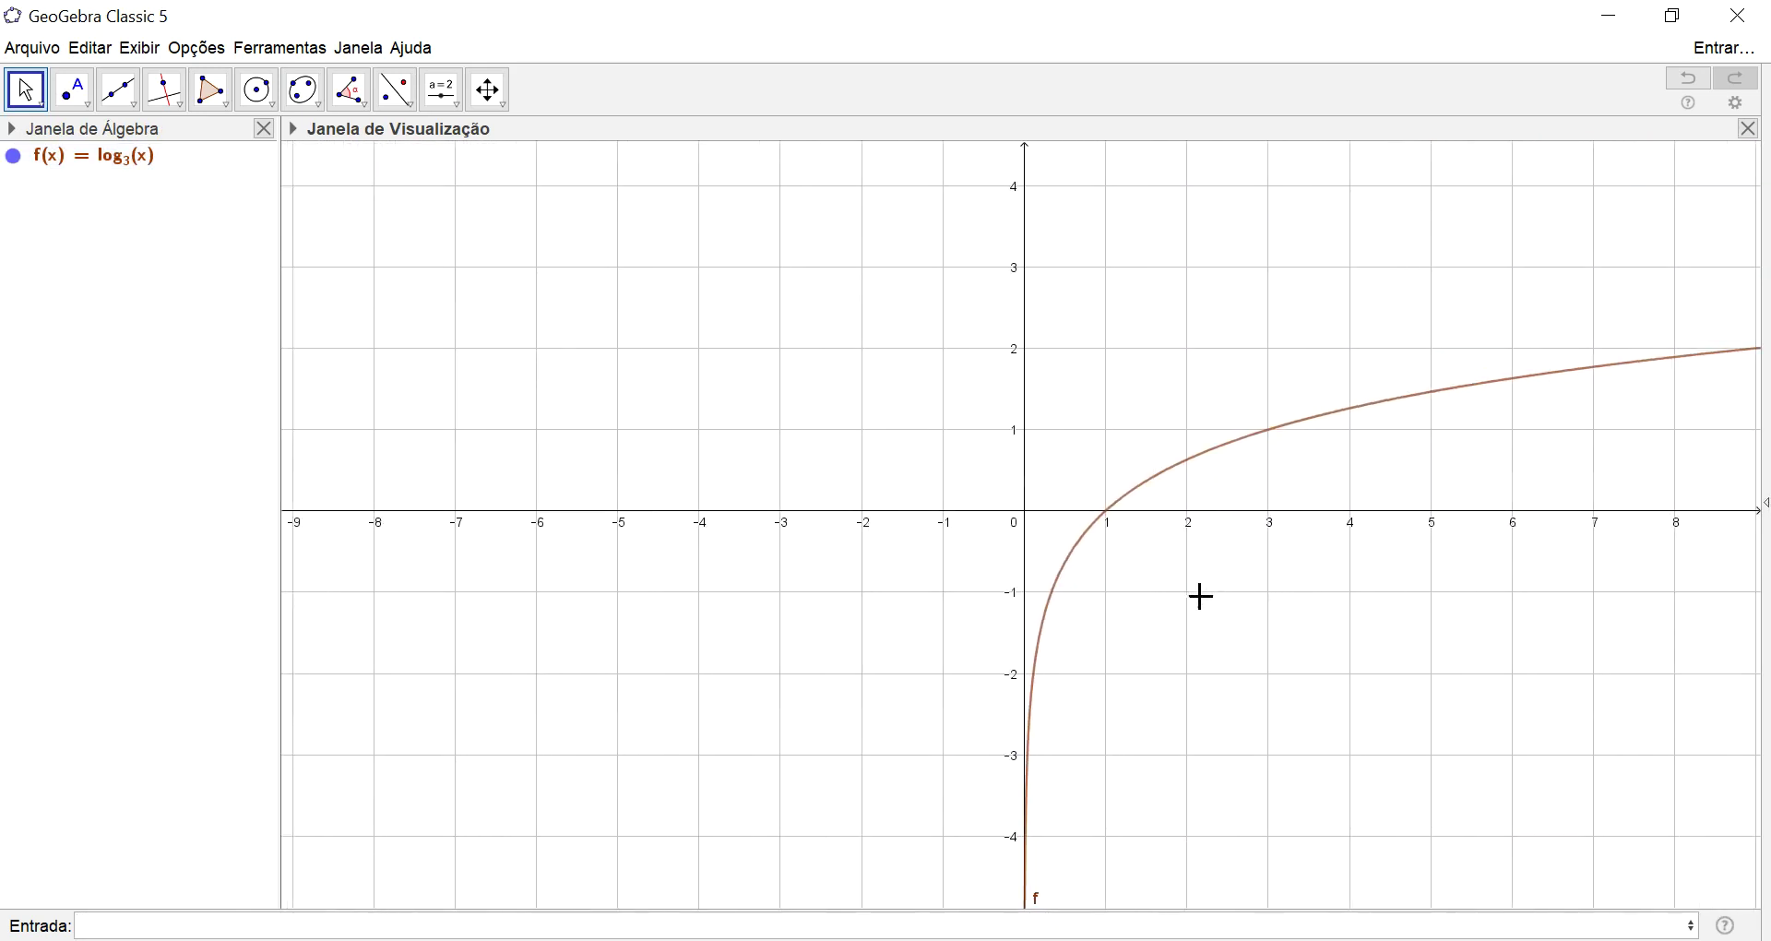
left_click_drag(1212, 686, 1125, 724)
scroll(1014, 738, "up", 6)
scroll(1126, 723, "down", 2)
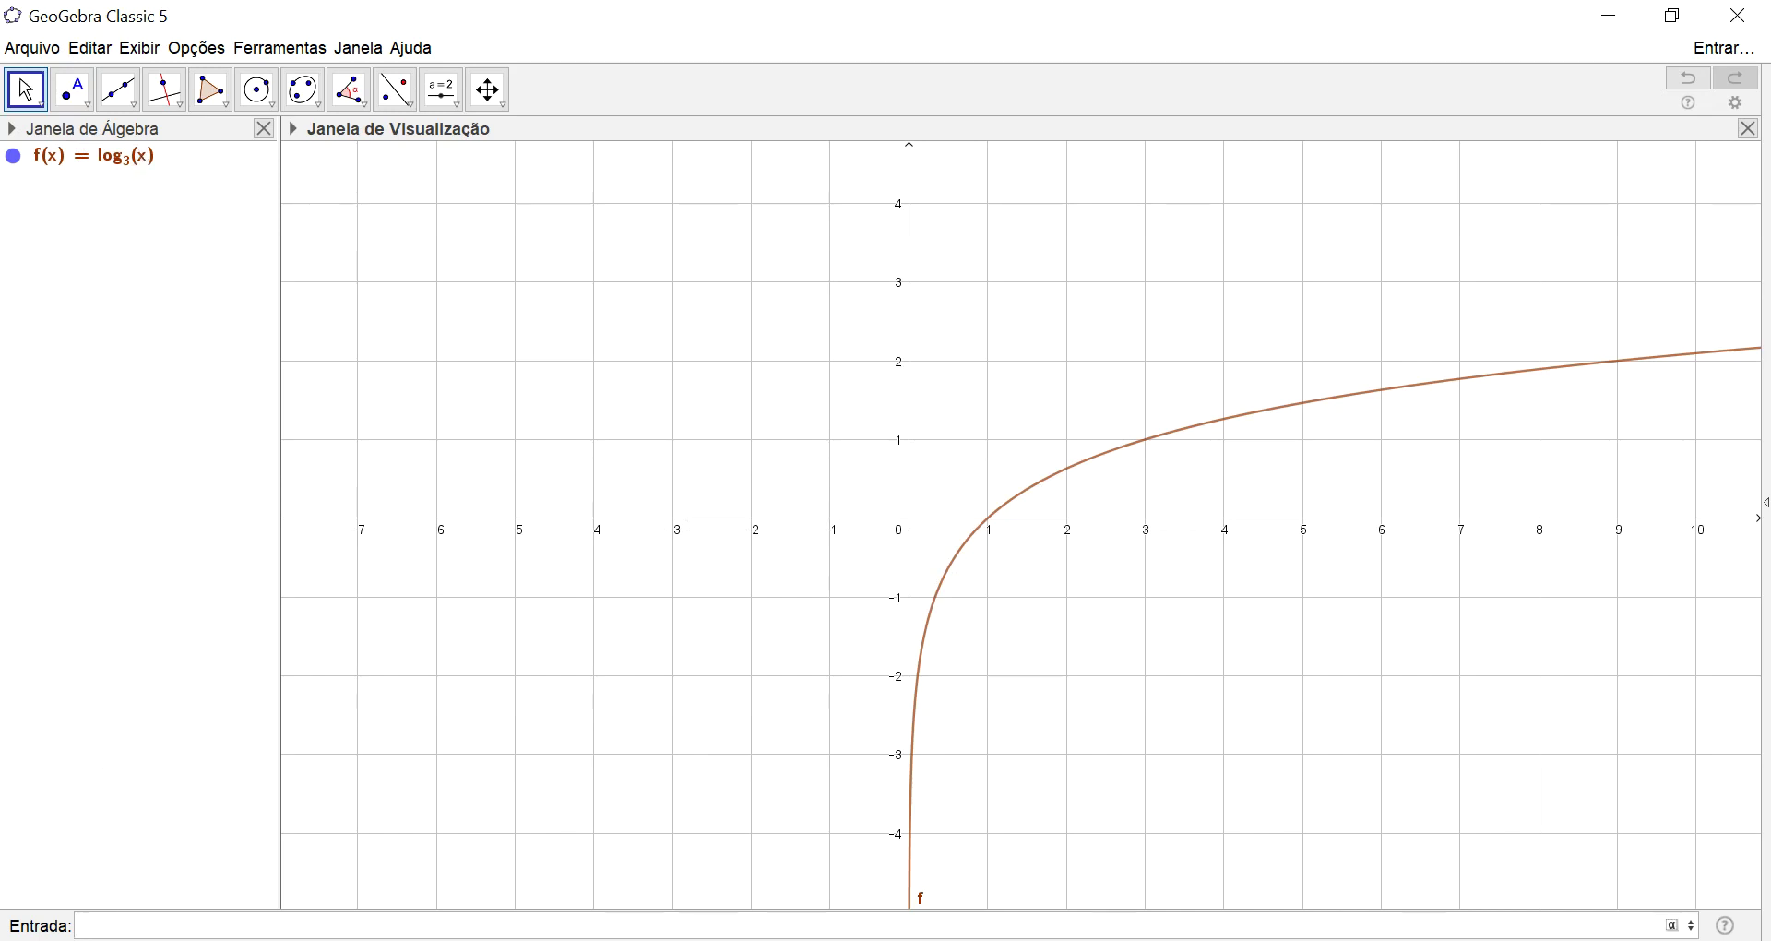
Step: Define g(x)=log(3, abs(x)) as the base-3 logarithm of the absolute value of x
type("g(x)=log")
key("Return")
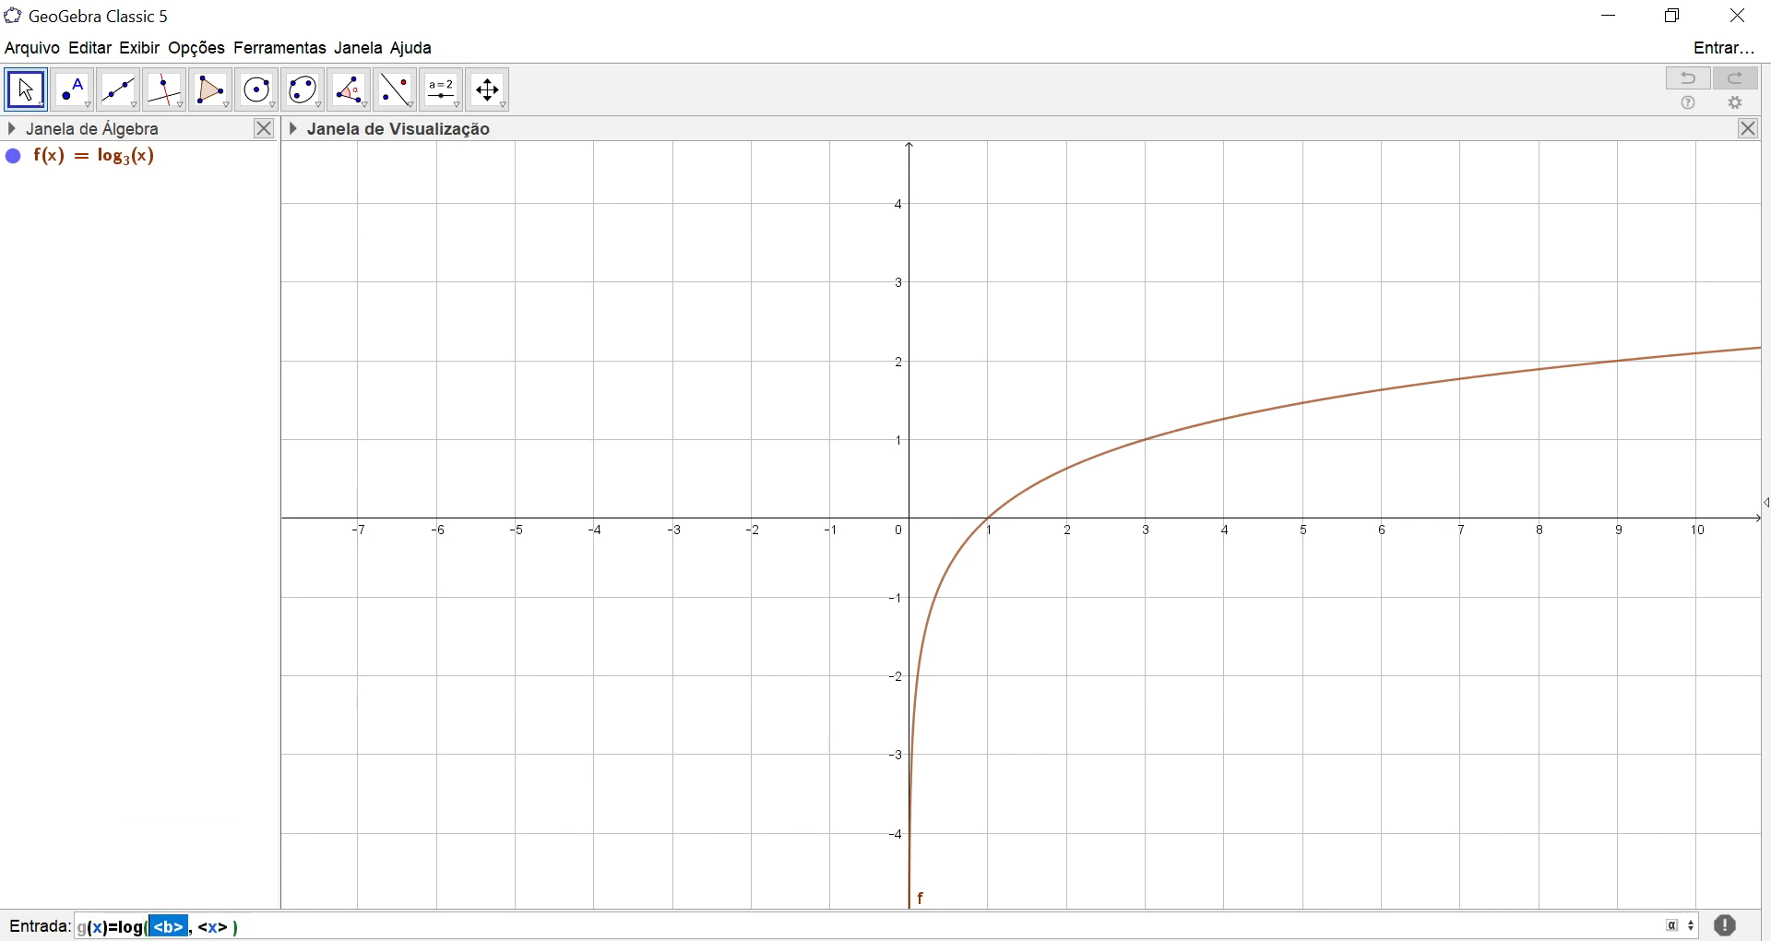
type("3")
key("Tab")
type("abs")
key("Return")
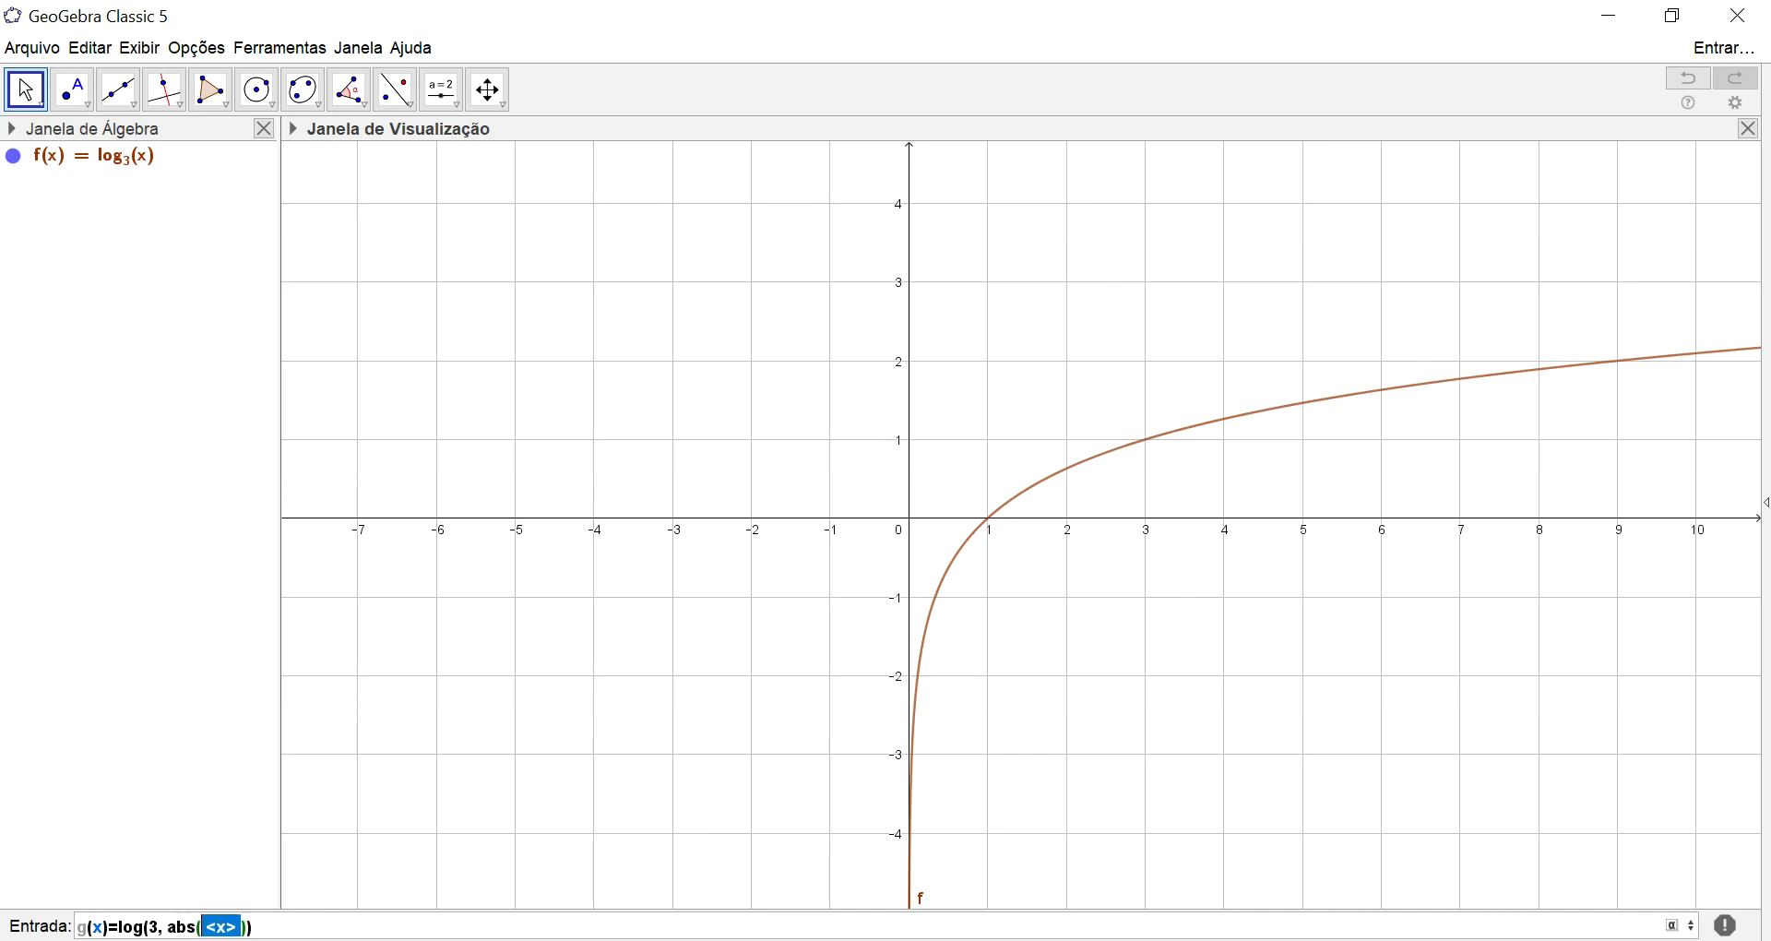
type("x")
key("Return")
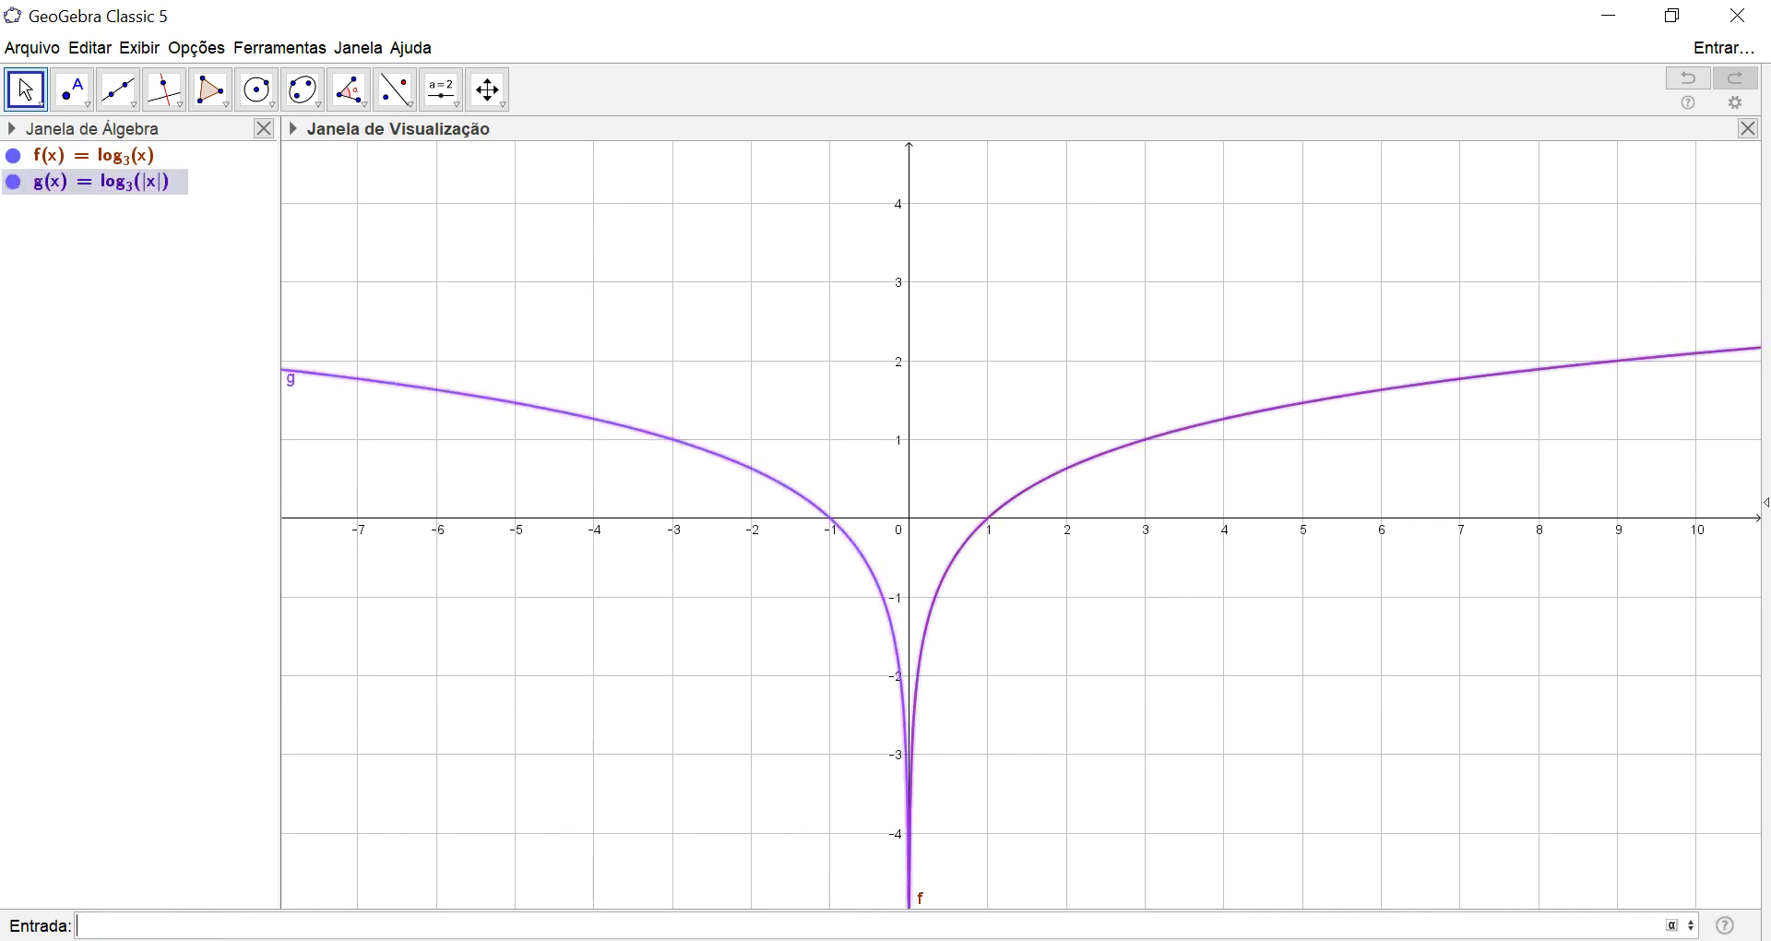
Step: Compare f alone with g by switching g off and on, and leave only g displayed
left_click(14, 183)
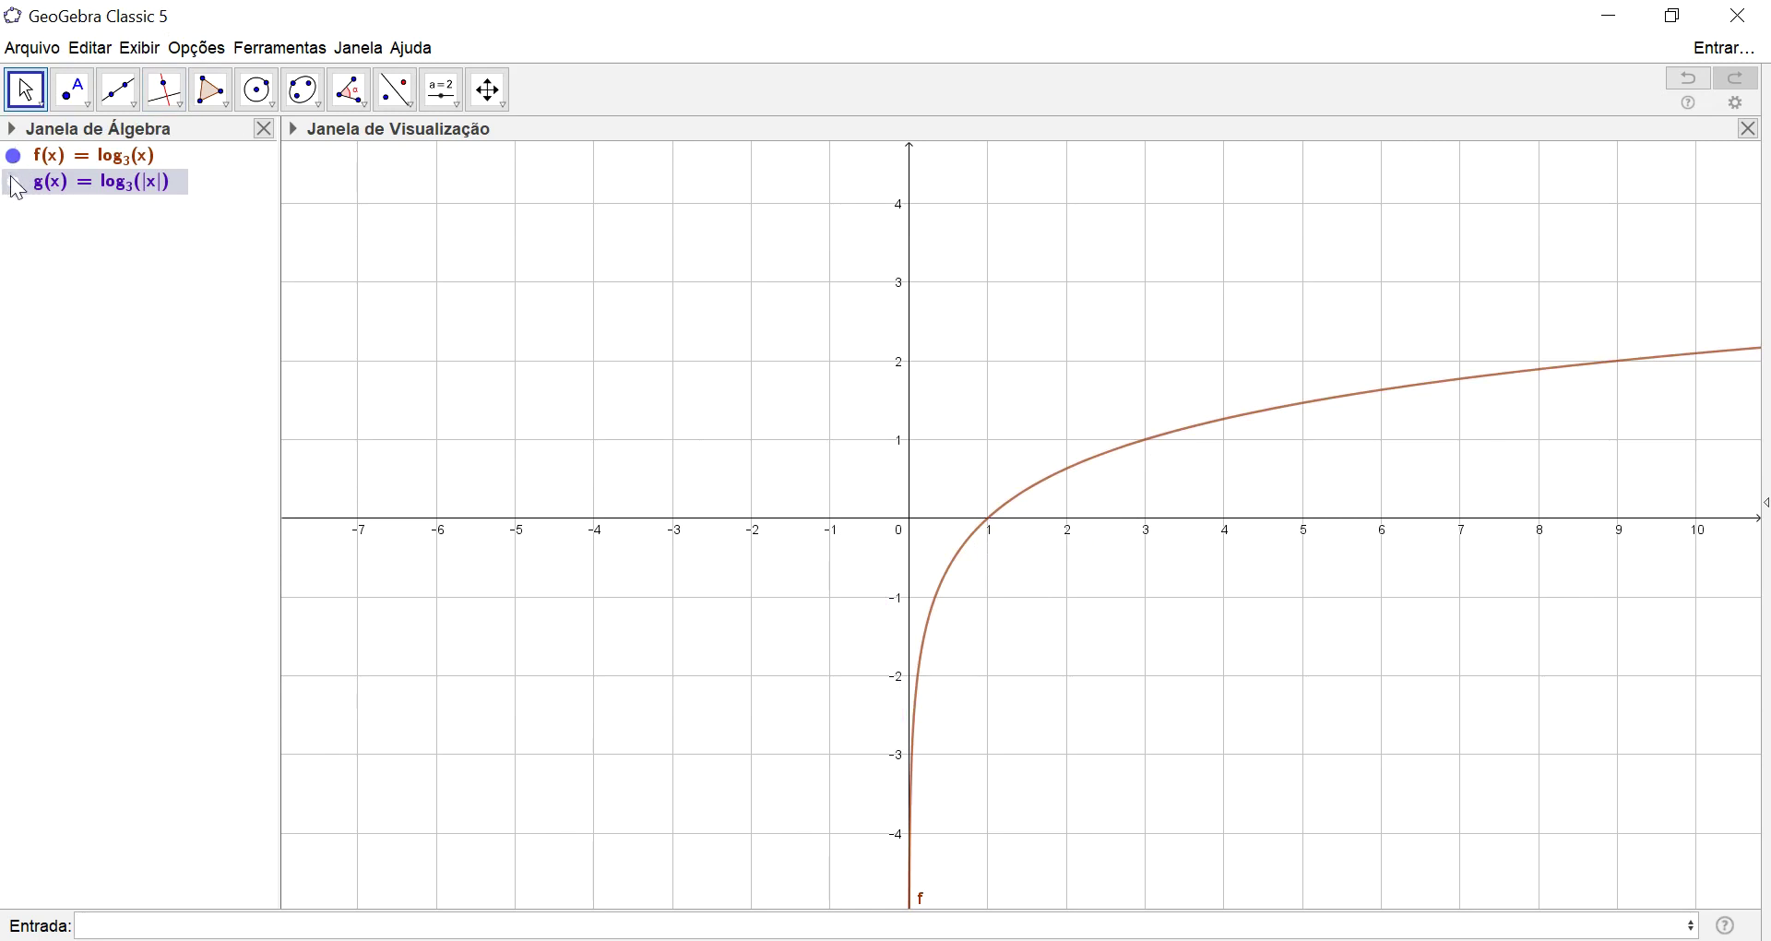
left_click(14, 183)
left_click(13, 158)
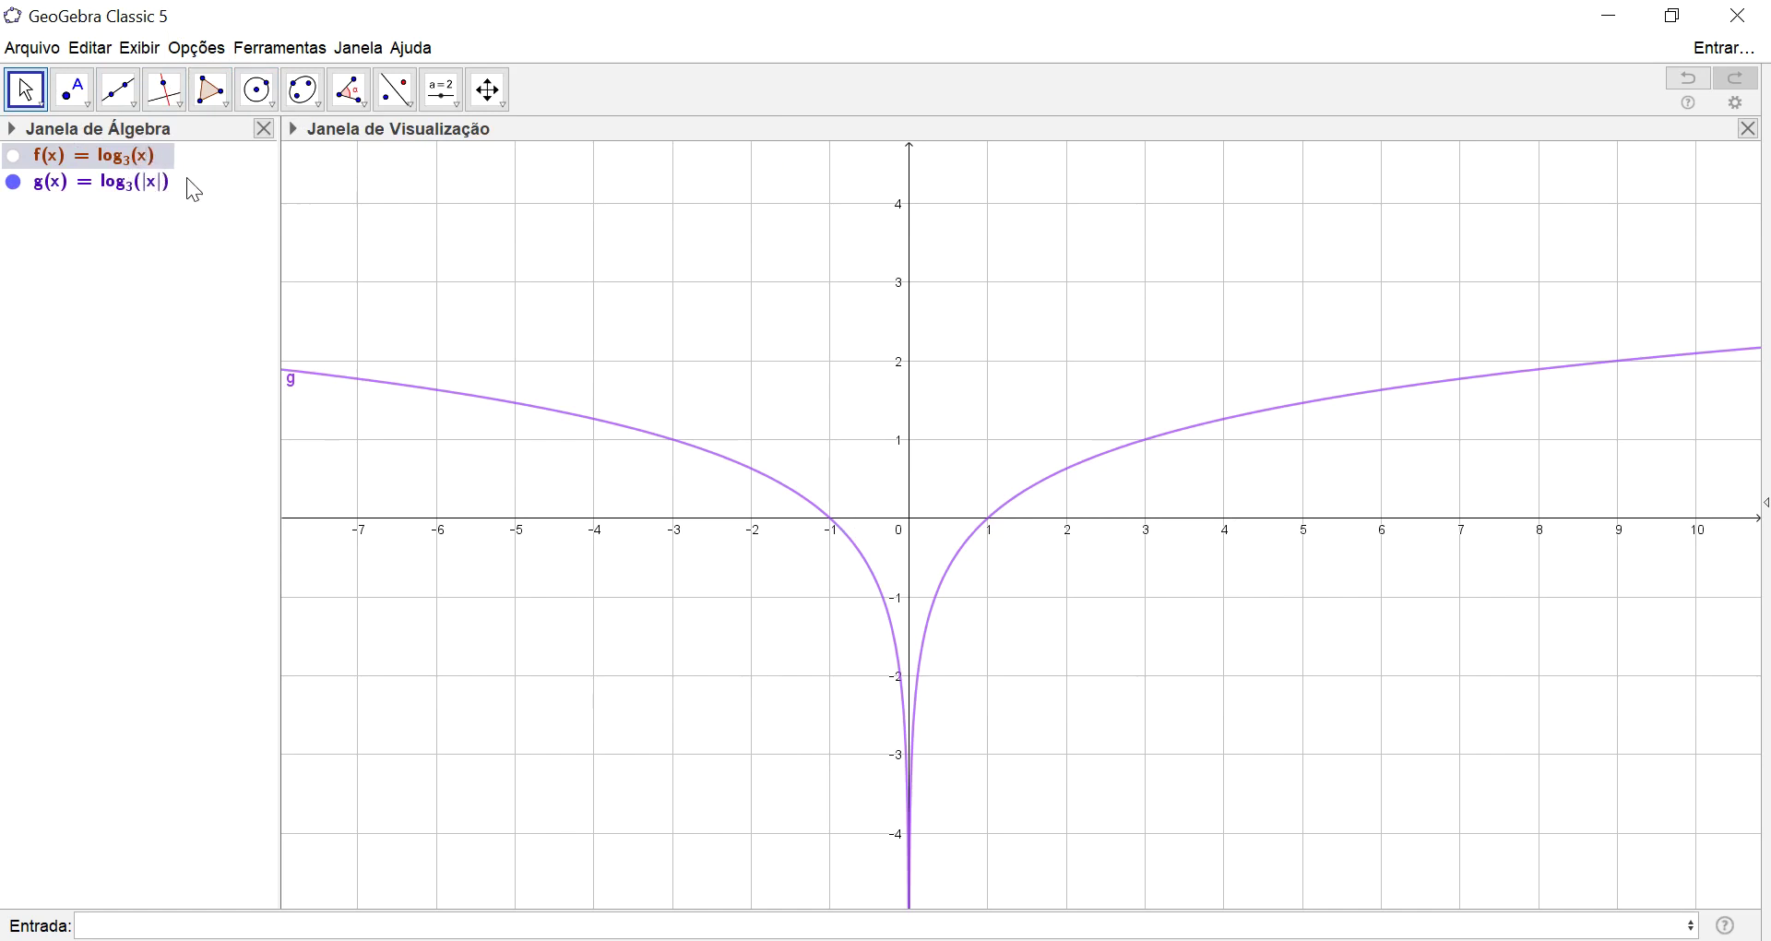
Step: Edit g by adding 2, making its definition log(3, abs(x))+2
left_click(134, 192)
left_click(134, 193)
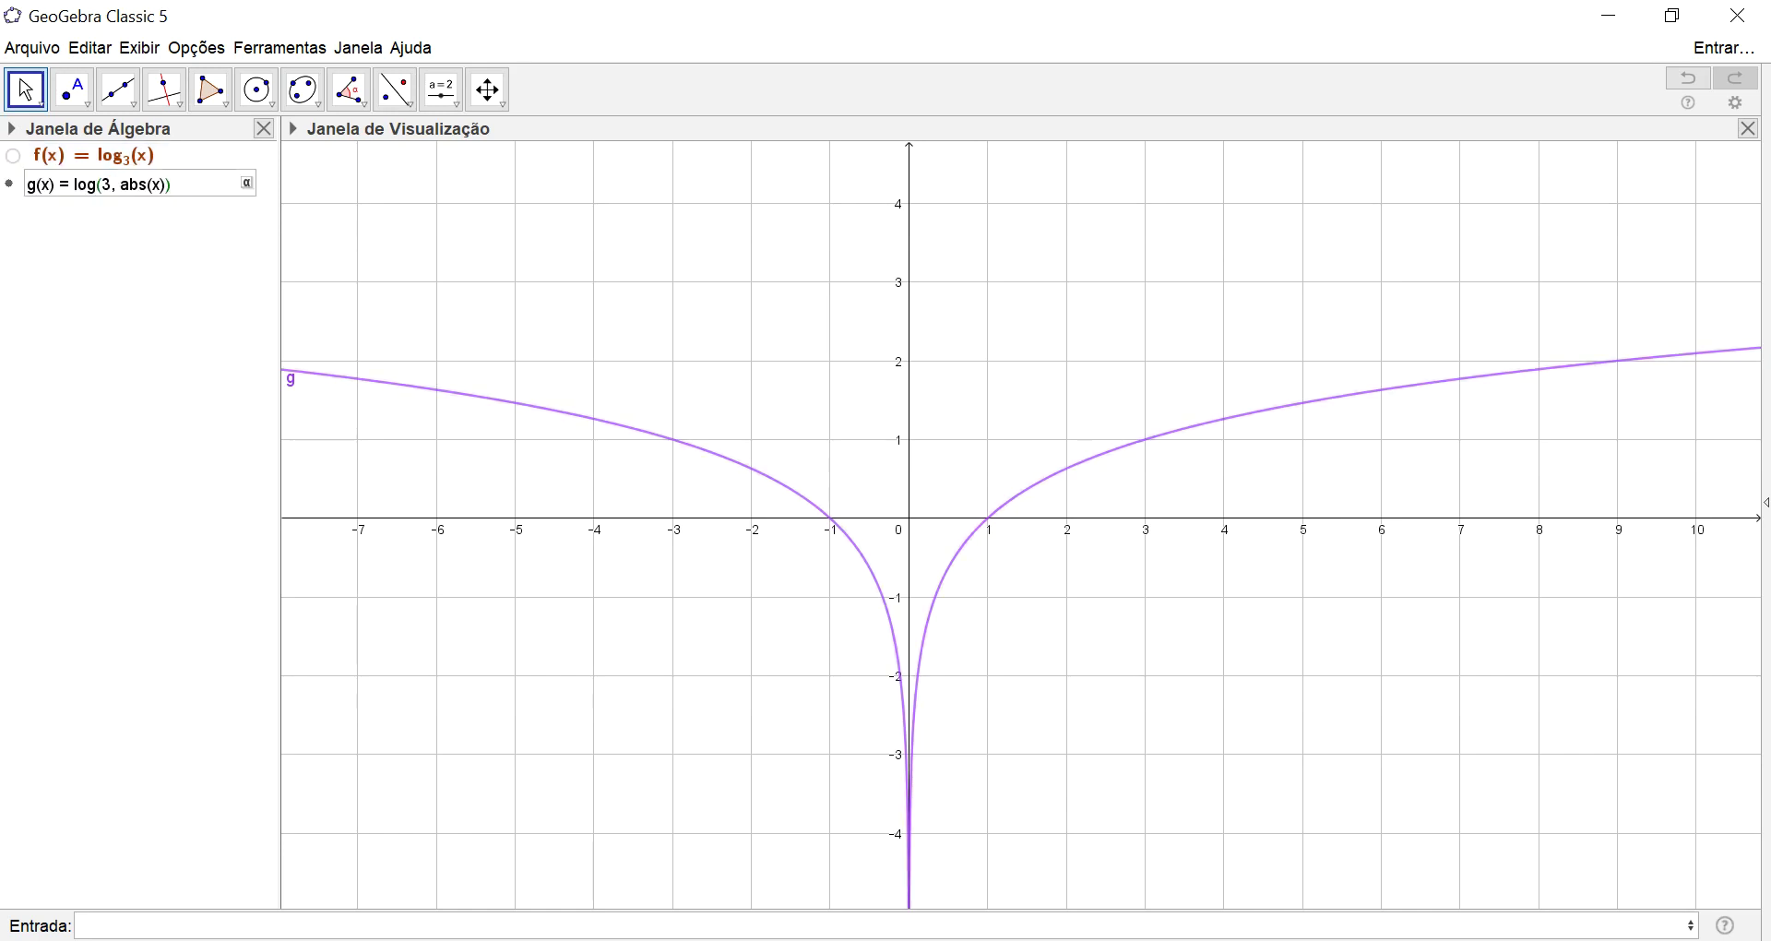
type("+2")
key("Return")
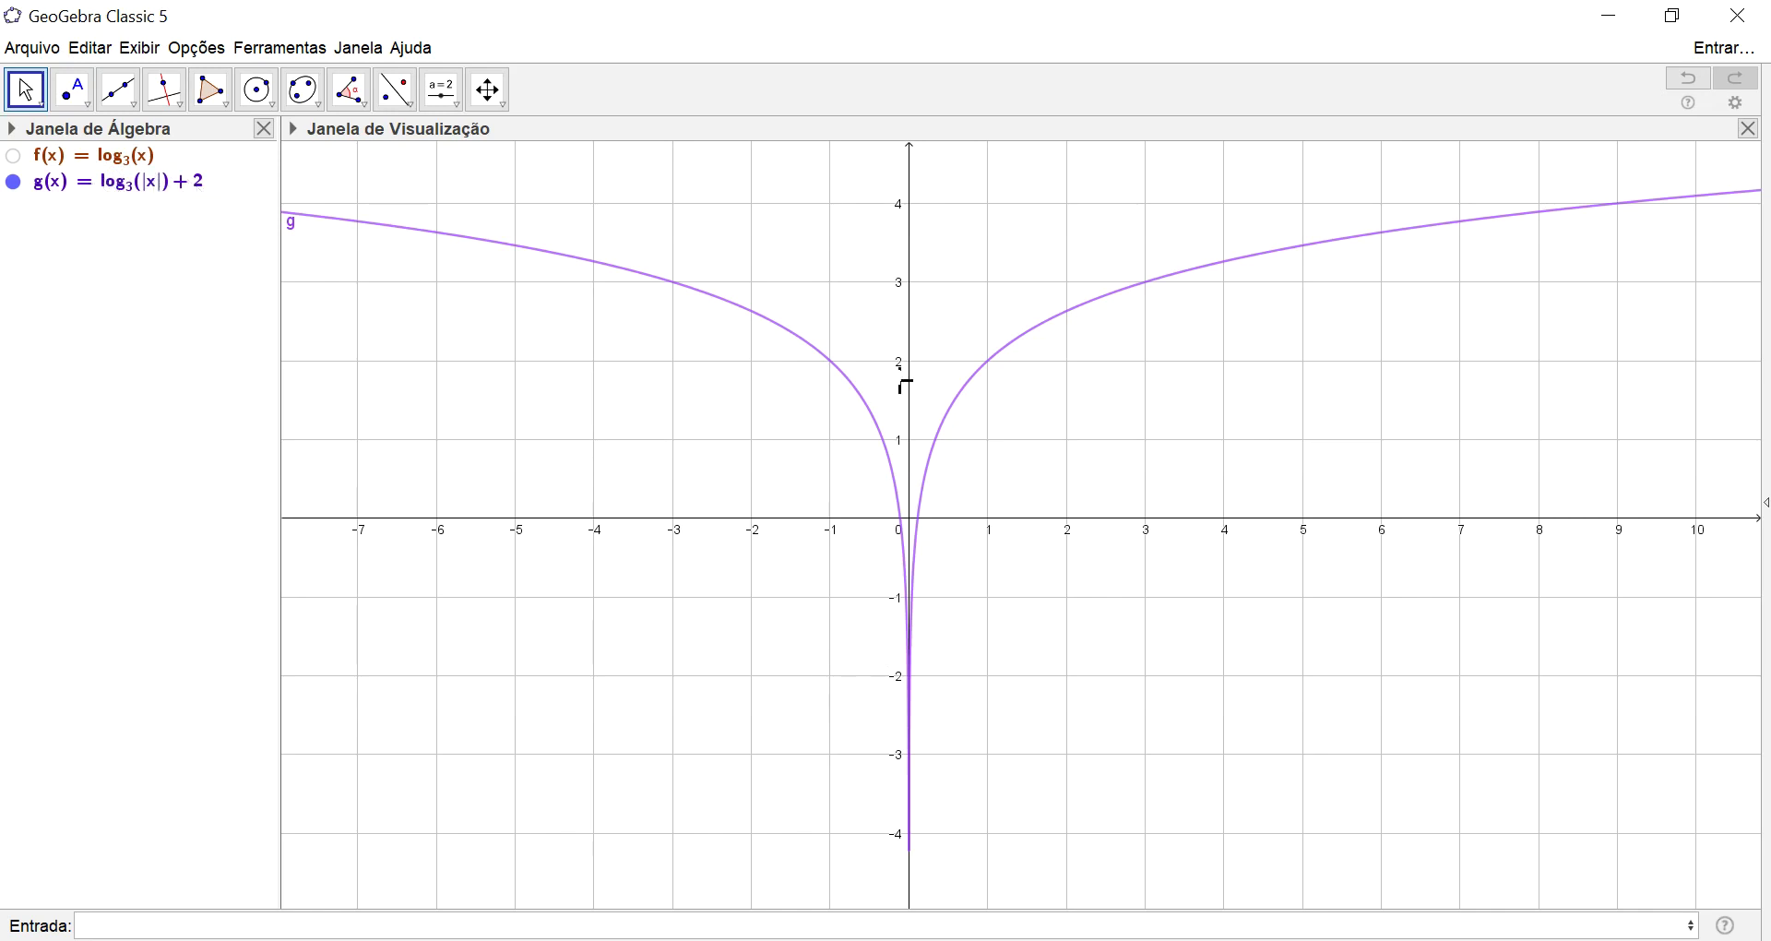
Step: Change the constant term in g's definition to -2
left_click(203, 183)
left_click(180, 184)
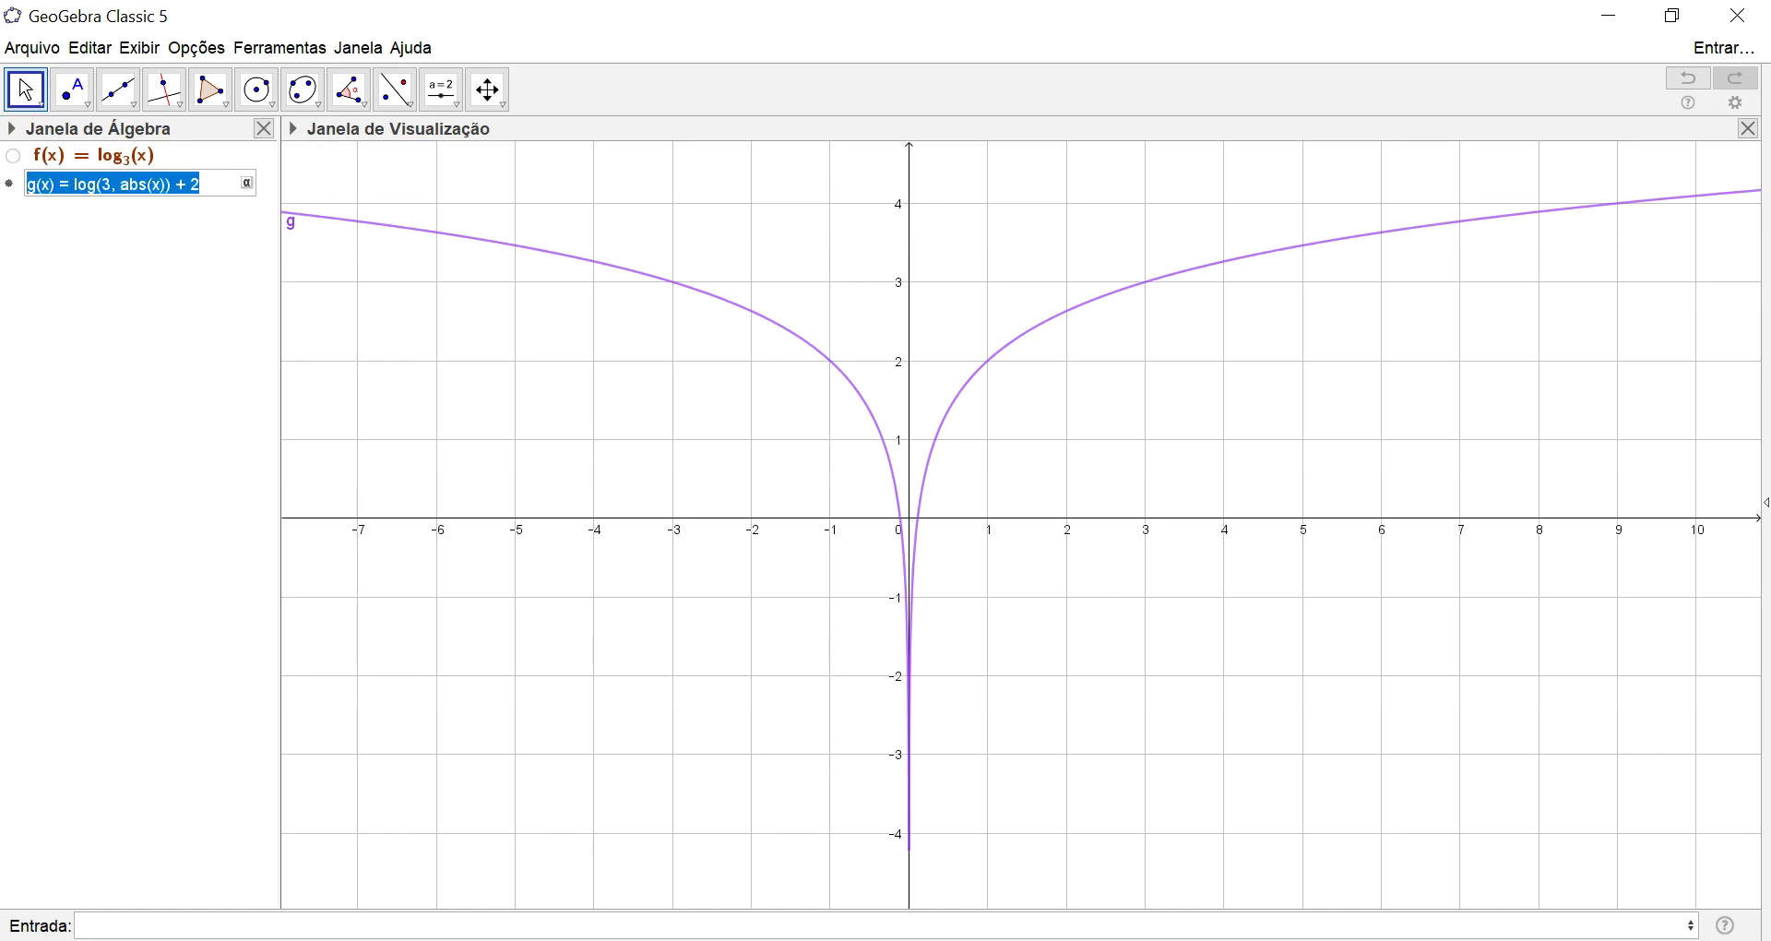
left_click(194, 184)
key("BackSpace")
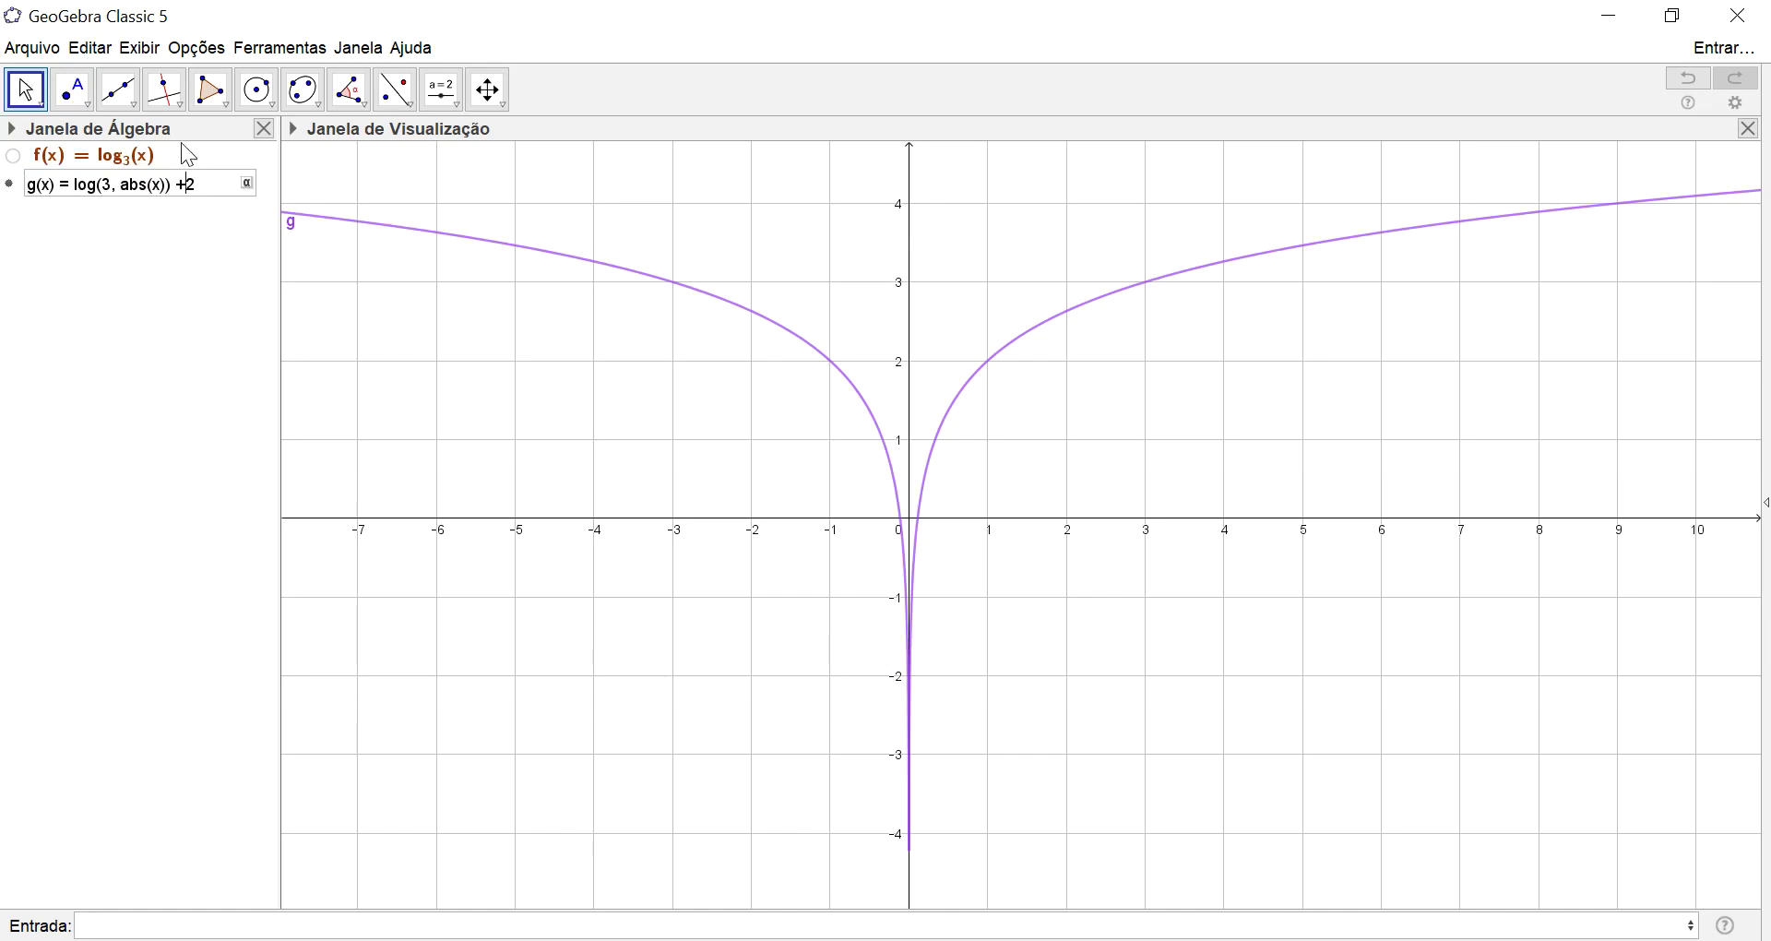
type("-")
key("Return")
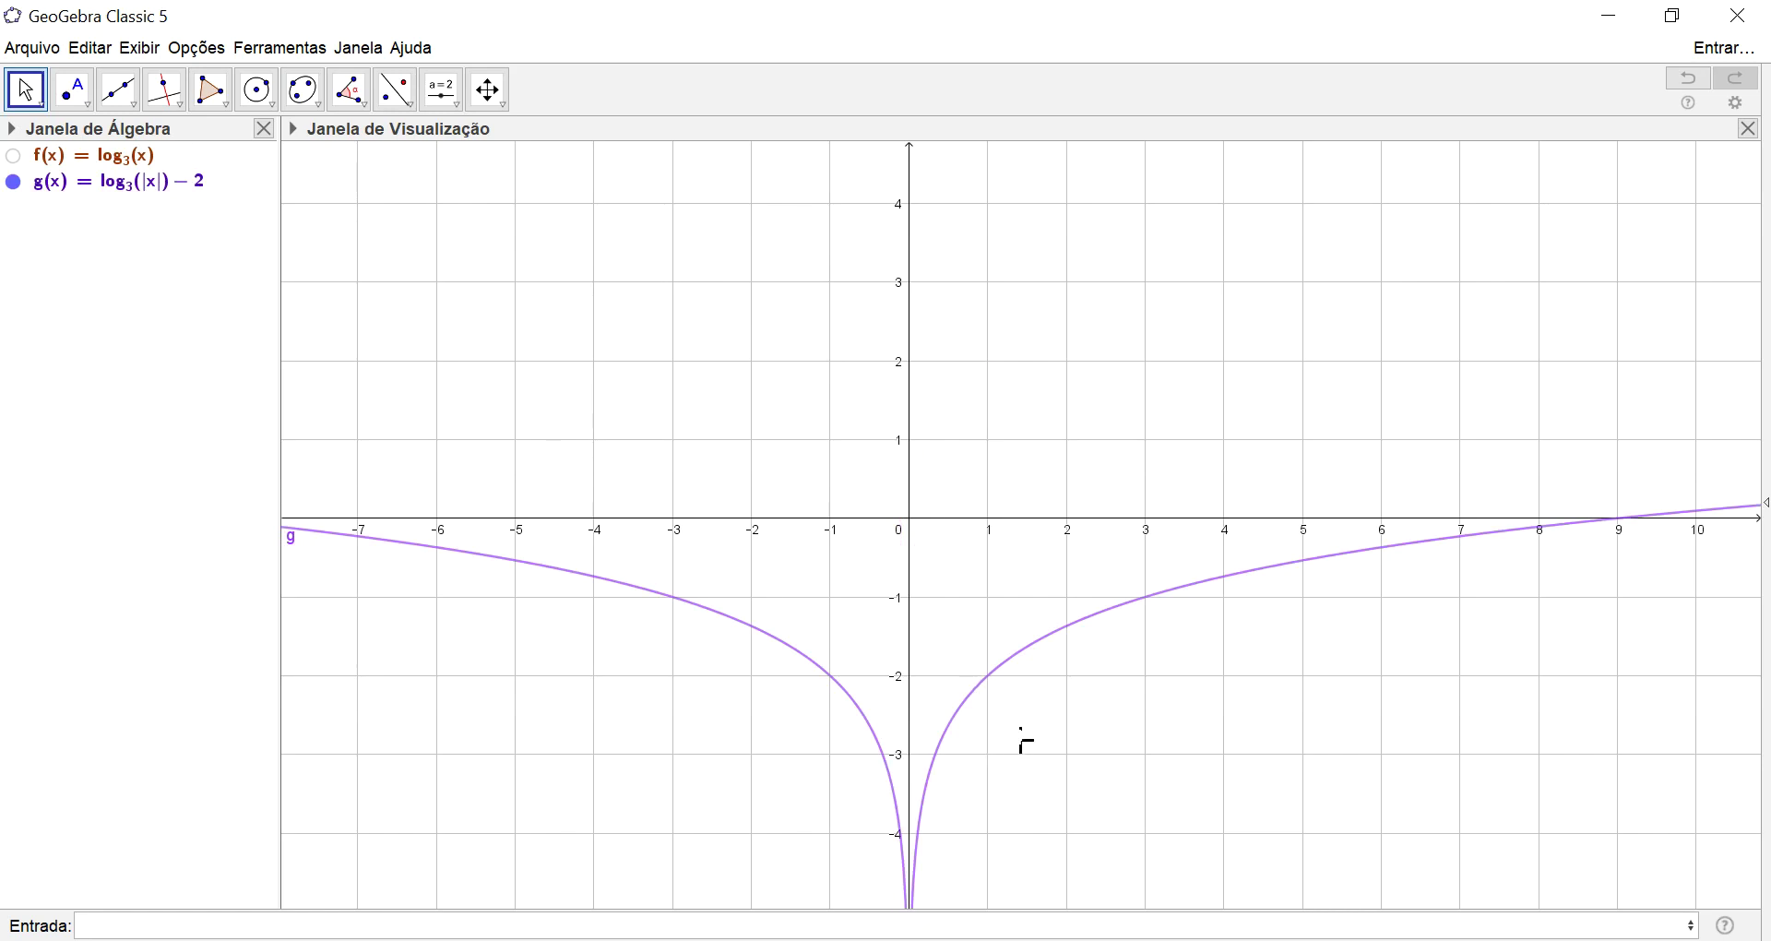
Step: Delete both logarithmic functions f and g
left_click(118, 188, "ctrl")
key("Delete")
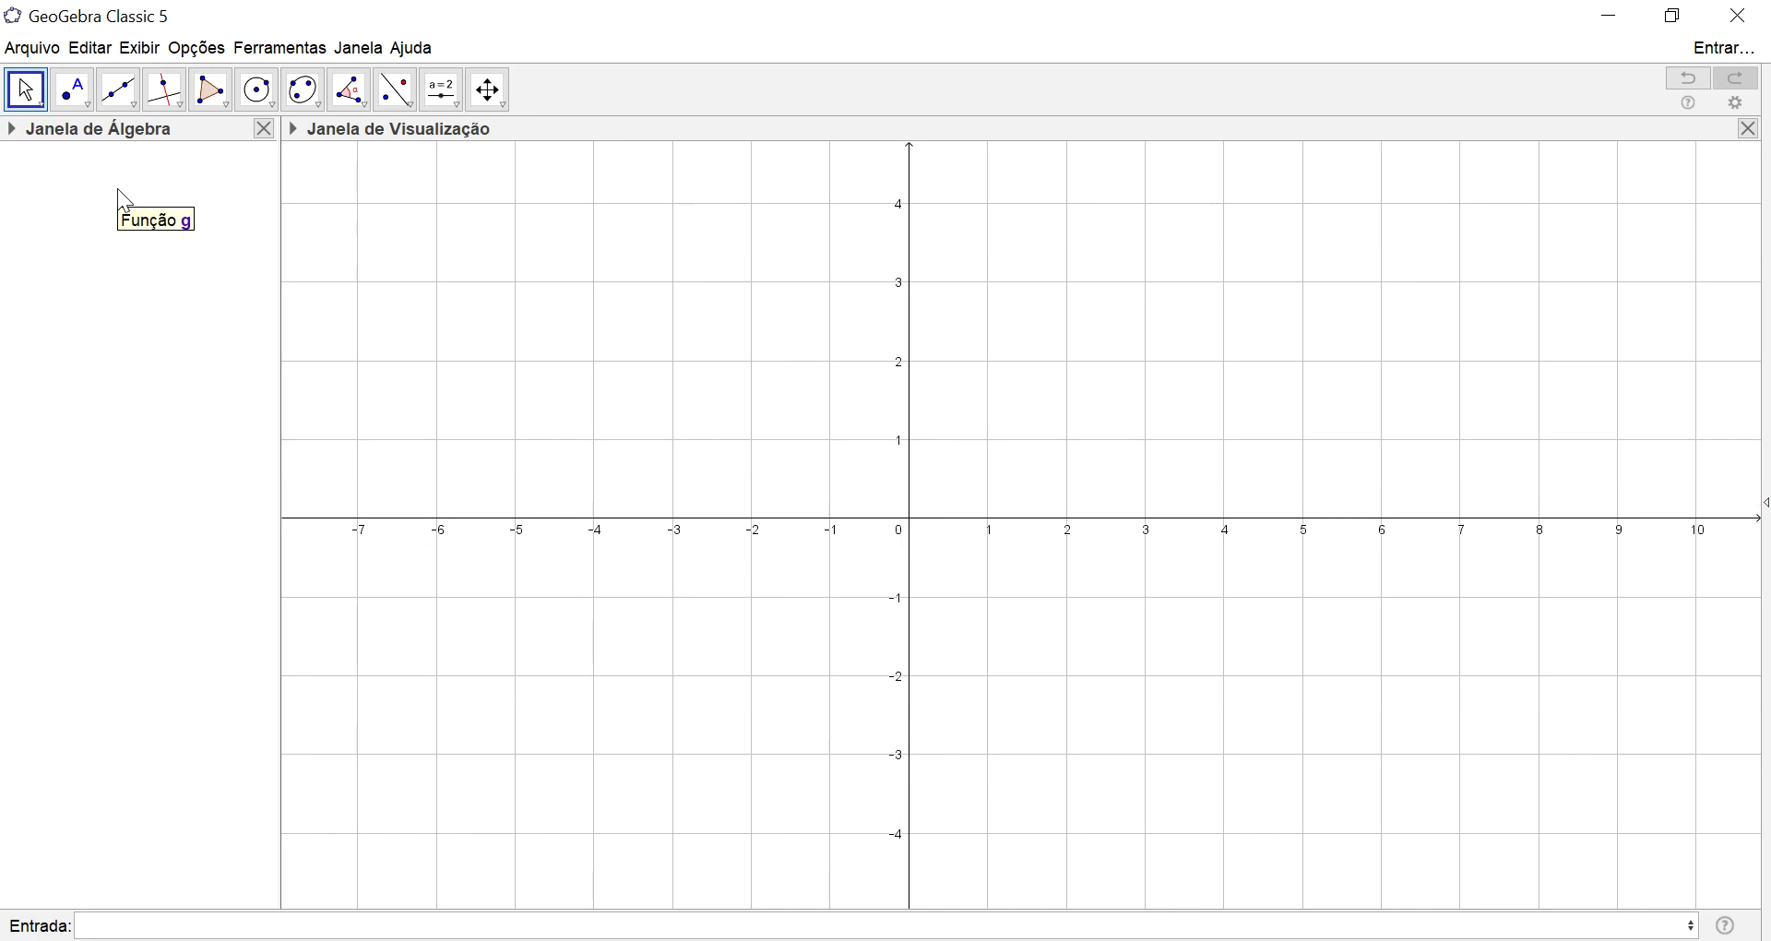
Step: Define the function f(x)=abs(x+2)-abs(2x-3)
left_click(185, 925)
type("f(x")
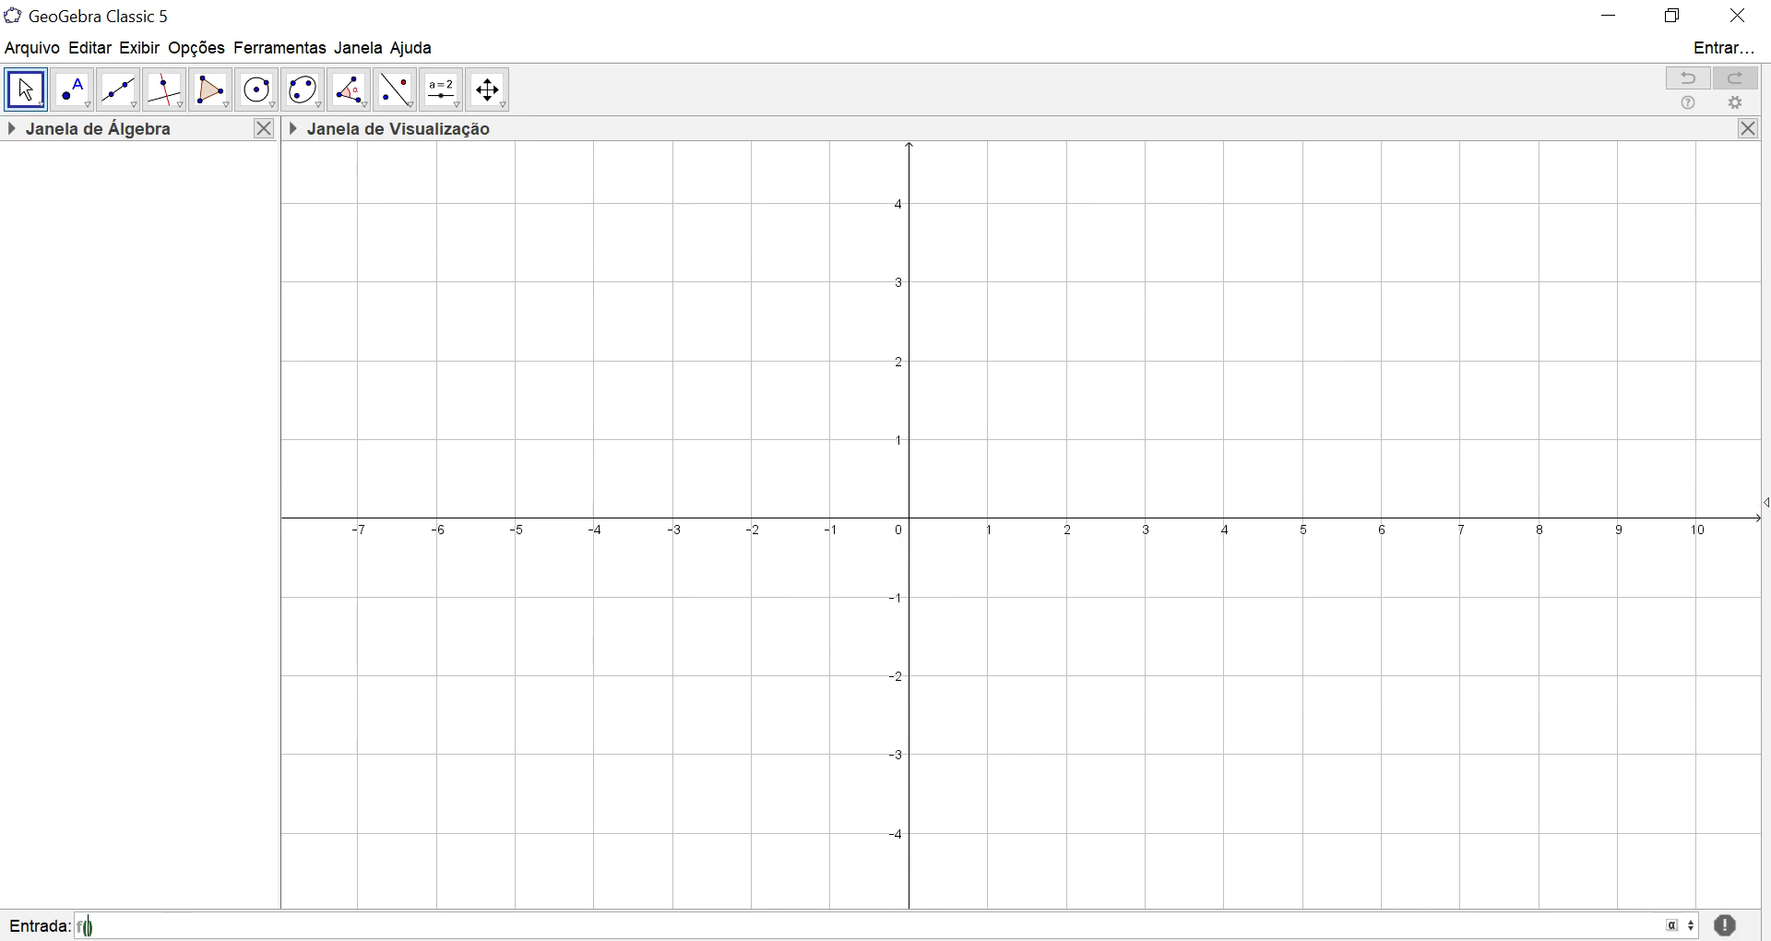
type(")=")
type("abs")
key("Return")
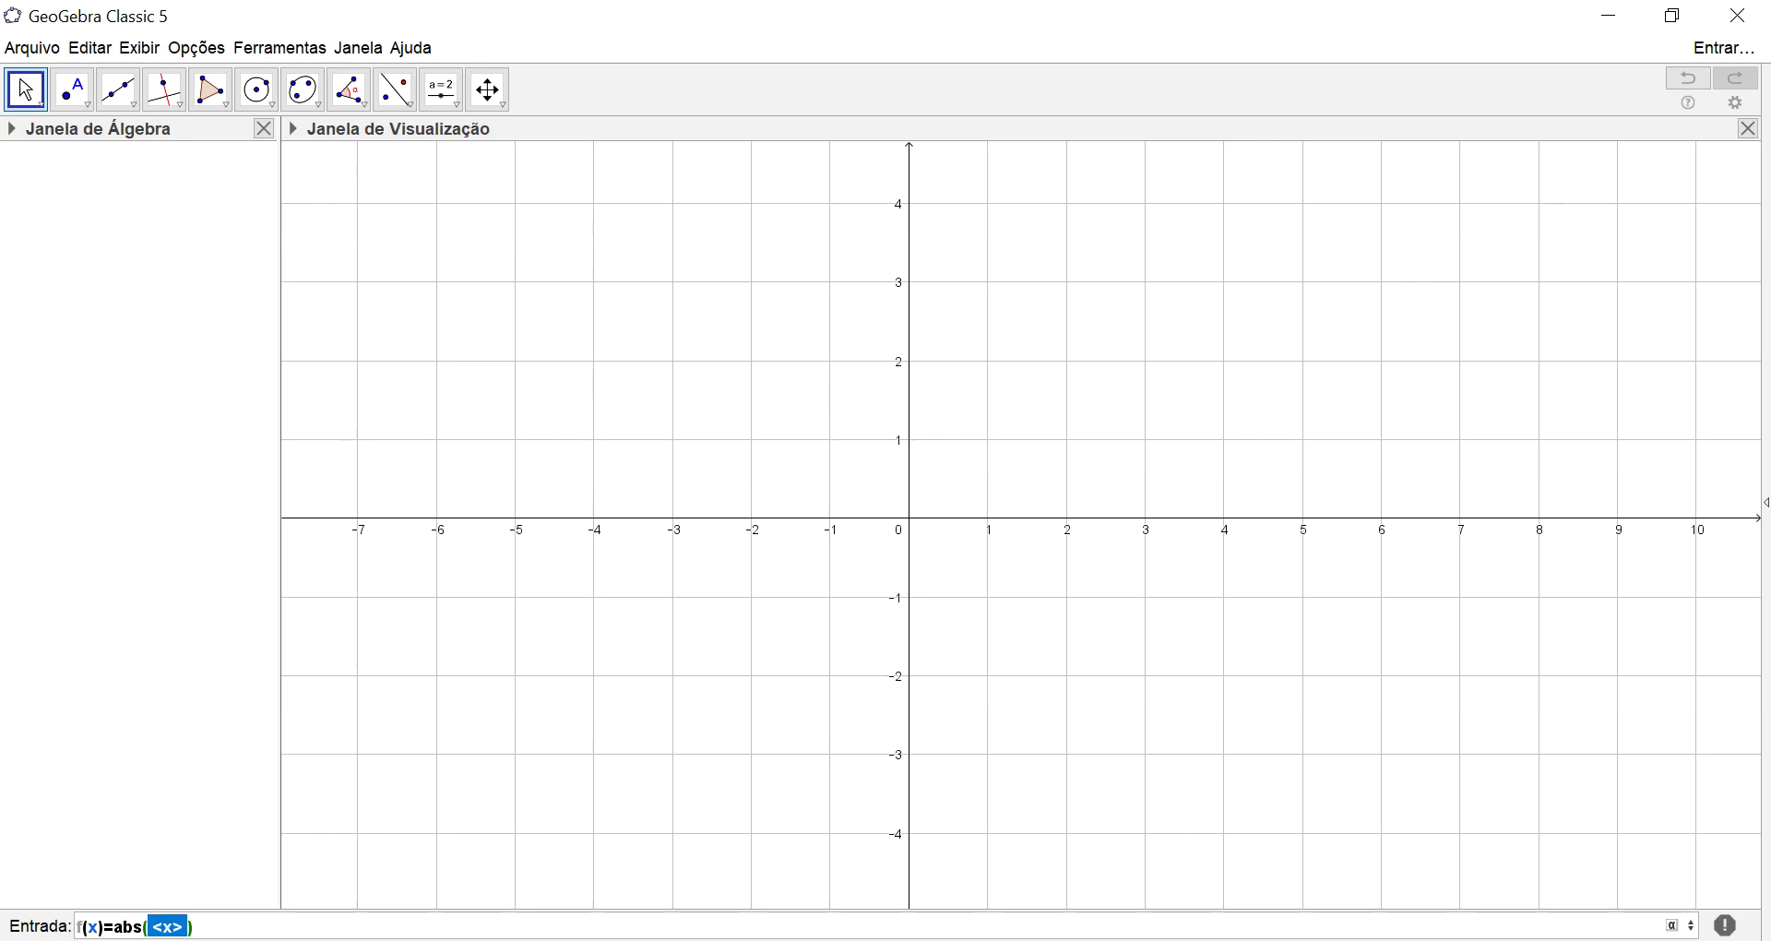
type("x+")
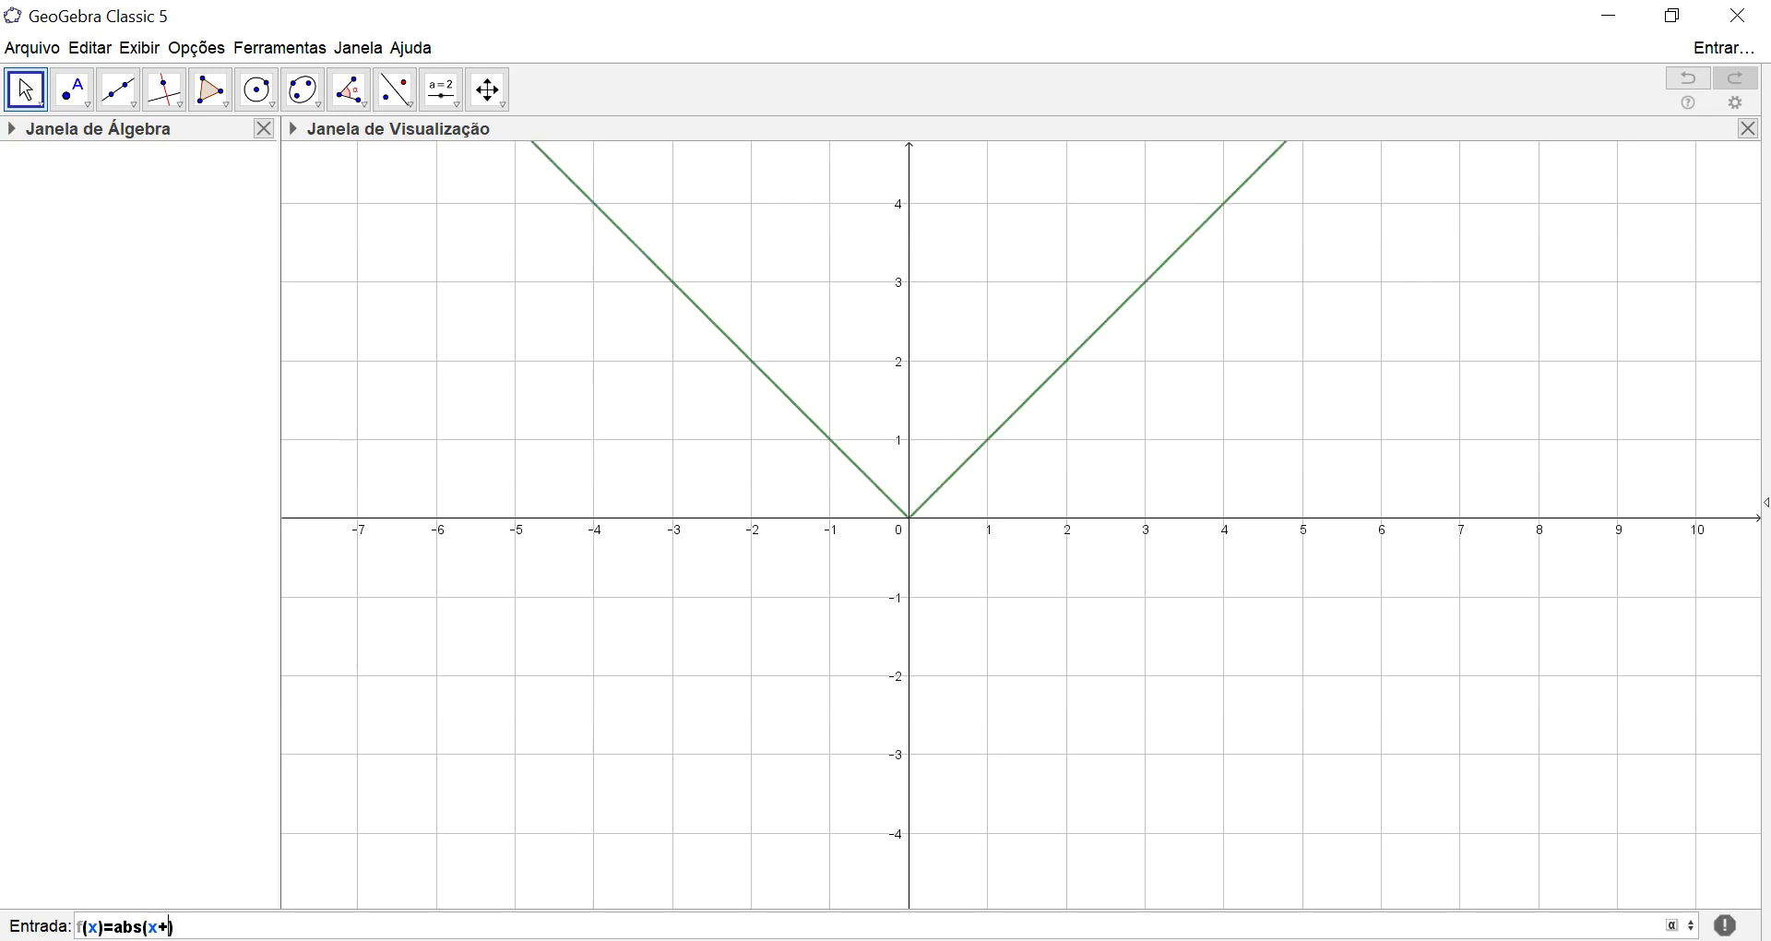
type("2")
key("Right")
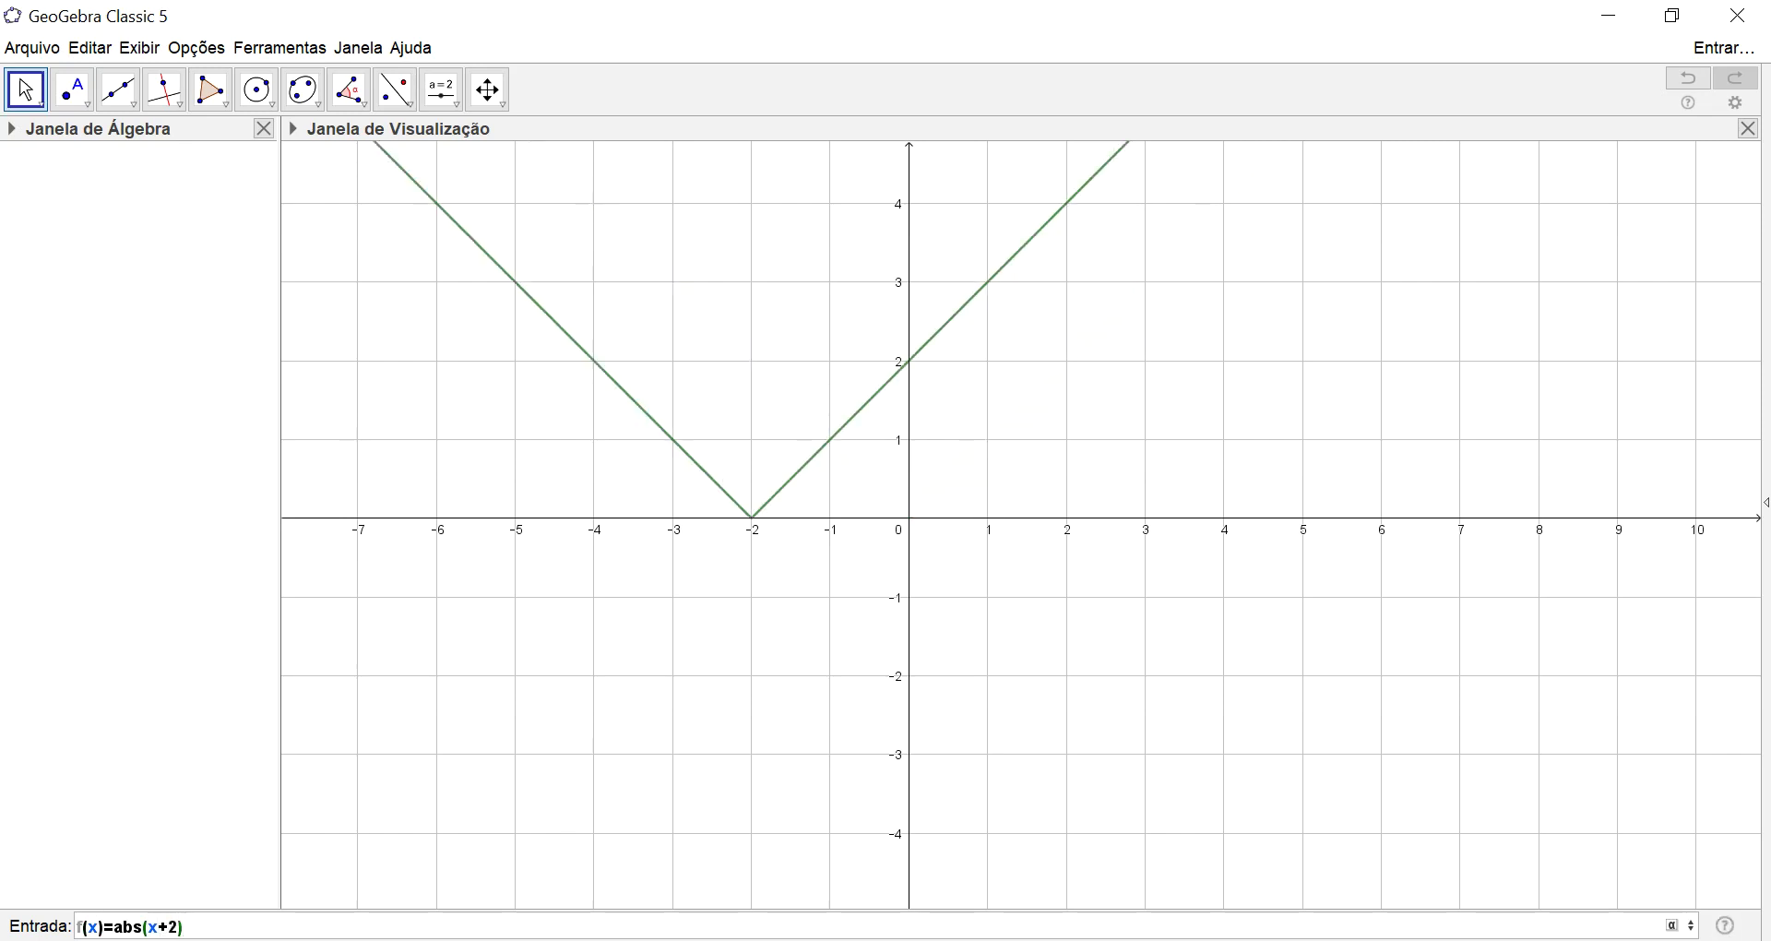
type("-abs")
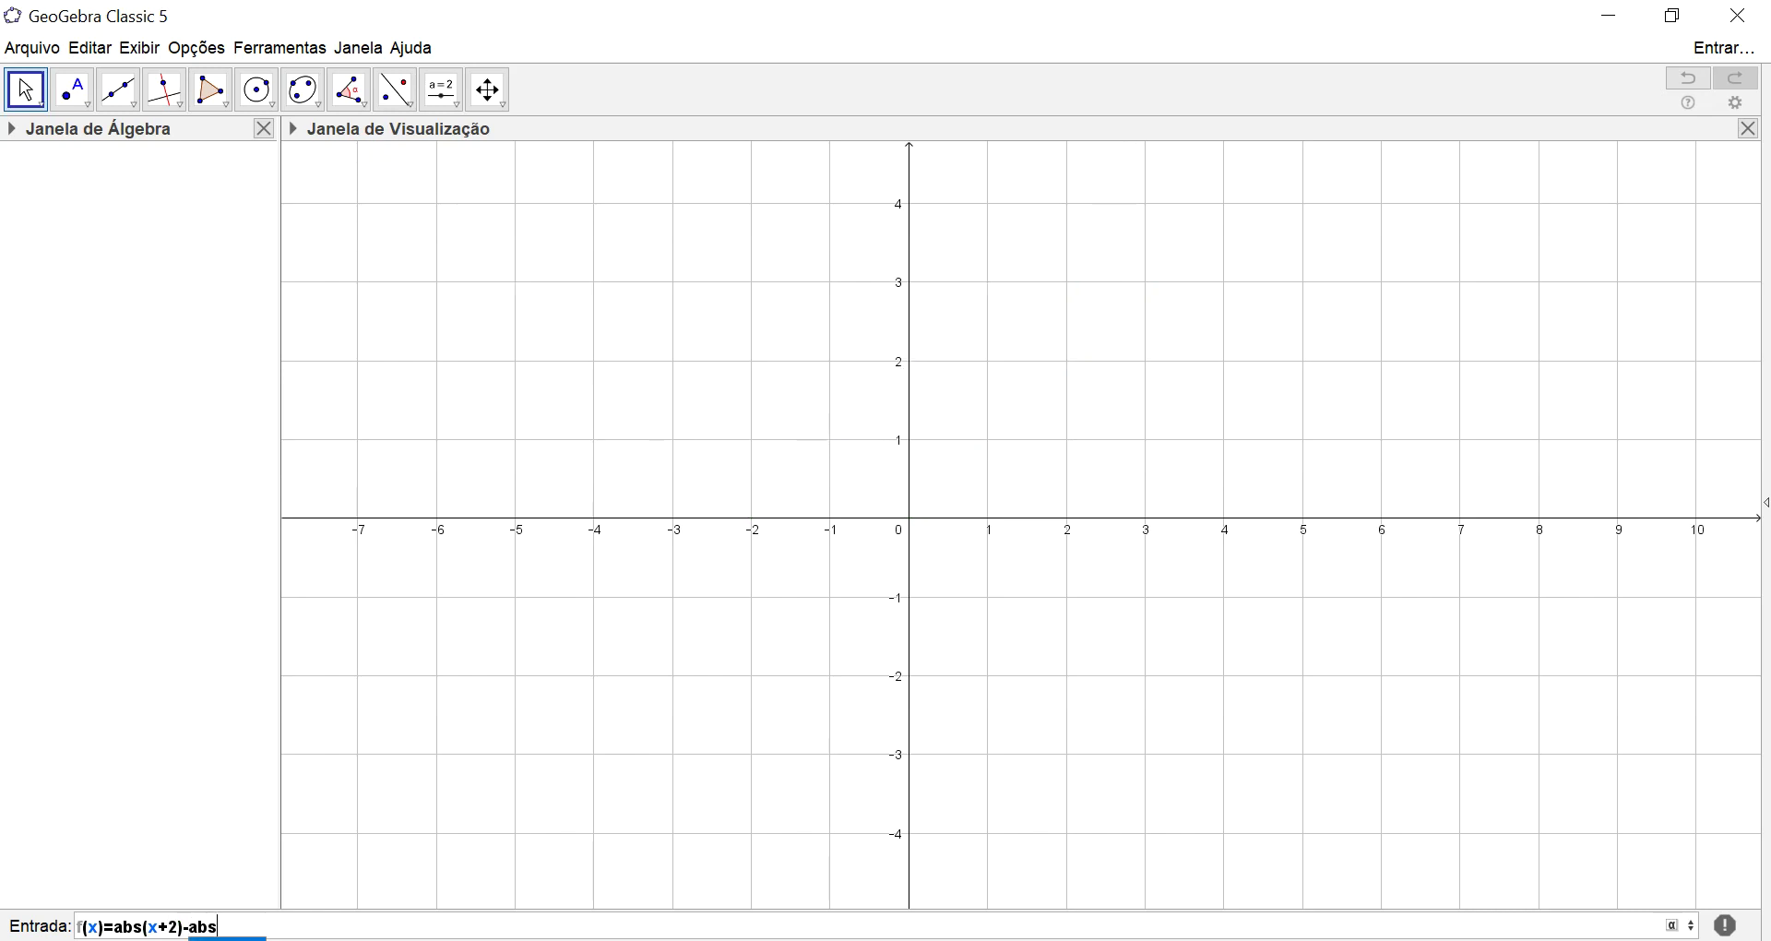
key("Return")
type("2x-3")
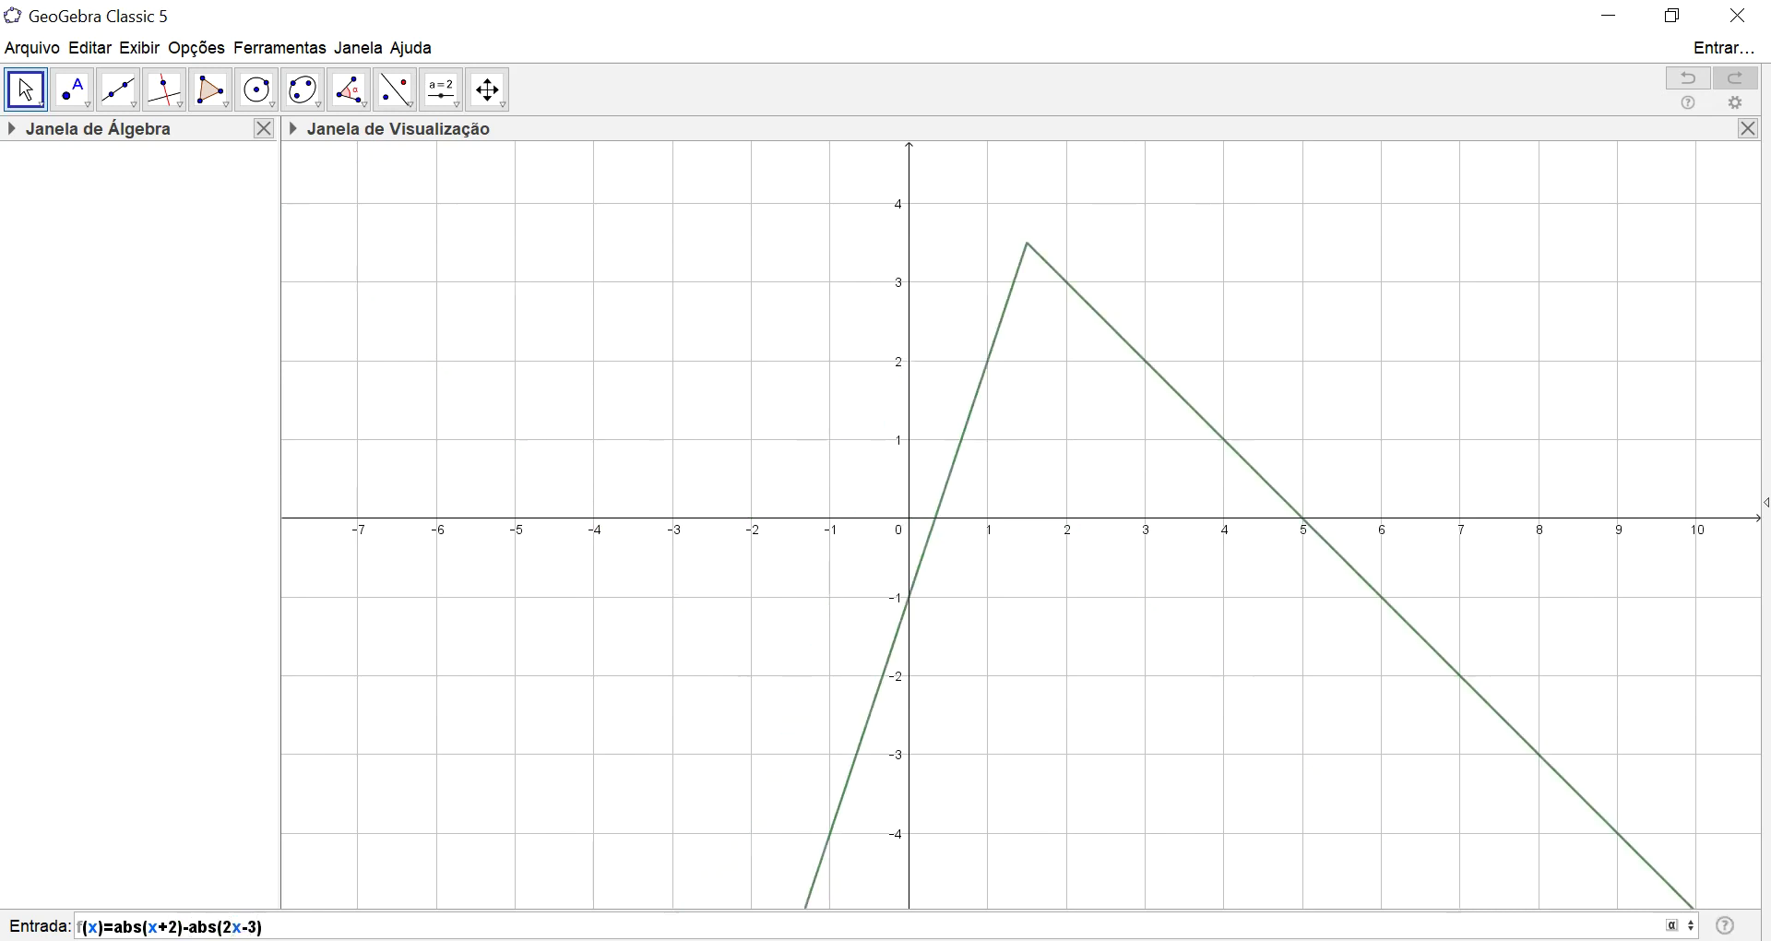
key("Right")
key("Return")
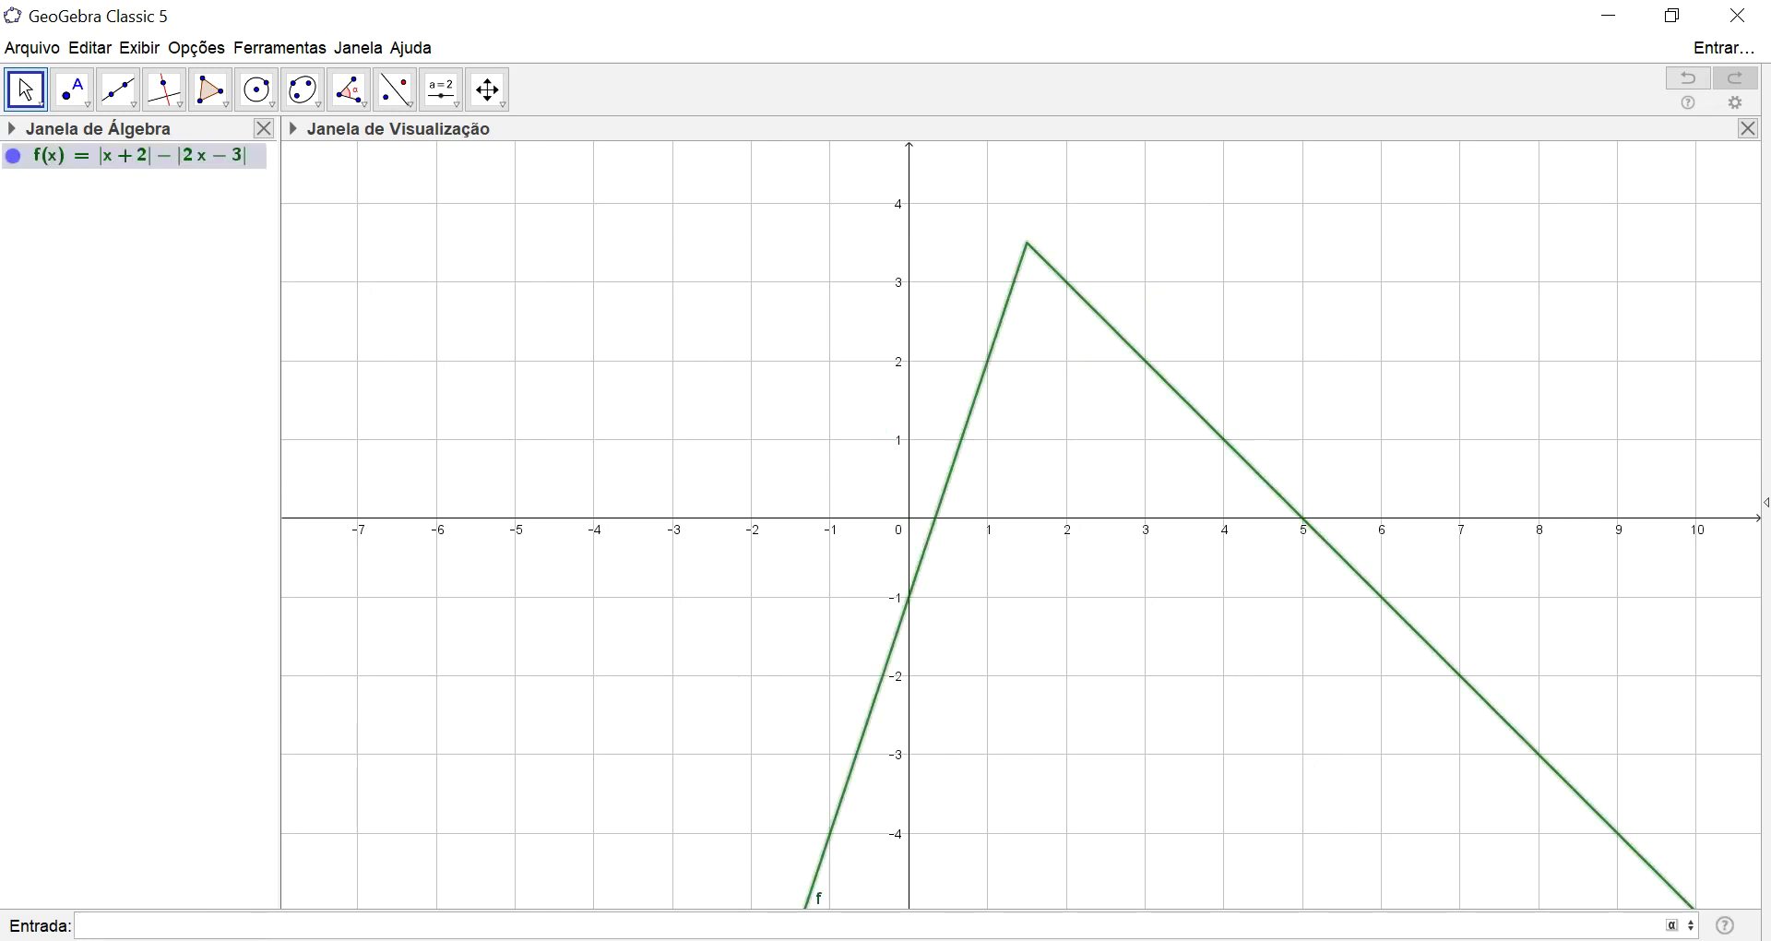
Step: Examine the overall shape of f's graph, including both corner points and the outer branches
left_click_drag(1115, 609, 1392, 152)
left_click_drag(1291, 515, 1286, 259)
scroll(1112, 535, "down", 5)
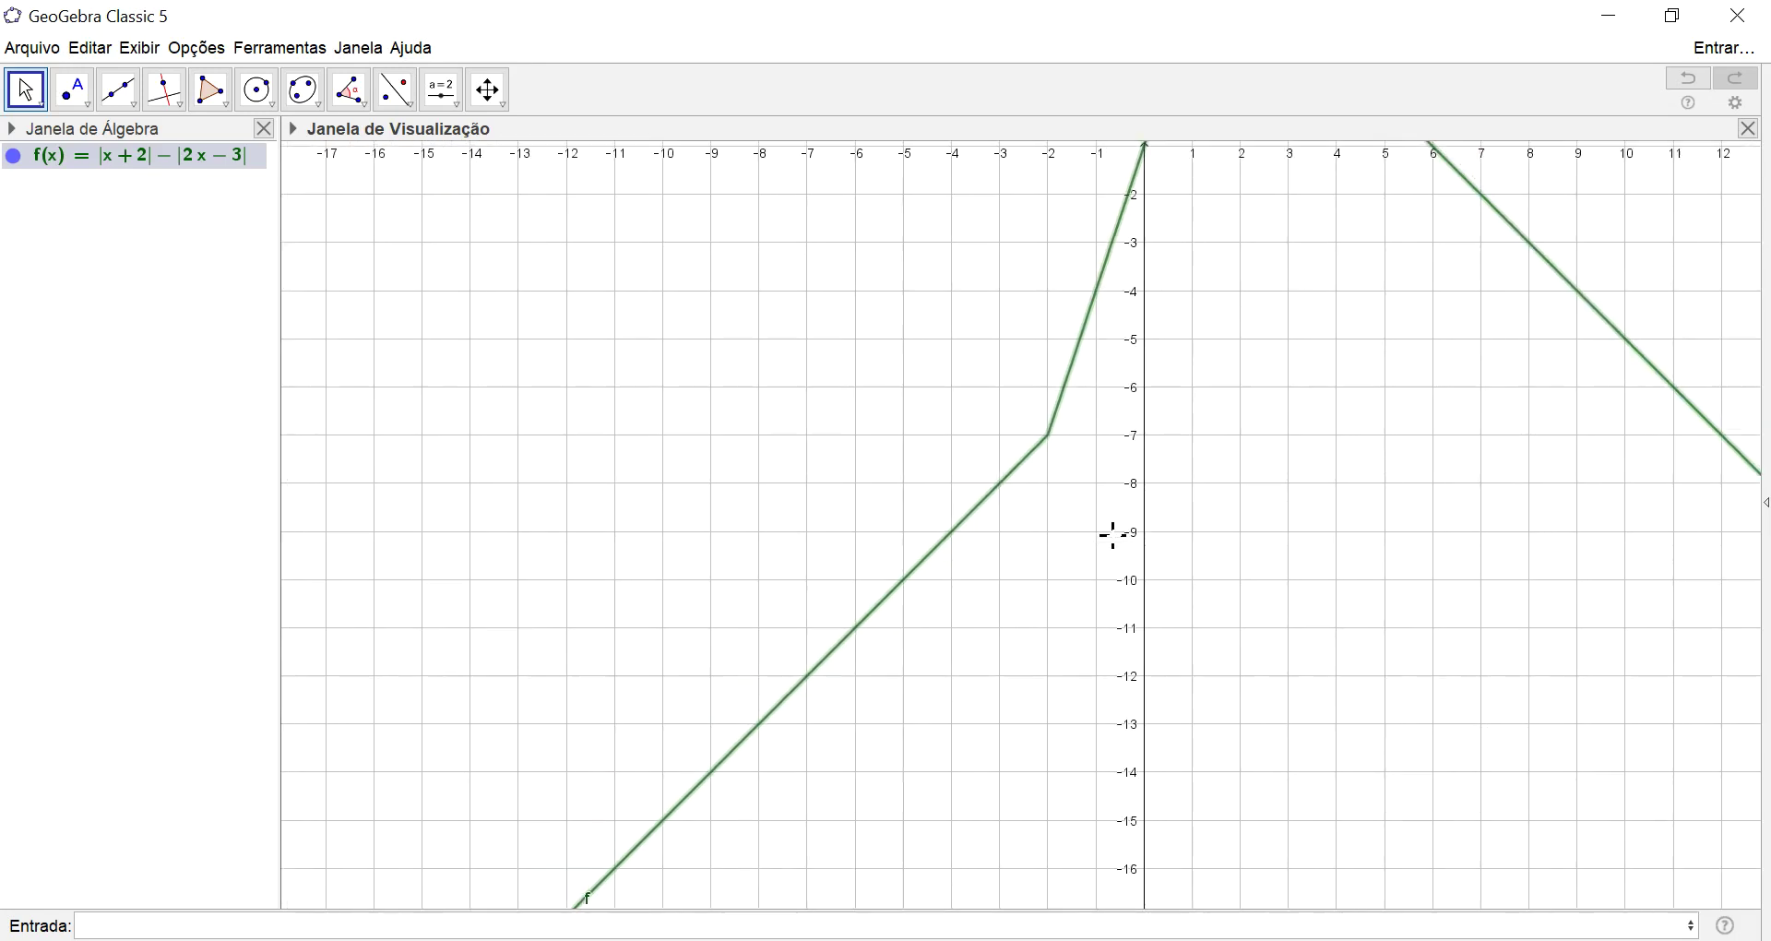
scroll(1112, 535, "down", 5)
left_click_drag(1230, 660, 1259, 934)
scroll(1054, 759, "up", 5)
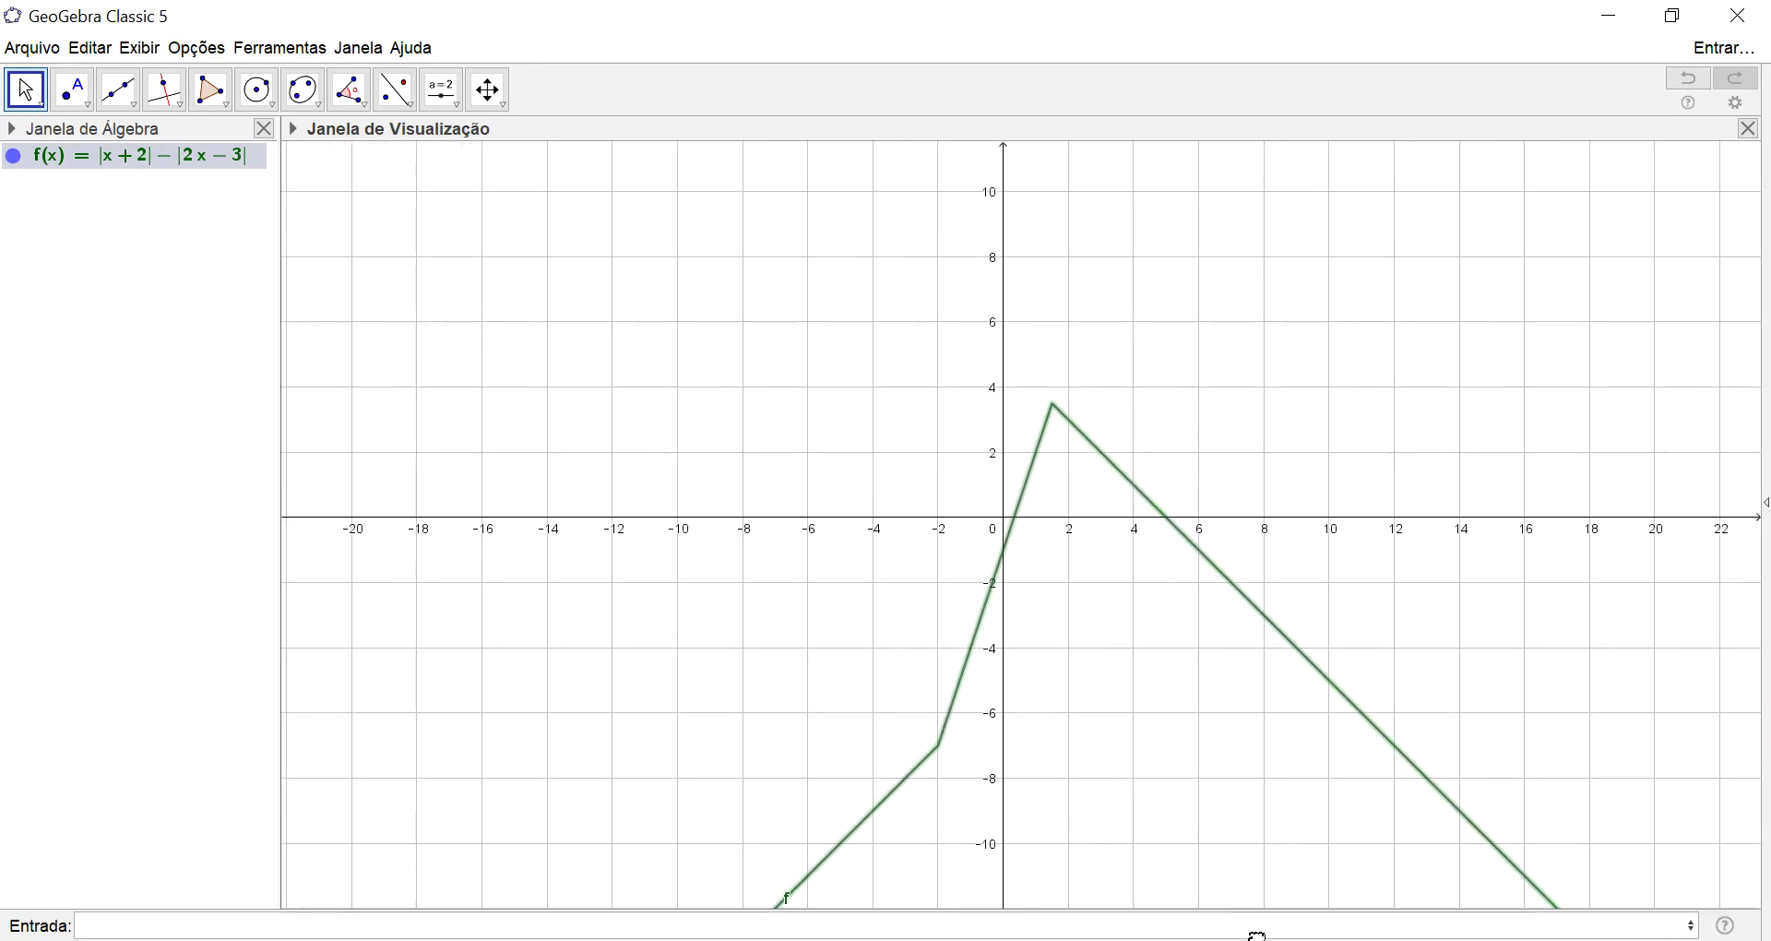
left_click_drag(1264, 771, 1246, 711)
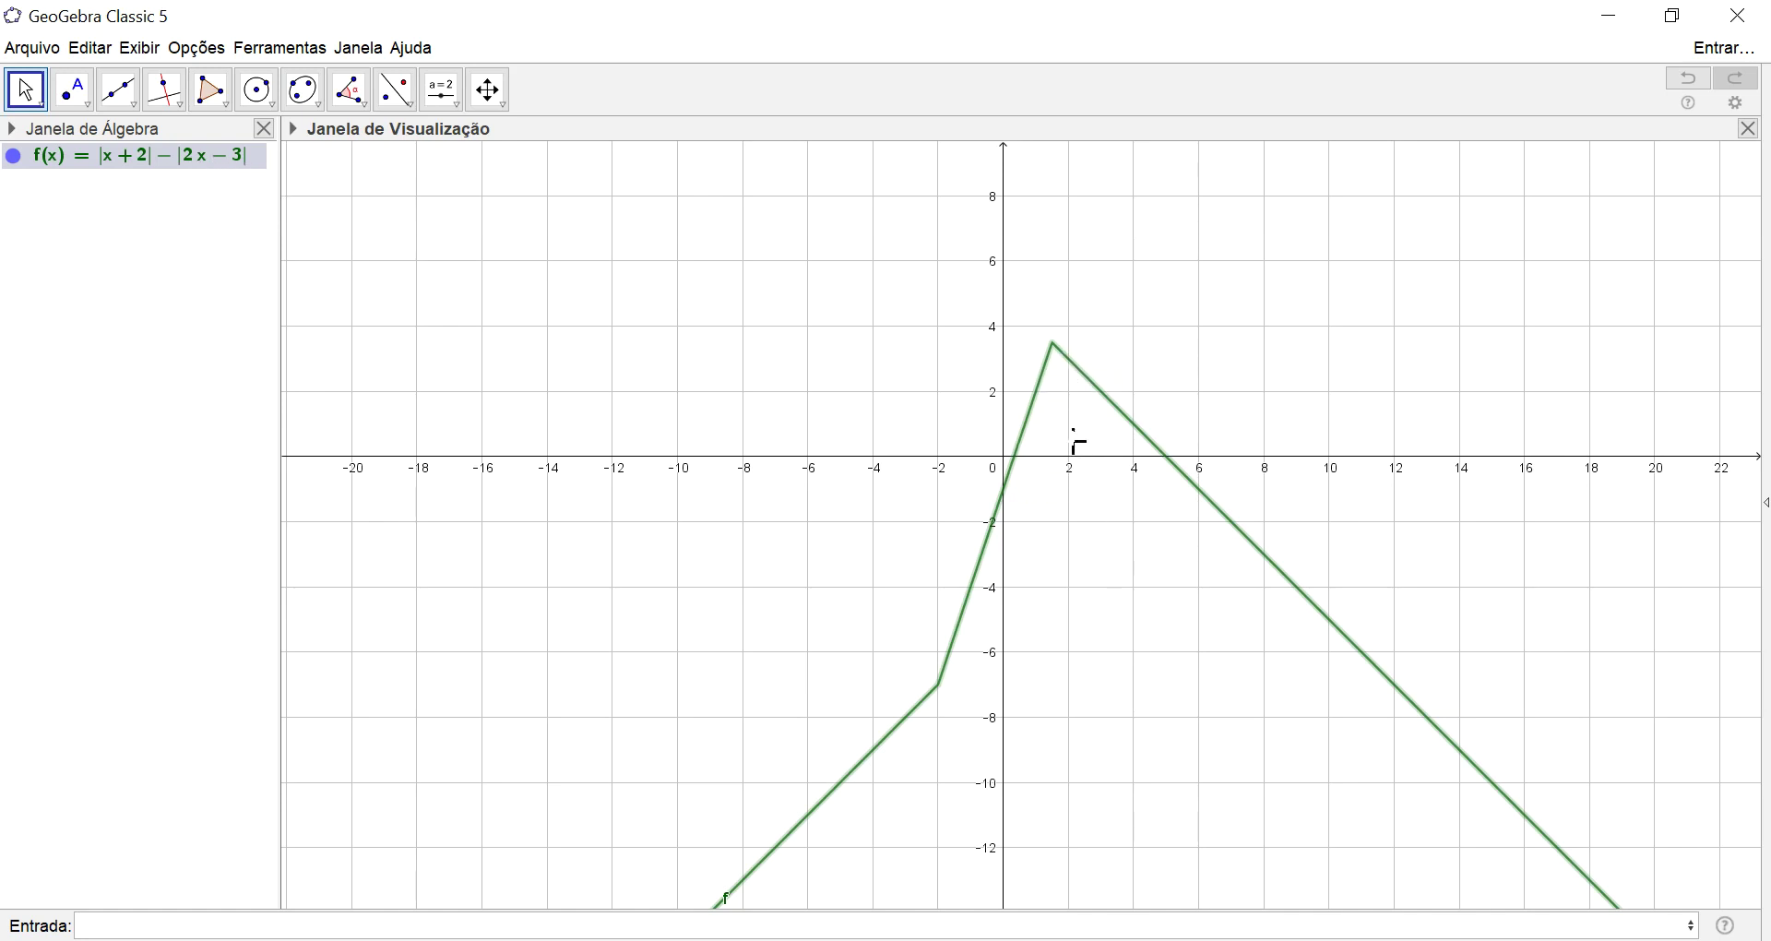
scroll(1075, 443, "up", 5)
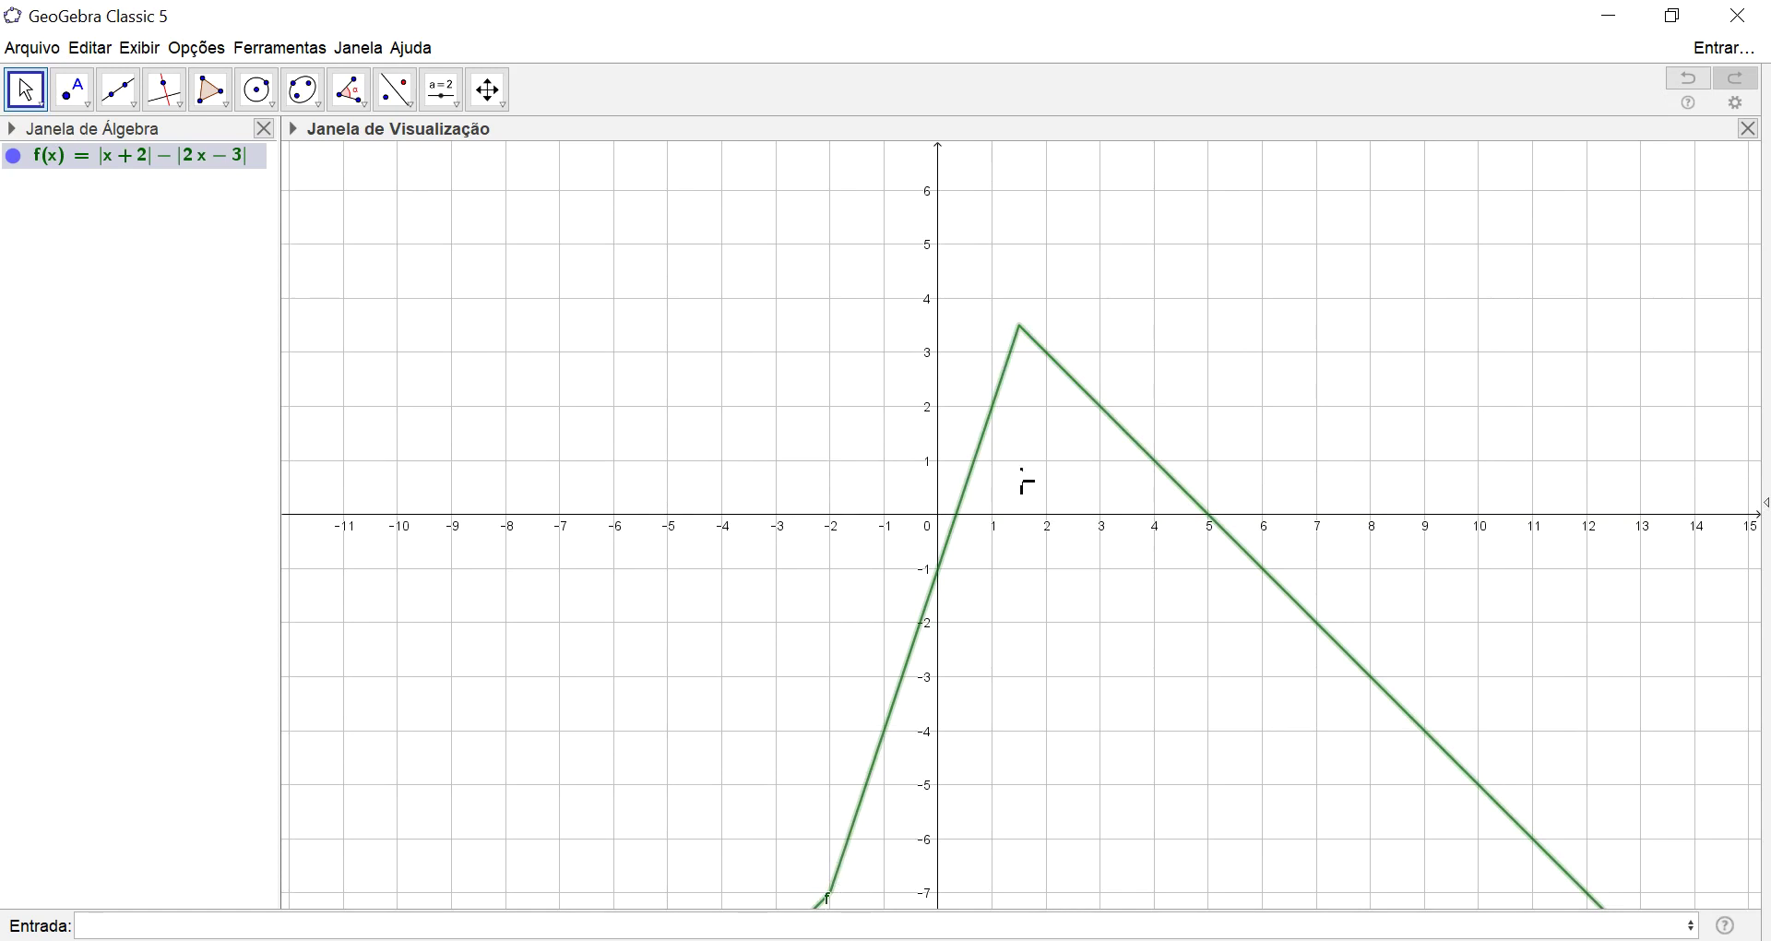
Step: Change the minus between f's two modulus terms to plus, making it abs(x + 2) + abs(2x - 3), and view its graph
double_click(168, 159)
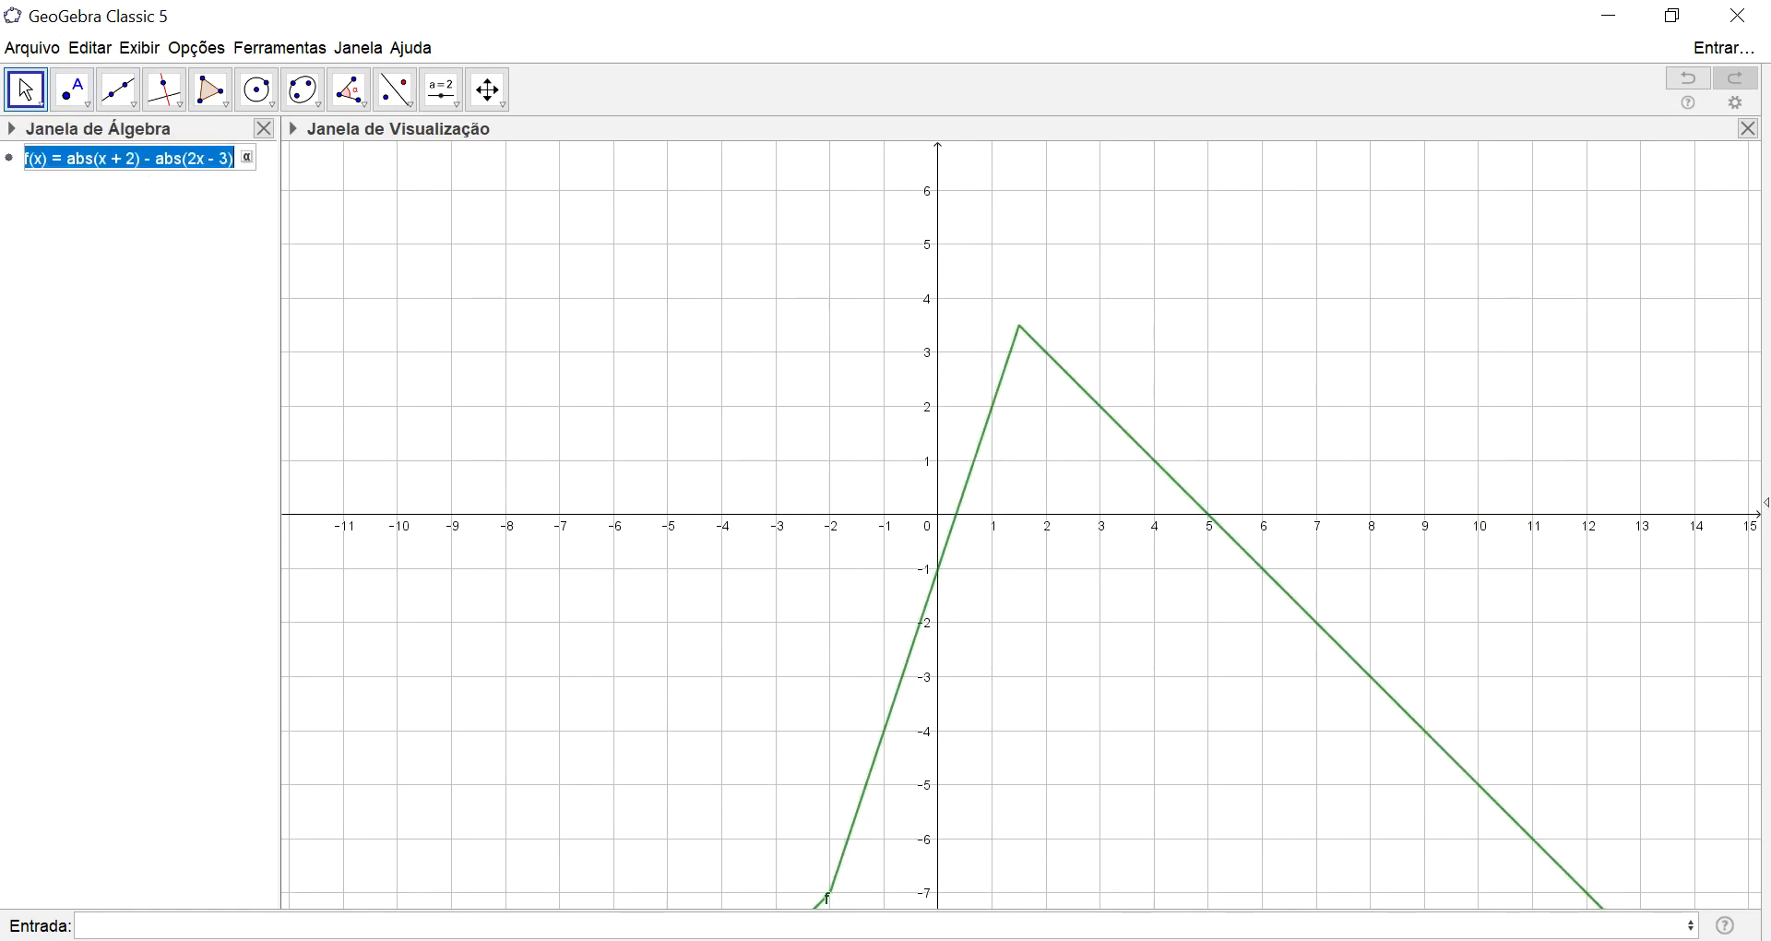
left_click(168, 158)
type("+")
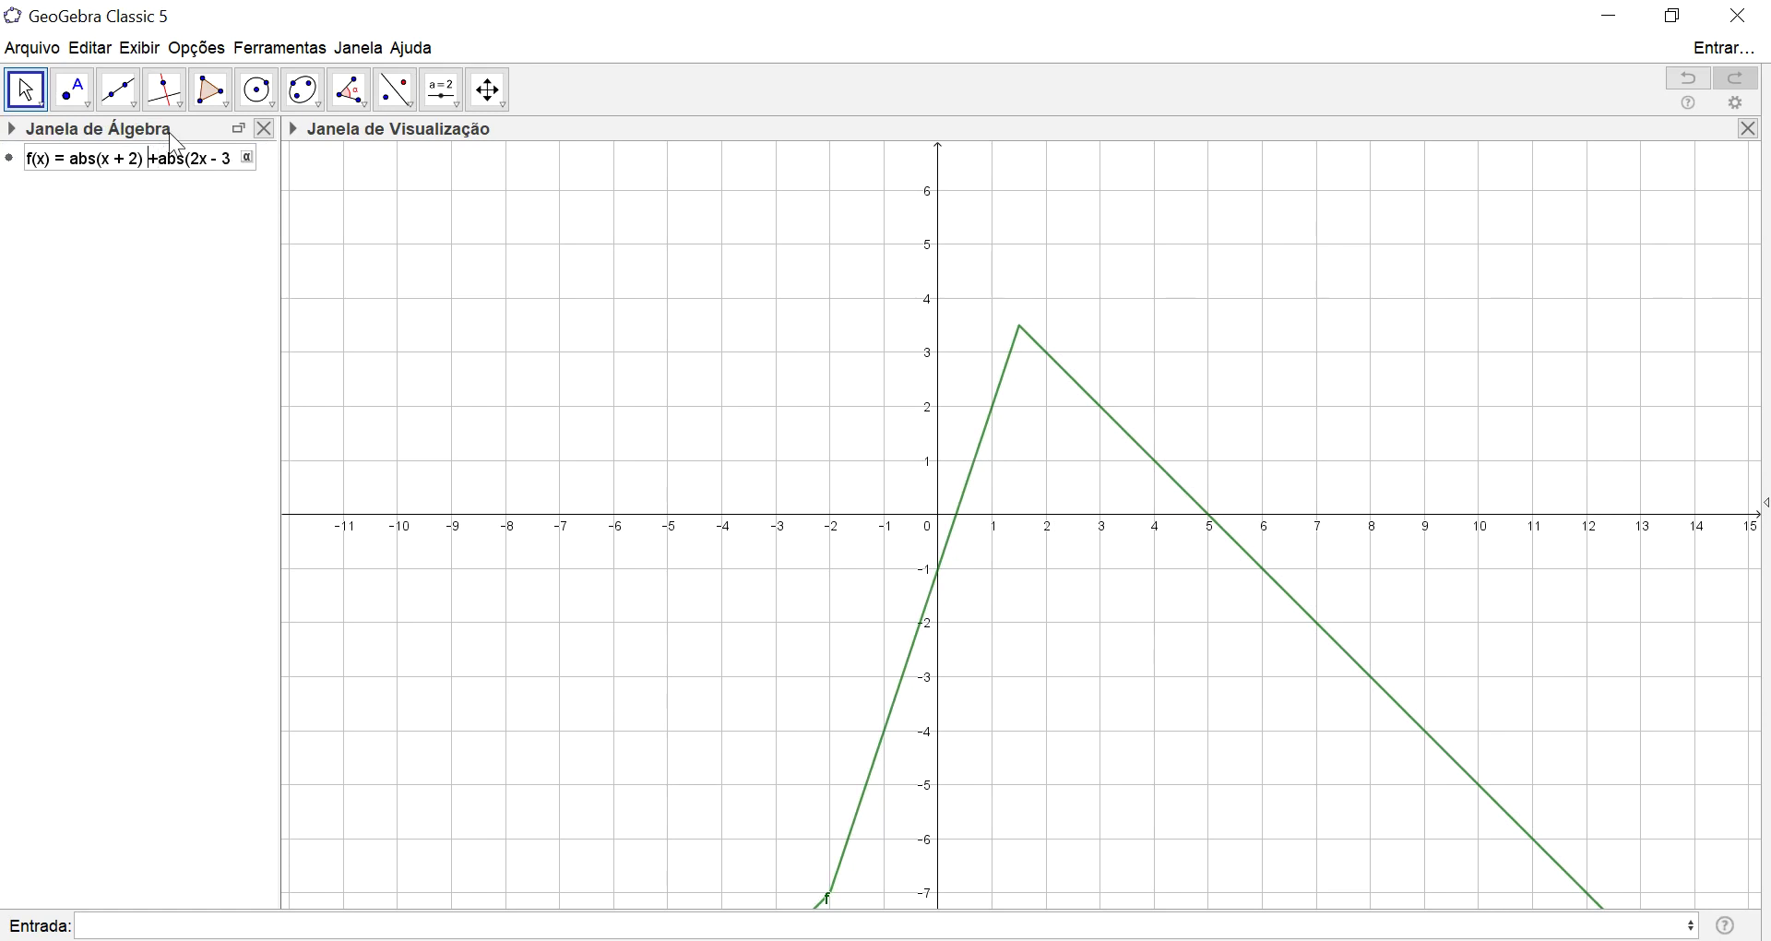
key("Return")
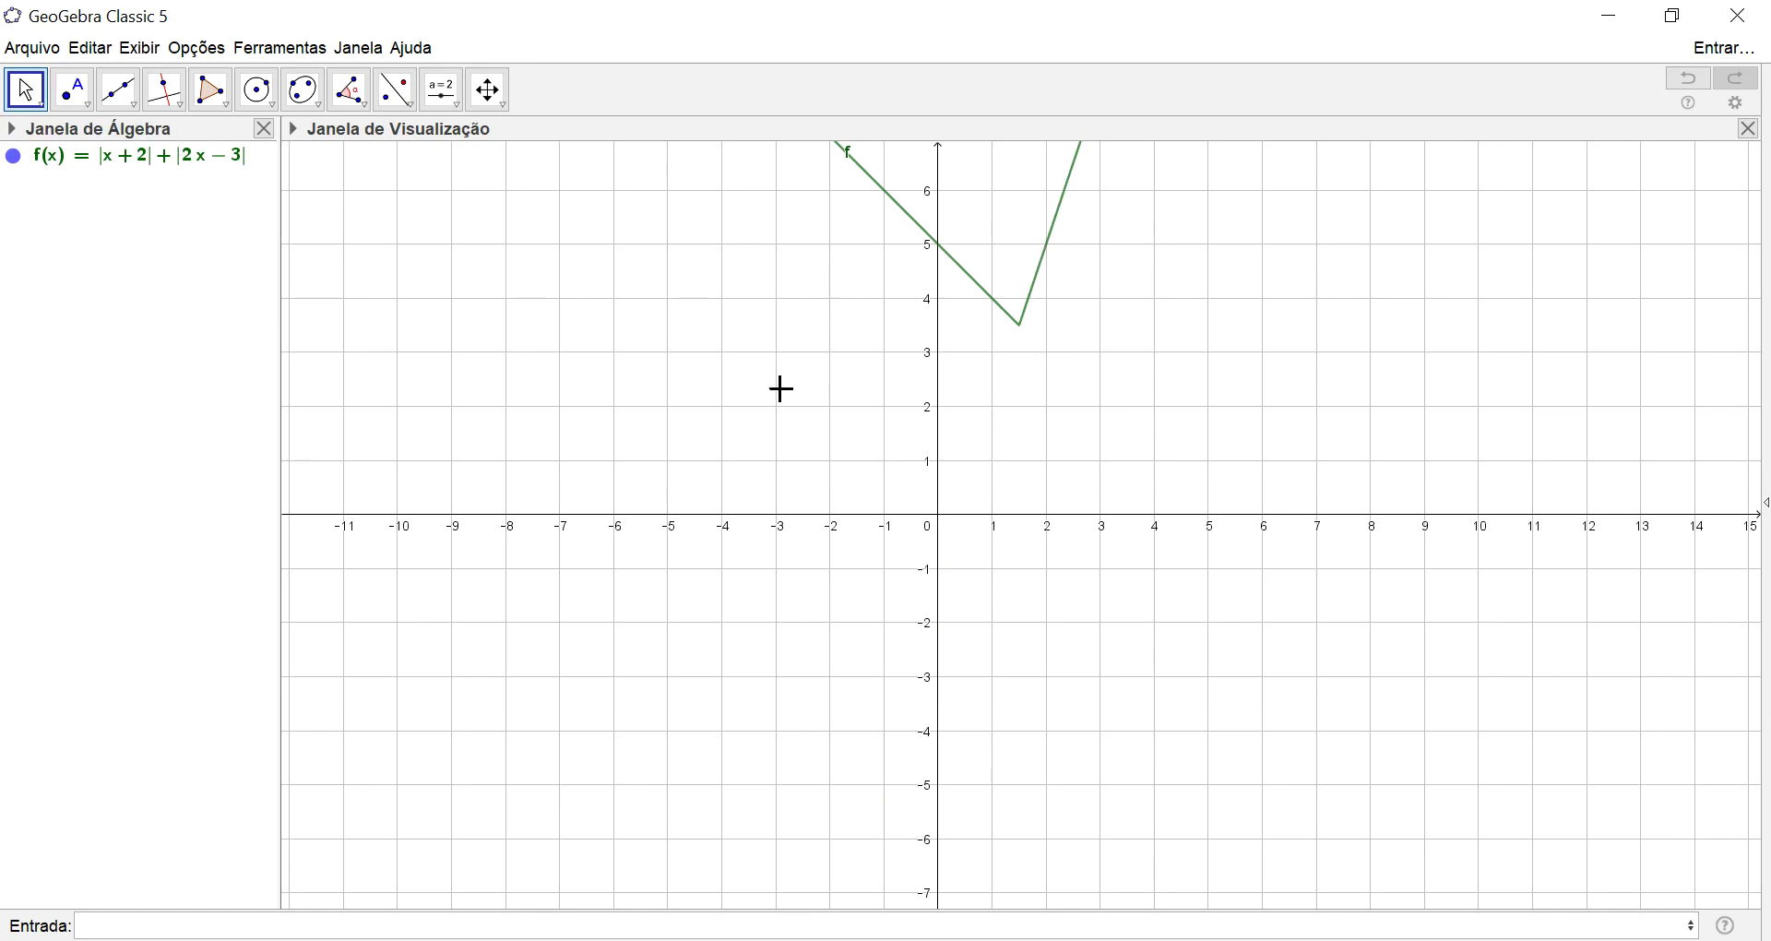
left_click_drag(781, 388, 1022, 594)
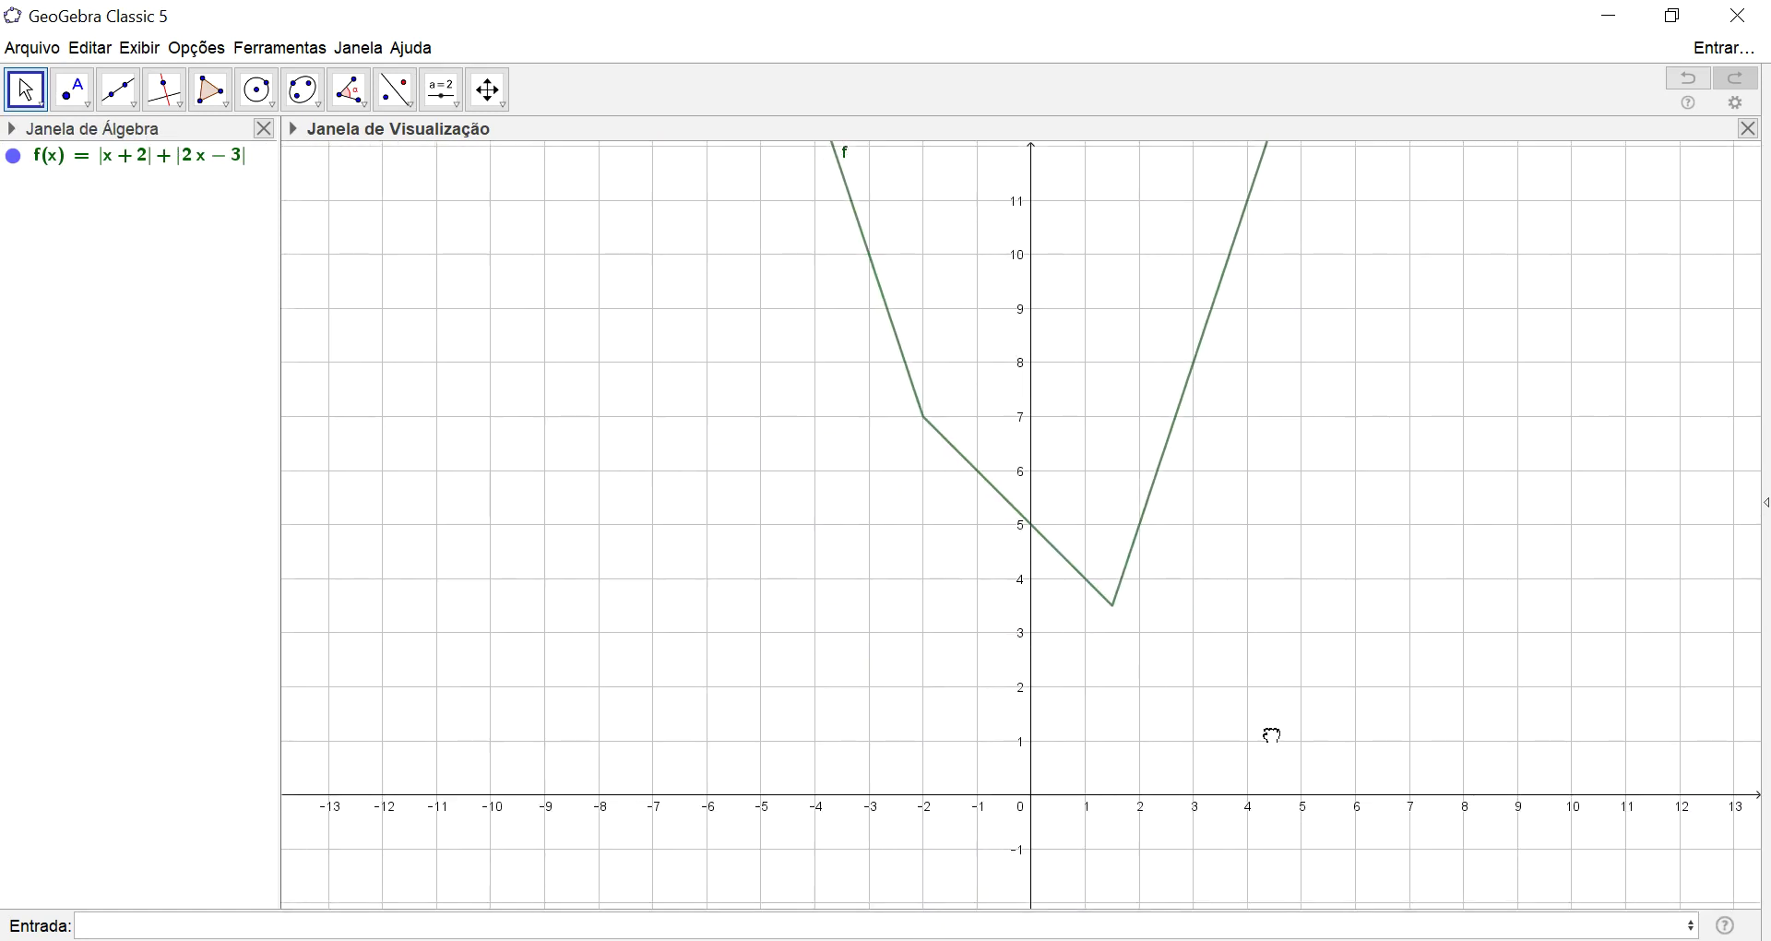
left_click_drag(1272, 735, 1237, 632)
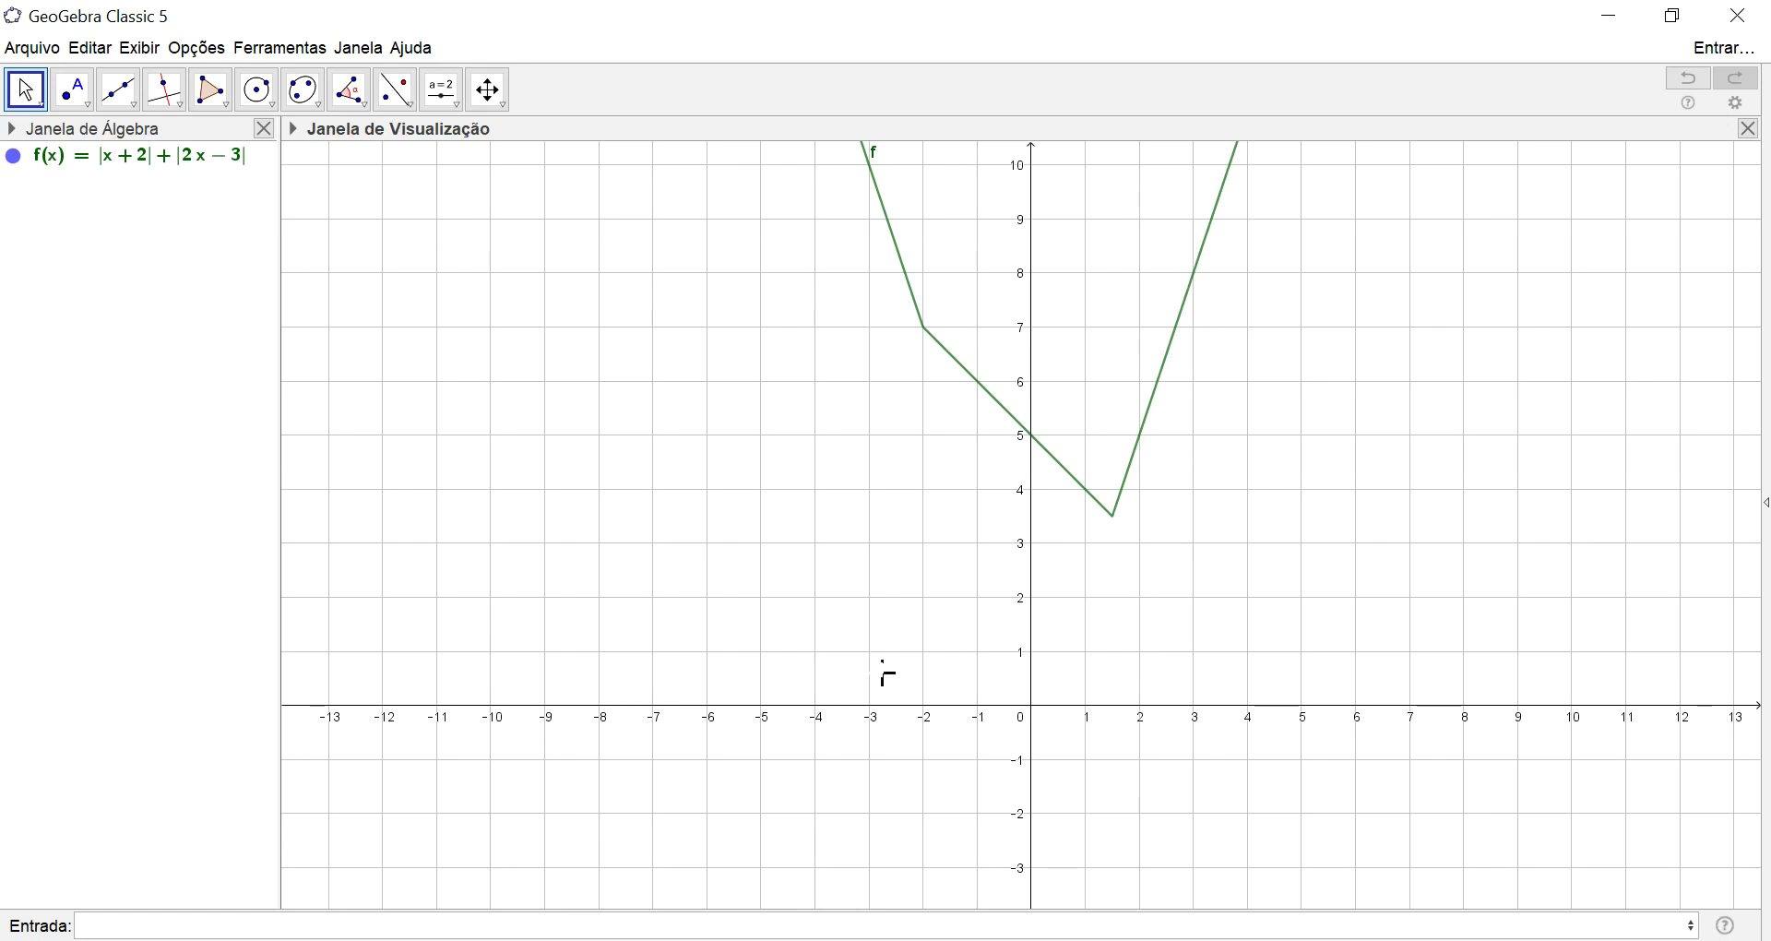
Step: Delete the modulus-sum function f and define a new exponential function f(x)=e^x-2
left_click(111, 162)
key("Delete")
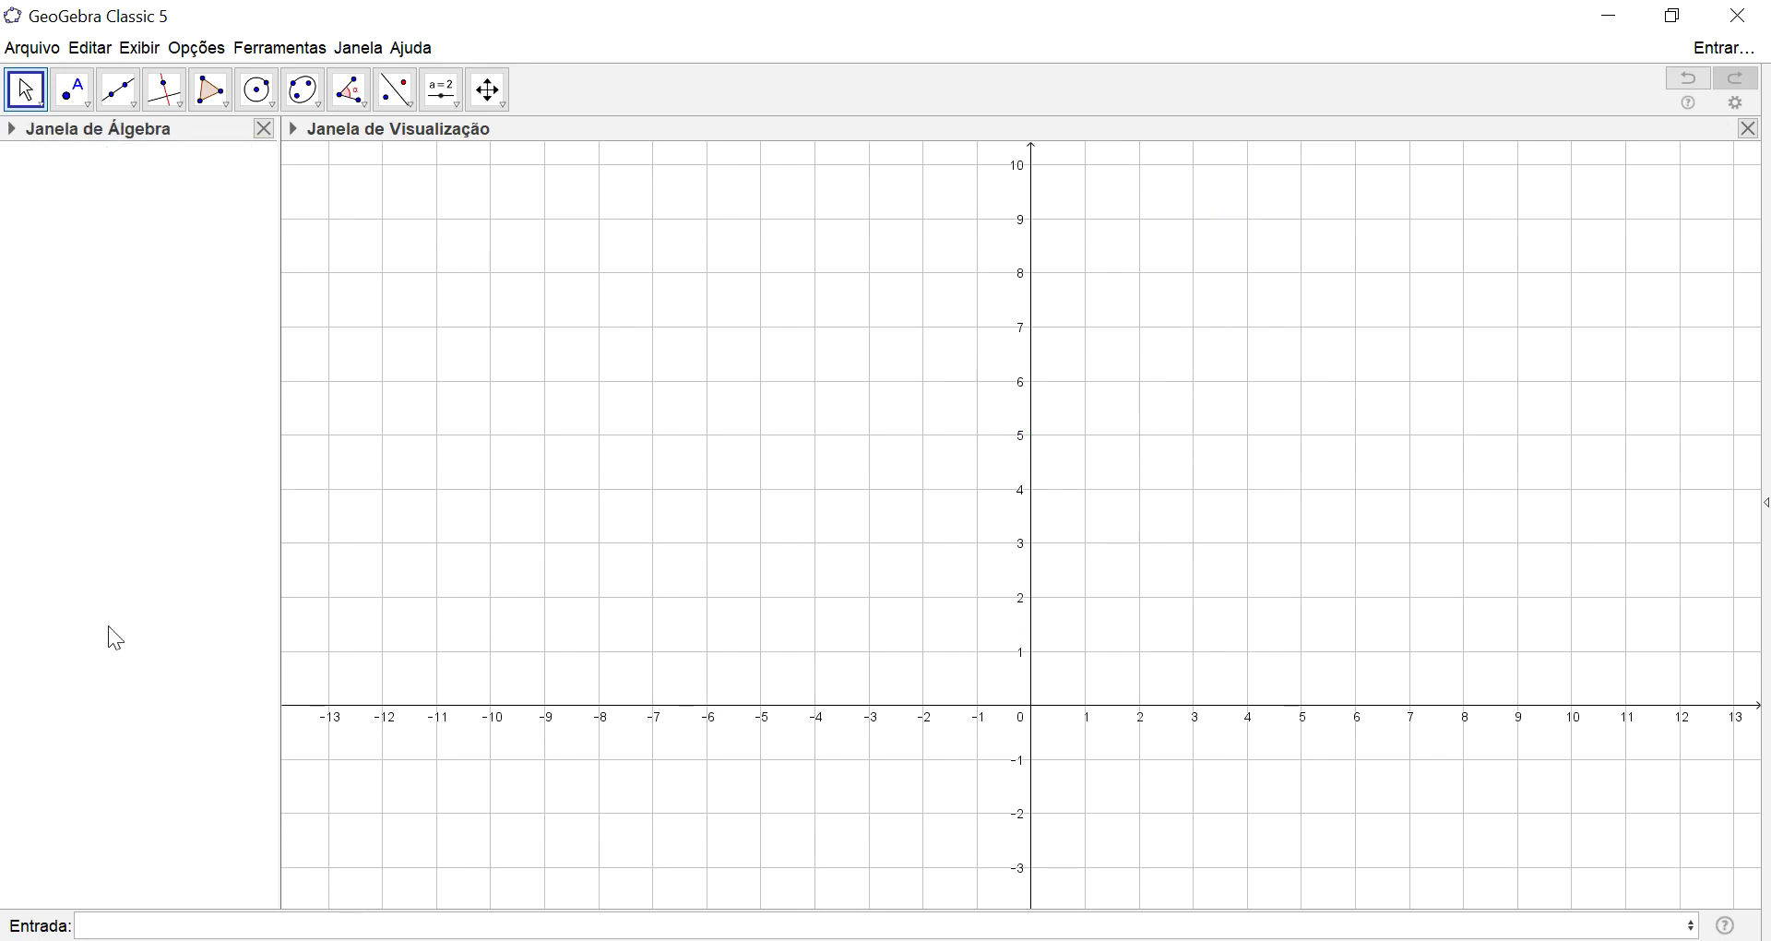
left_click(121, 924)
type("f(x)=")
type("e")
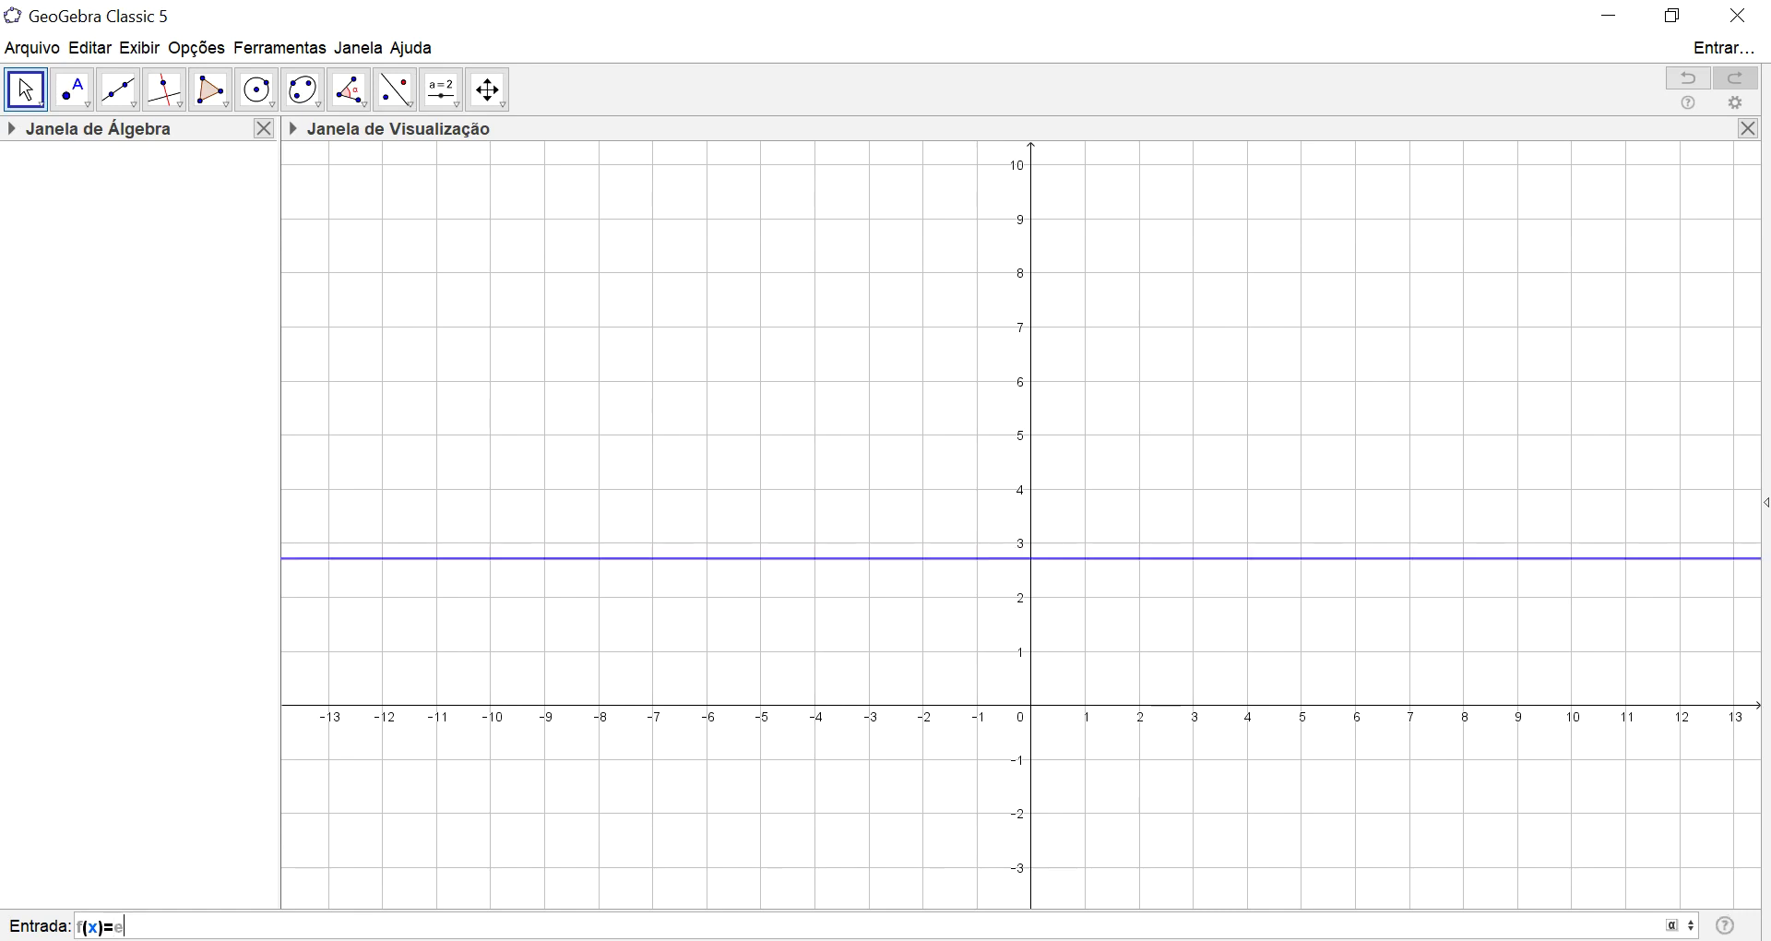
type("^x")
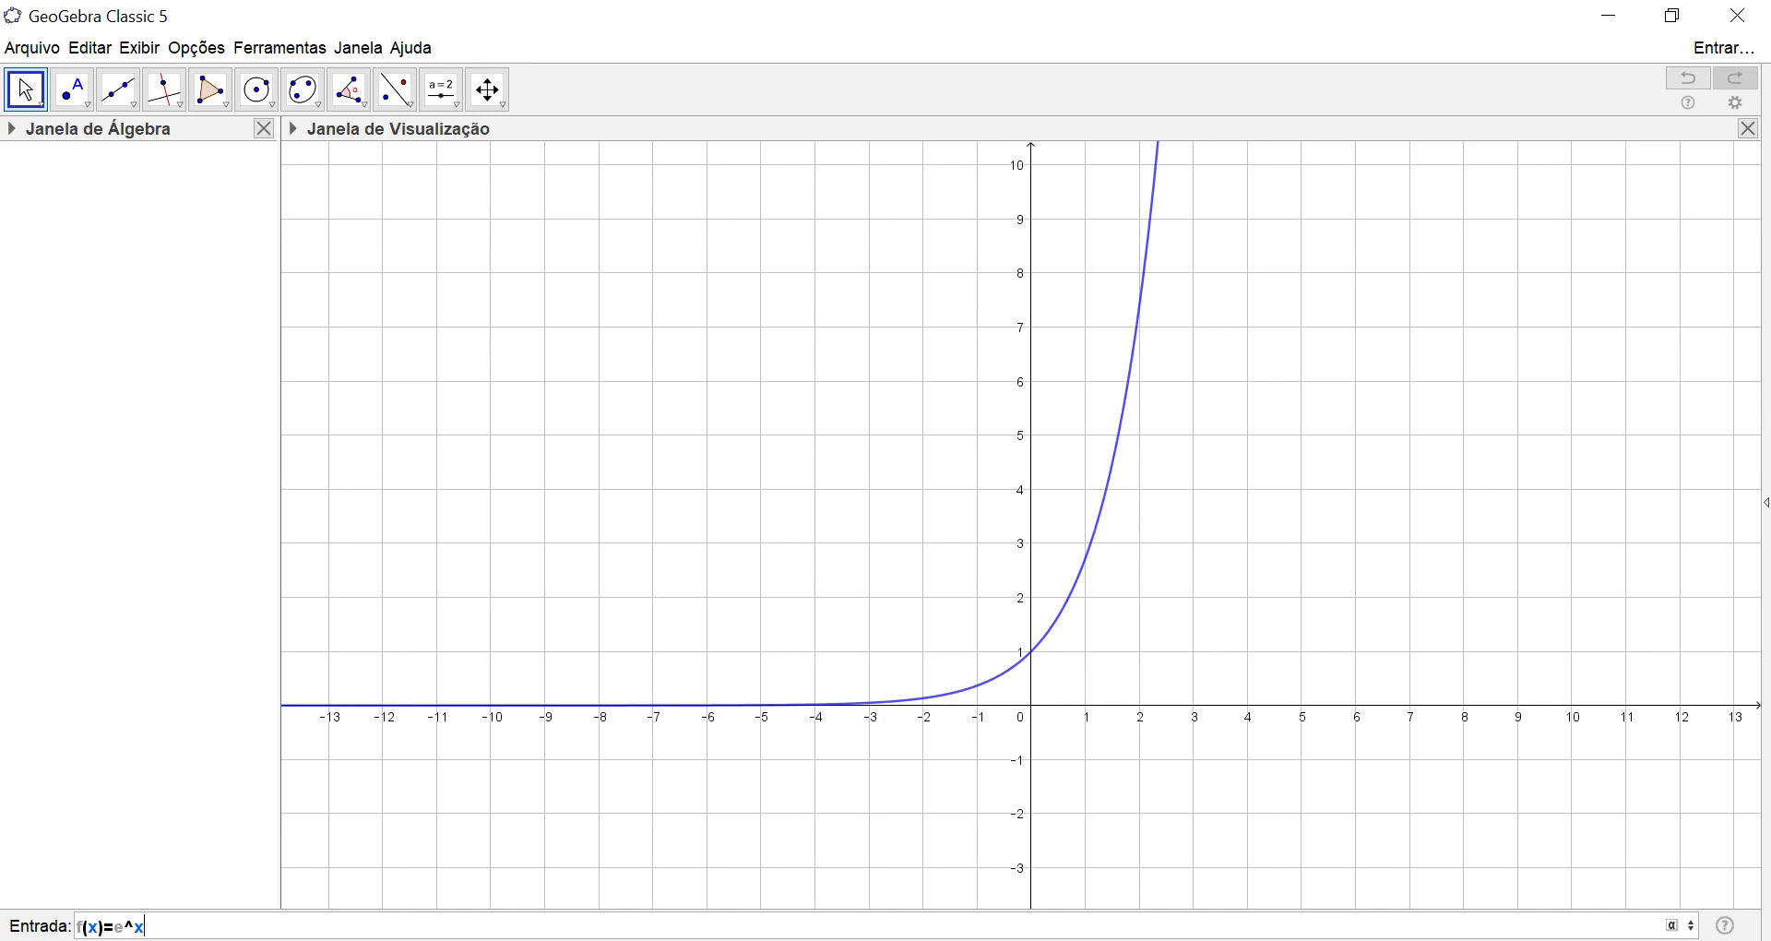
type("-2")
key("Return")
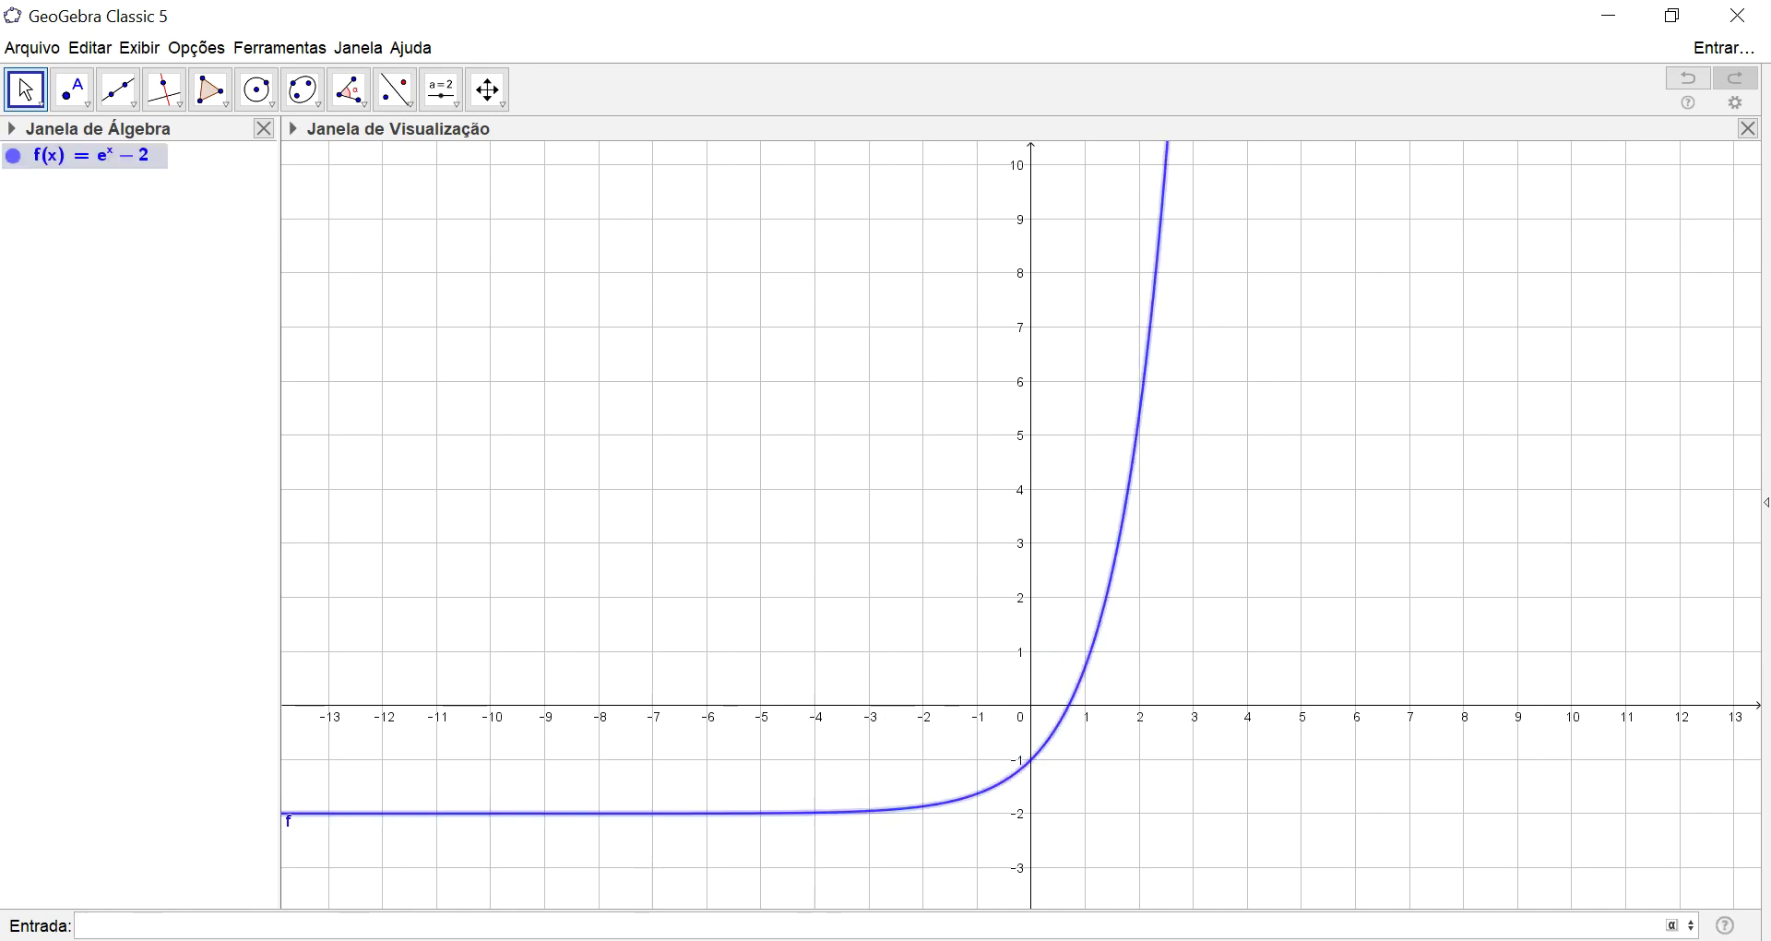
Step: Define g(x)=abs(f(x)) as the modulus of the exponential function, and hide f so only g is displayed
left_click_drag(1182, 770, 1014, 479)
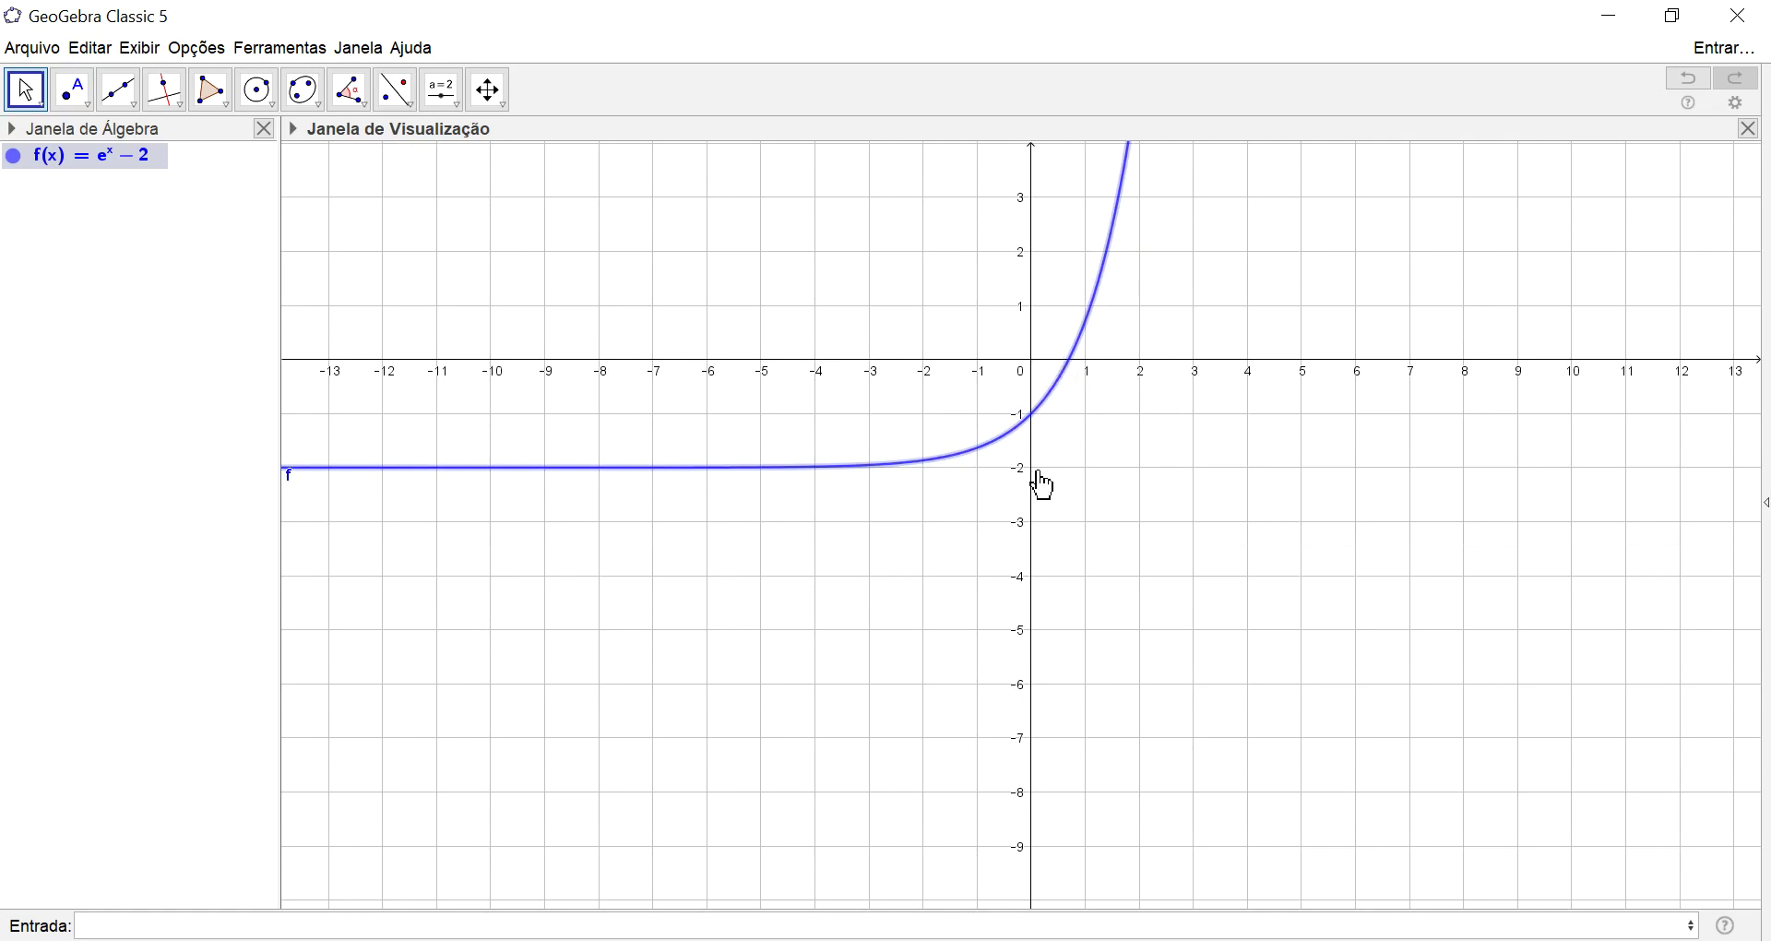
left_click_drag(1144, 623, 1202, 802)
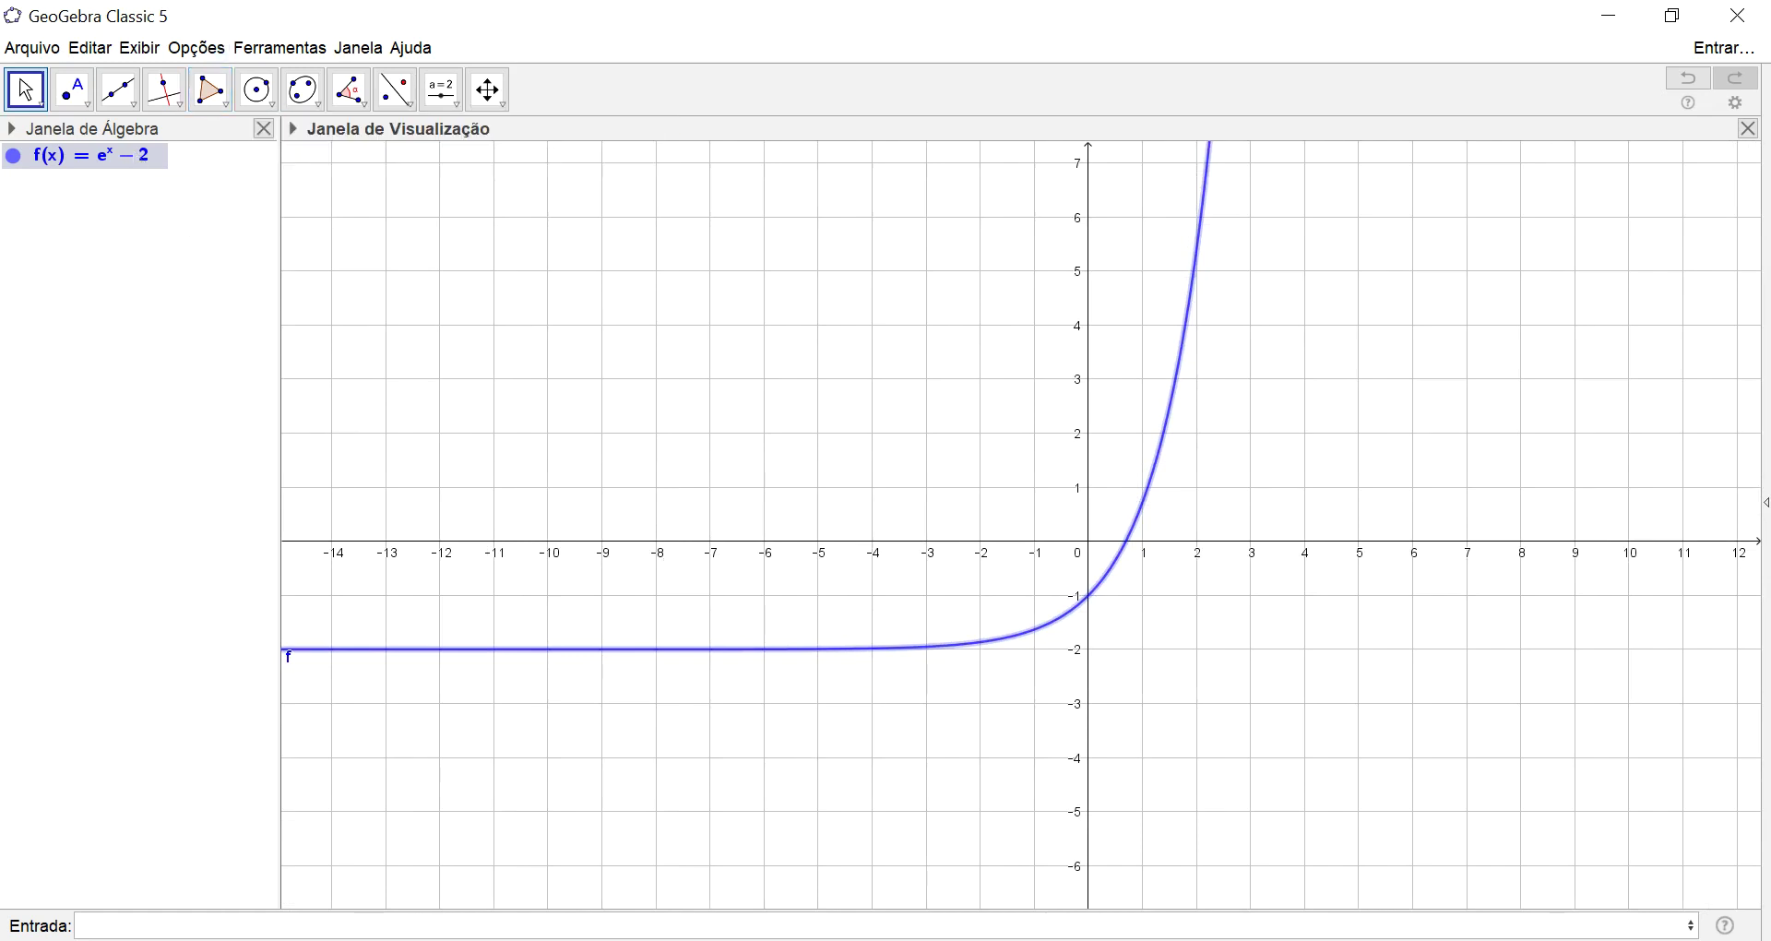
type("g(x)=abs")
key("Return")
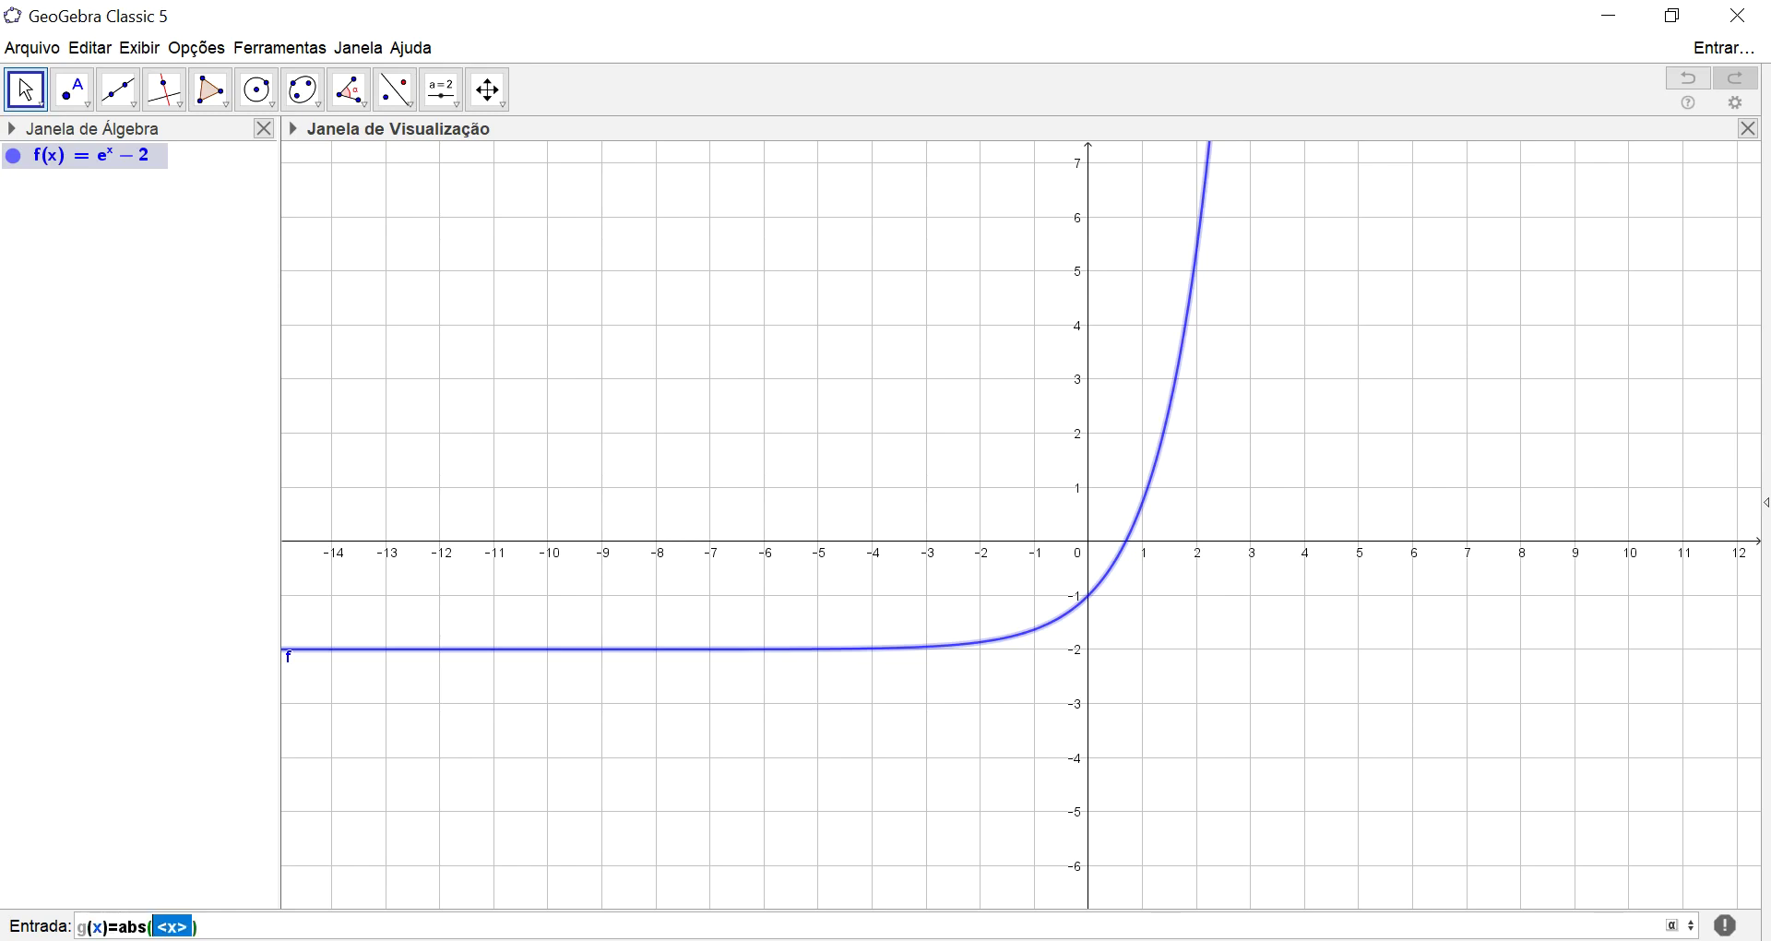
type("f(x)")
key("Return")
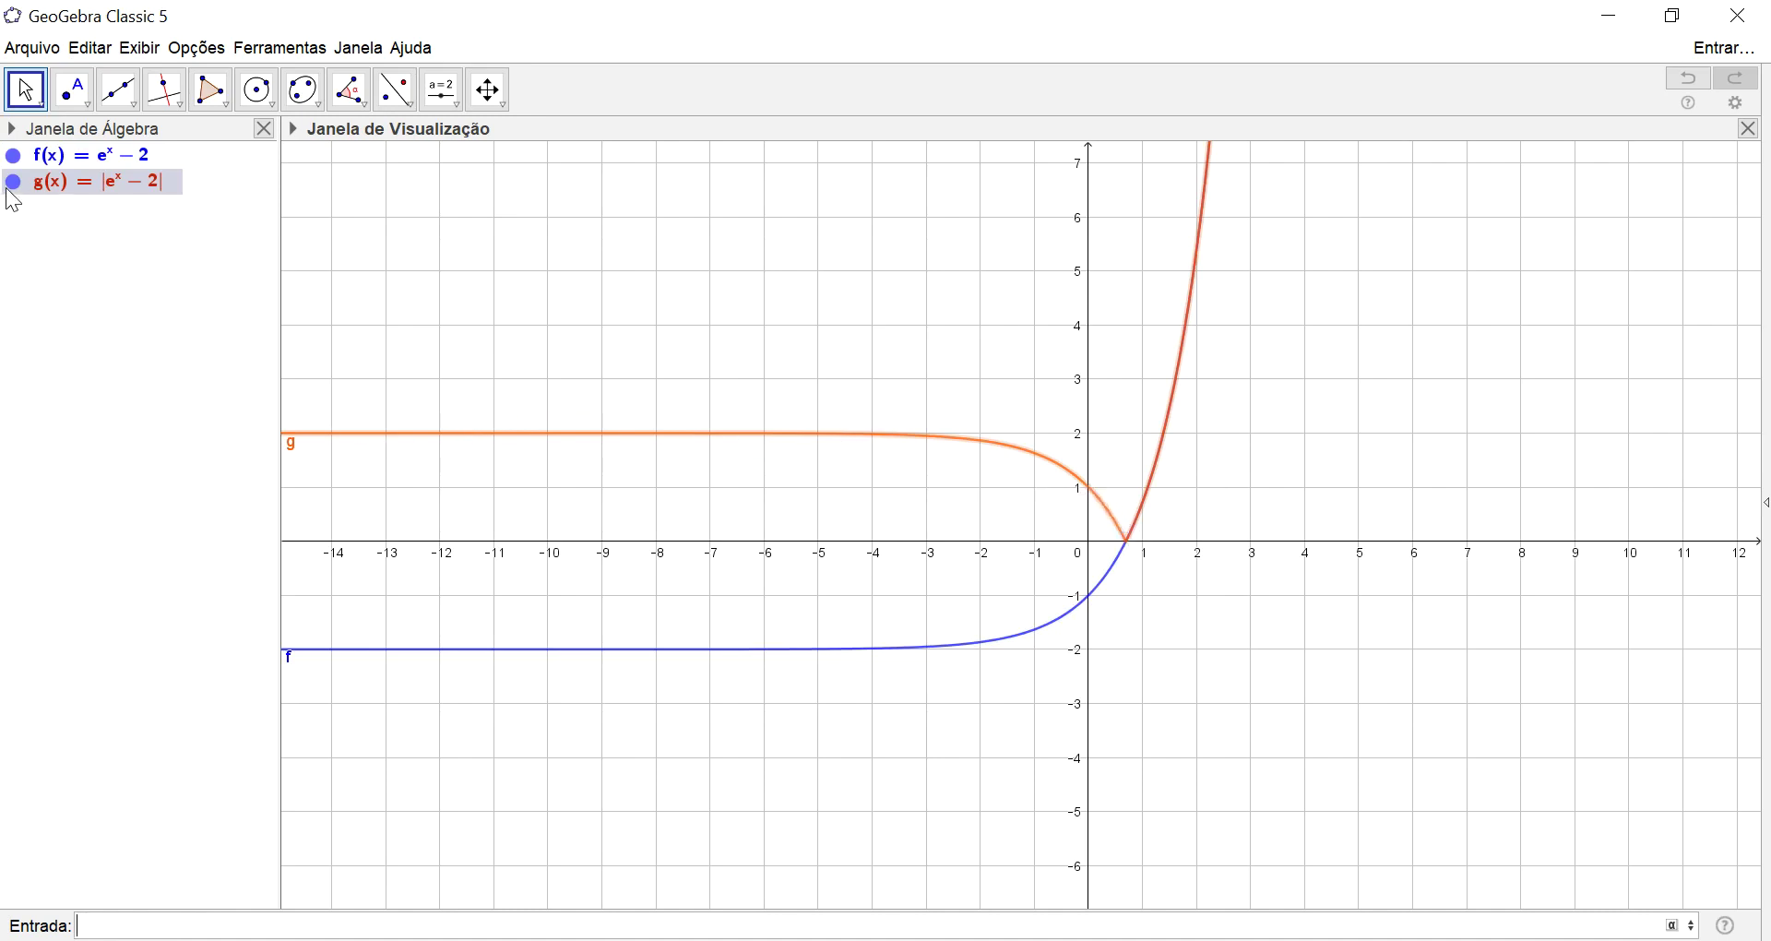
left_click(13, 155)
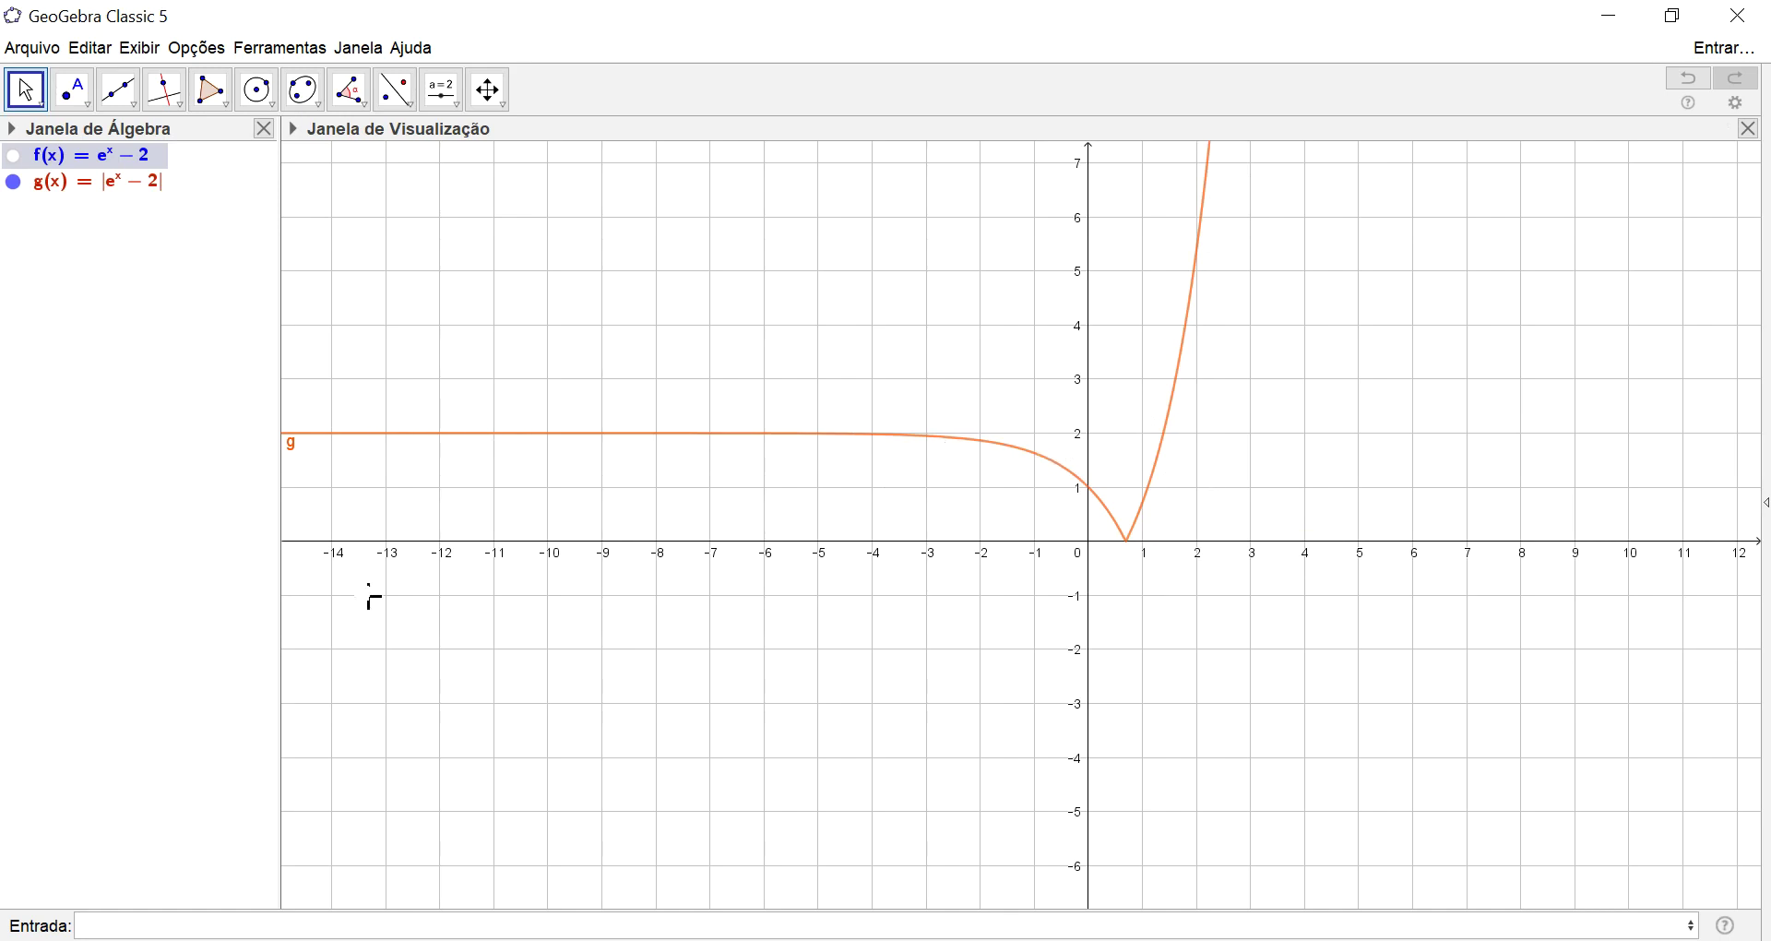
Step: Redefine g as abs(f(x)) - 3 to shift its graph, and restore the definition to abs(f(x))
double_click(137, 181)
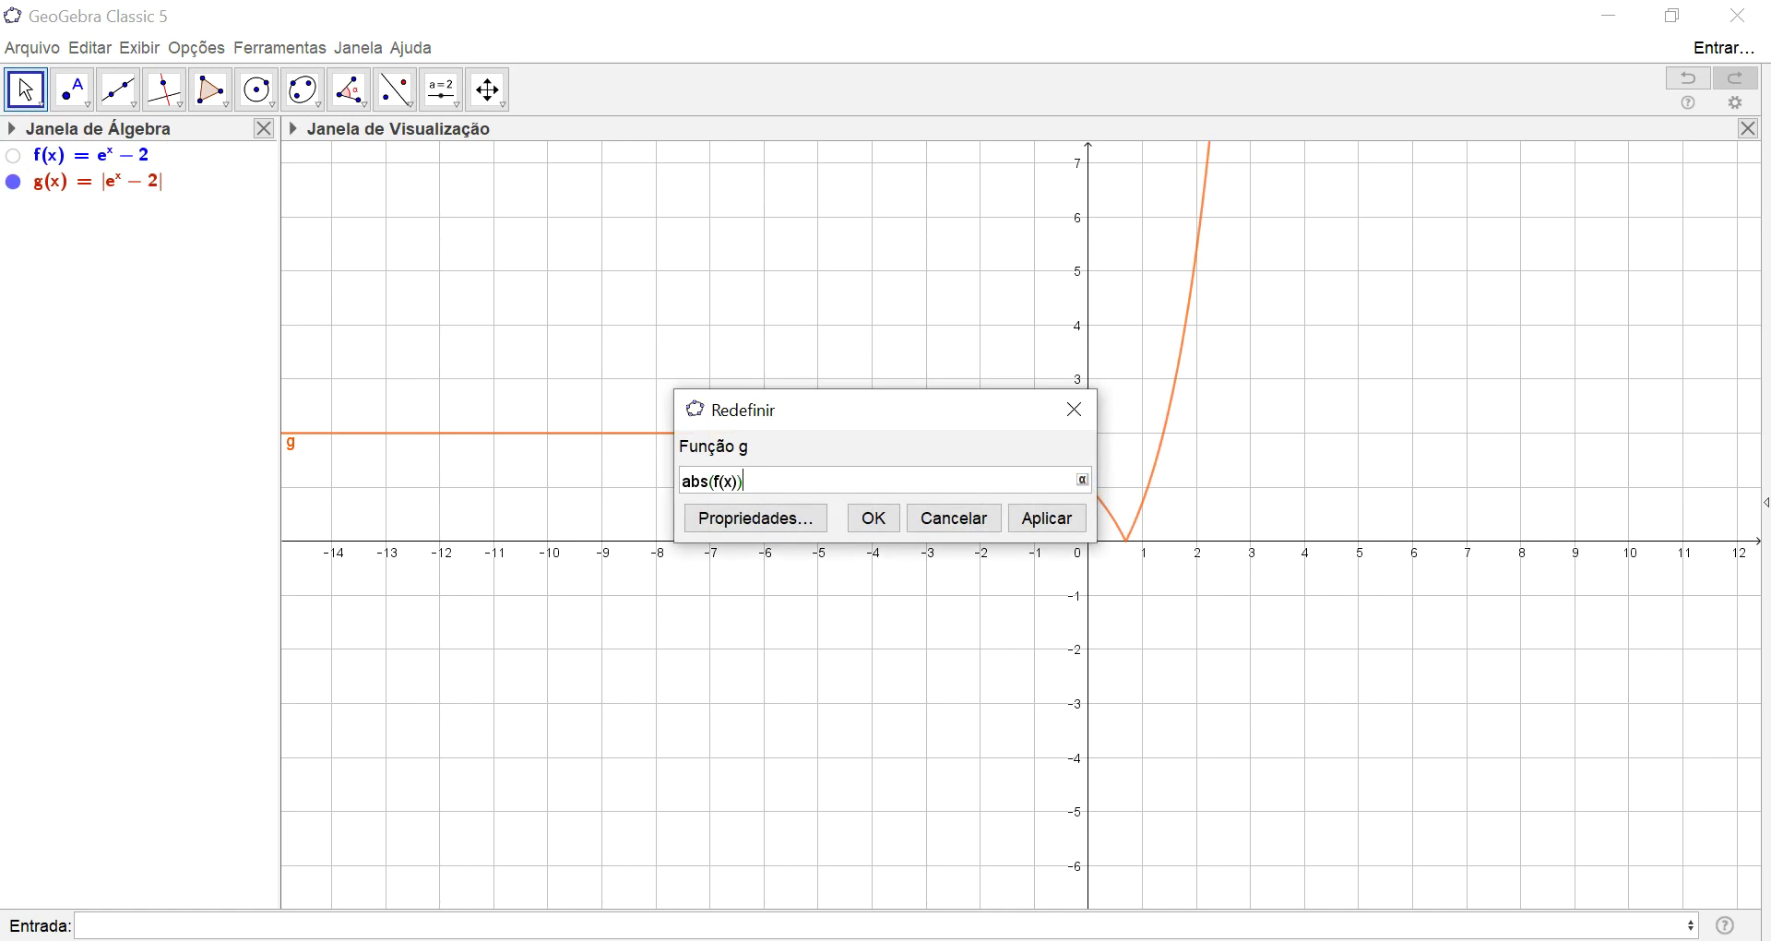
key("Return")
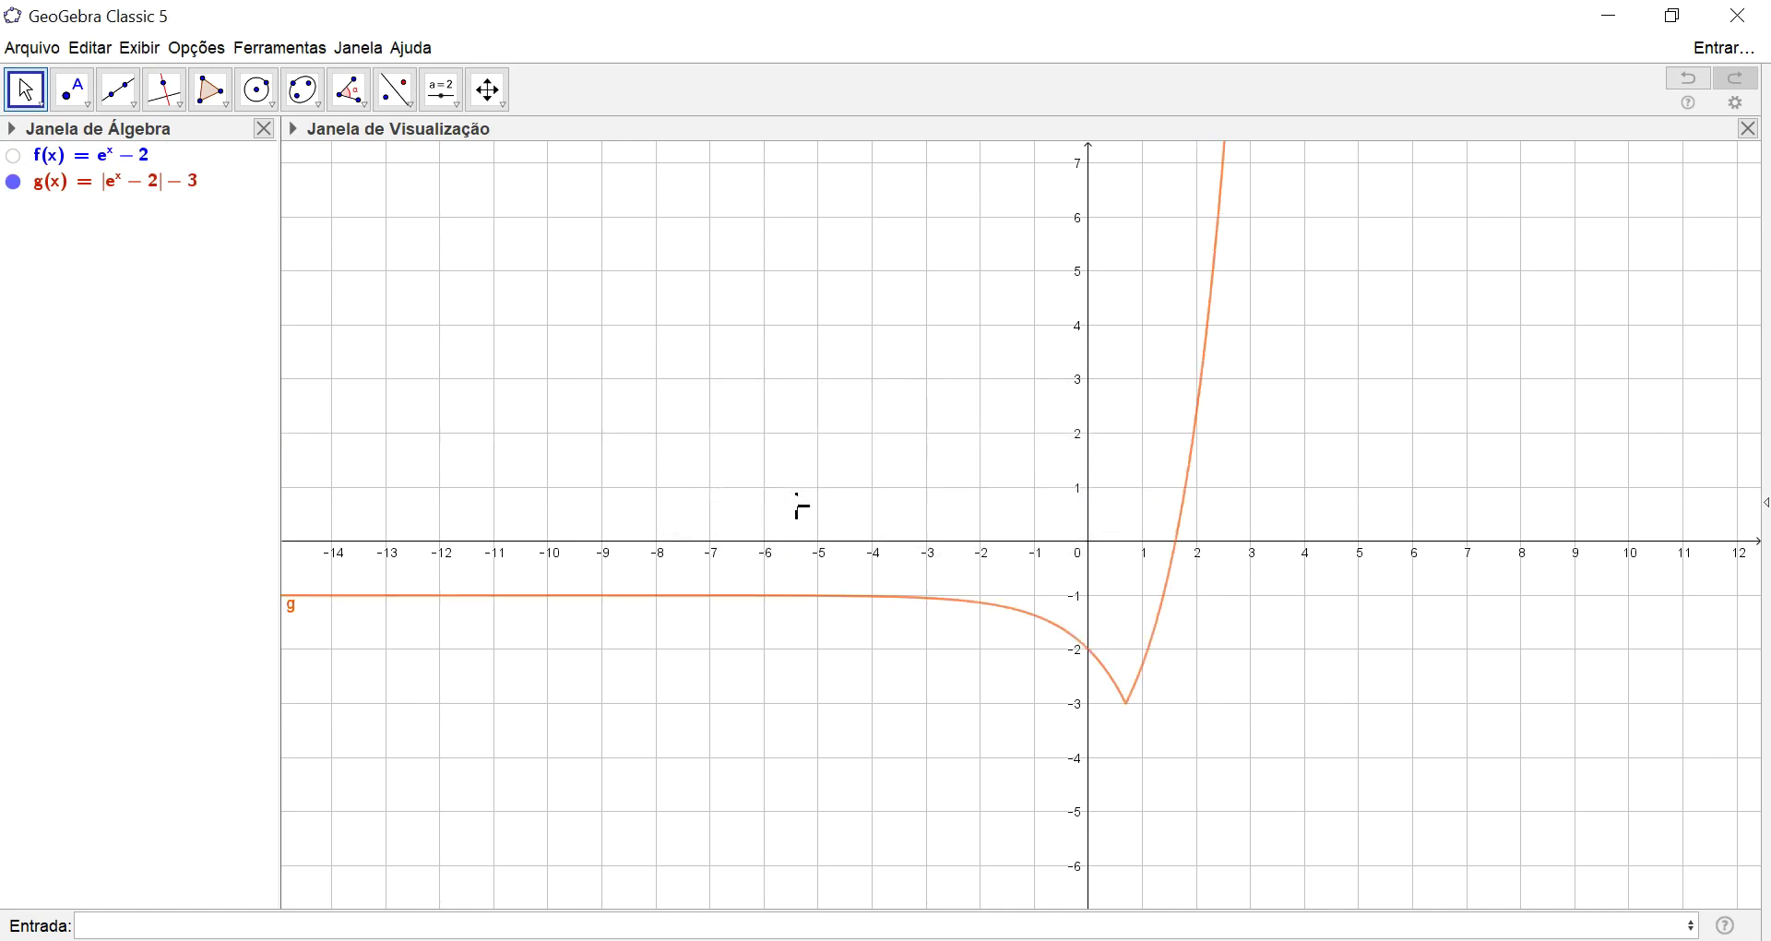
double_click(184, 185)
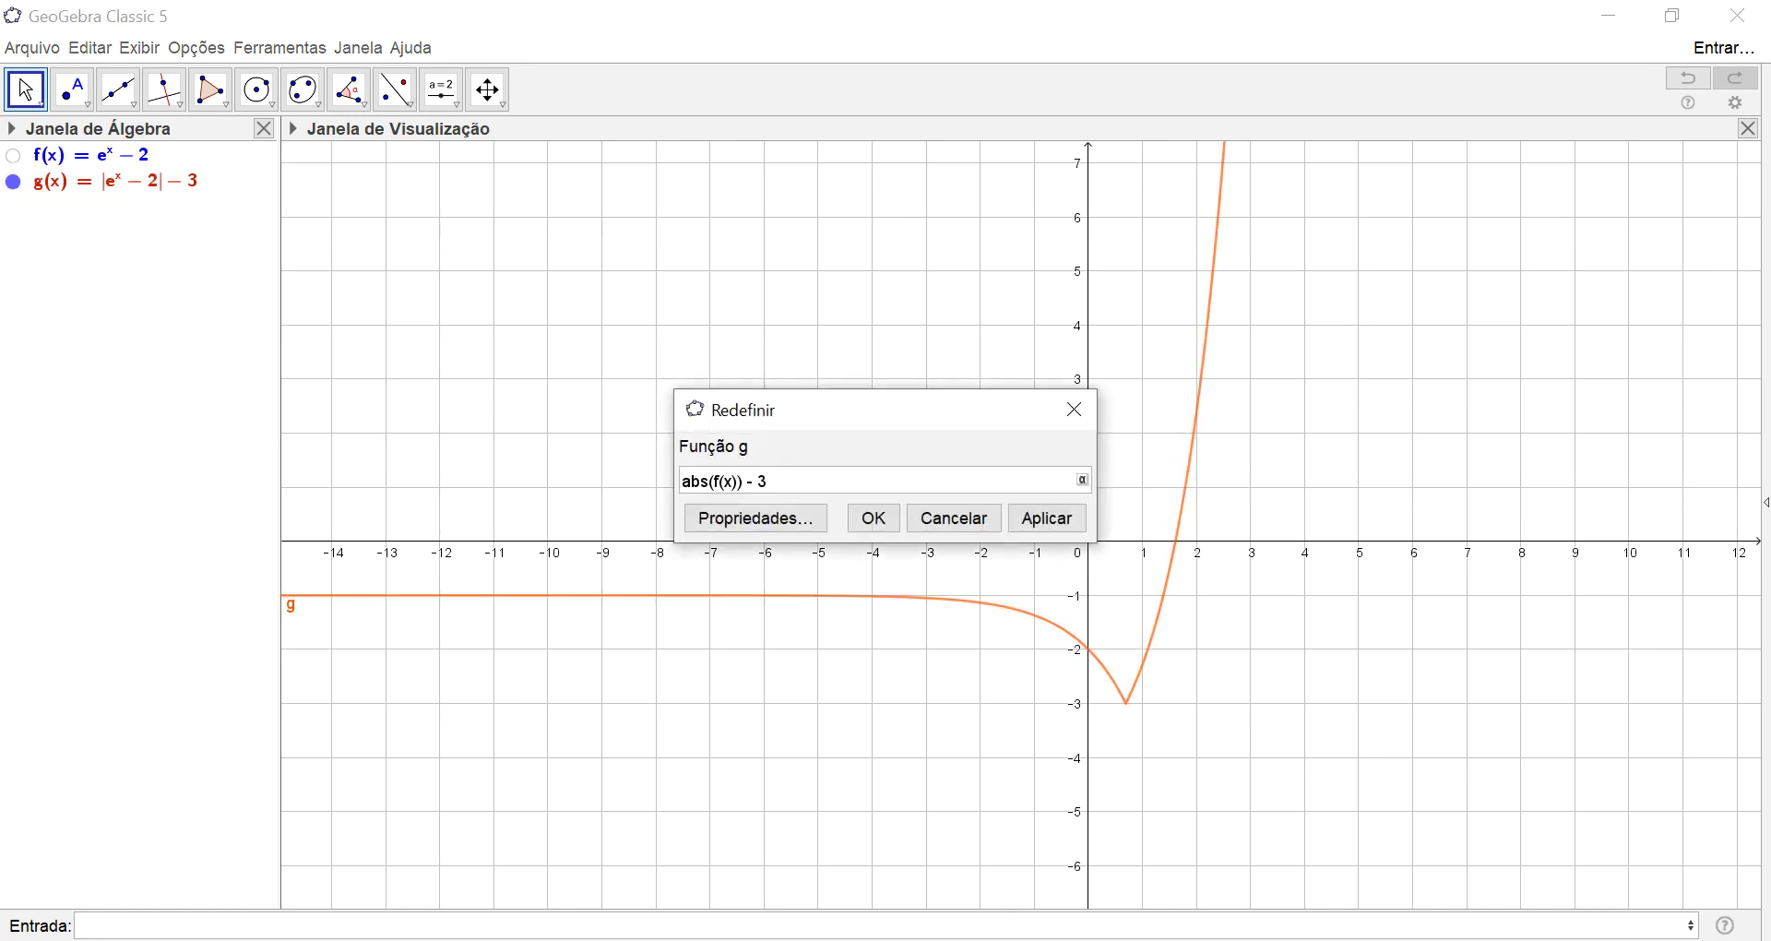
key("Return")
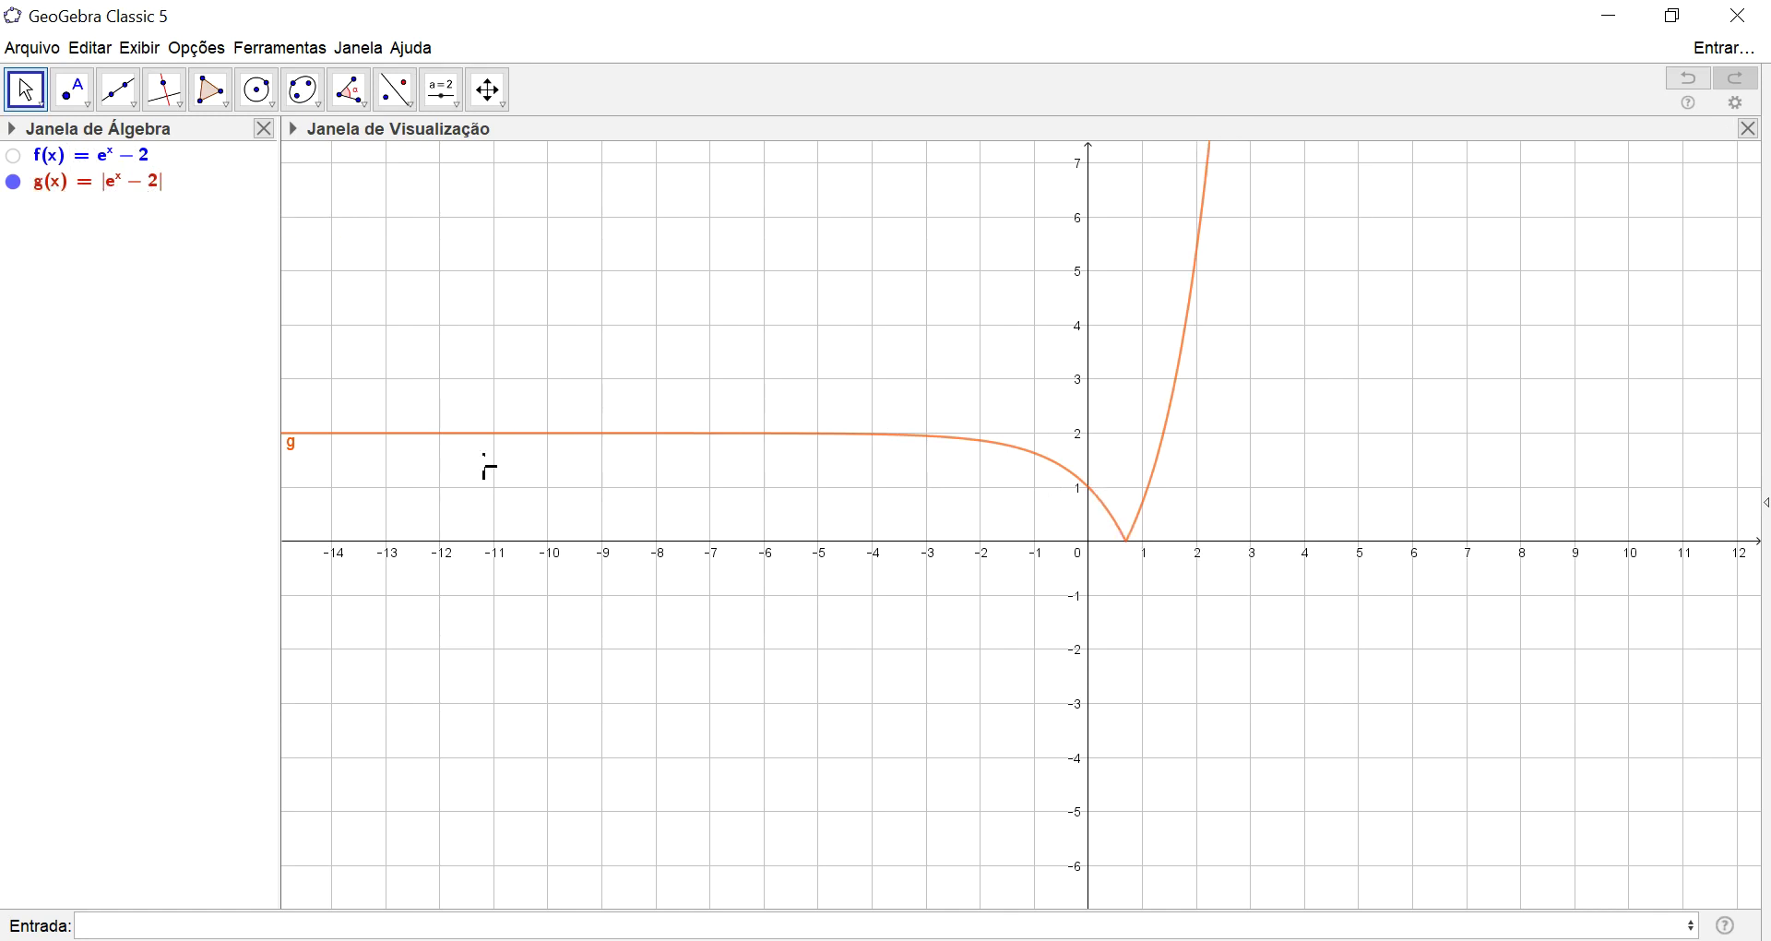
Step: Redefine g as -abs(f(x)) to reflect its graph, and restore it by re-entering g(x)=abs(f)
double_click(121, 194)
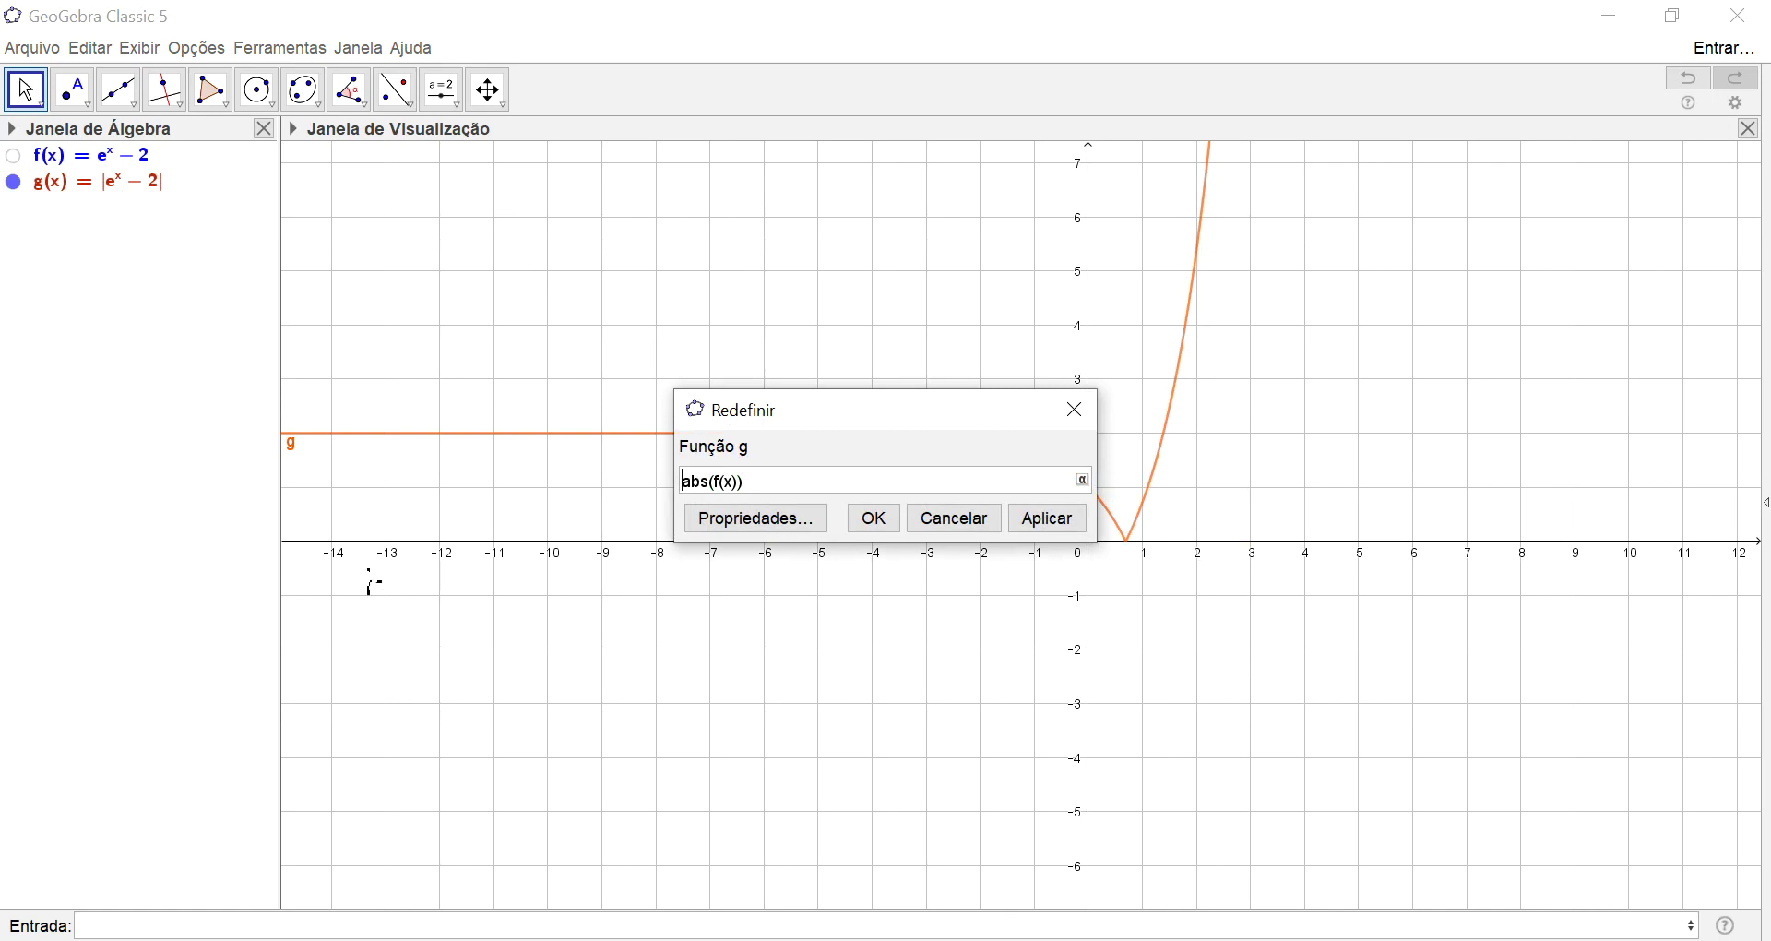
type("-")
key("Return")
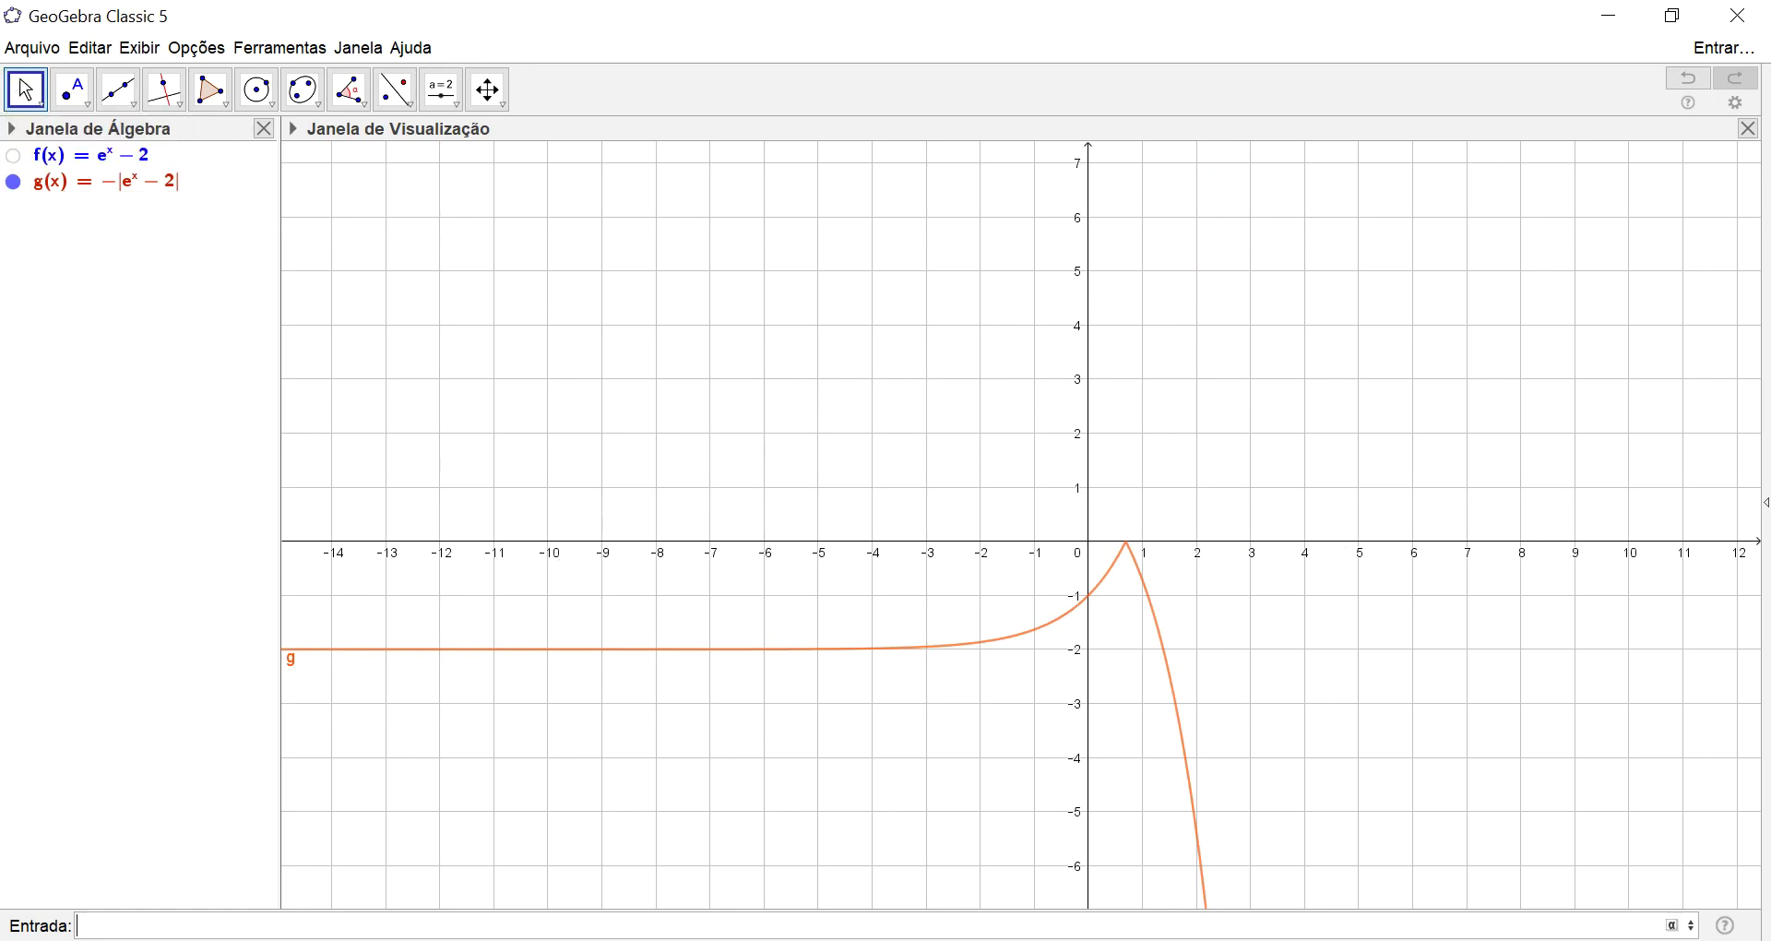
key("Up")
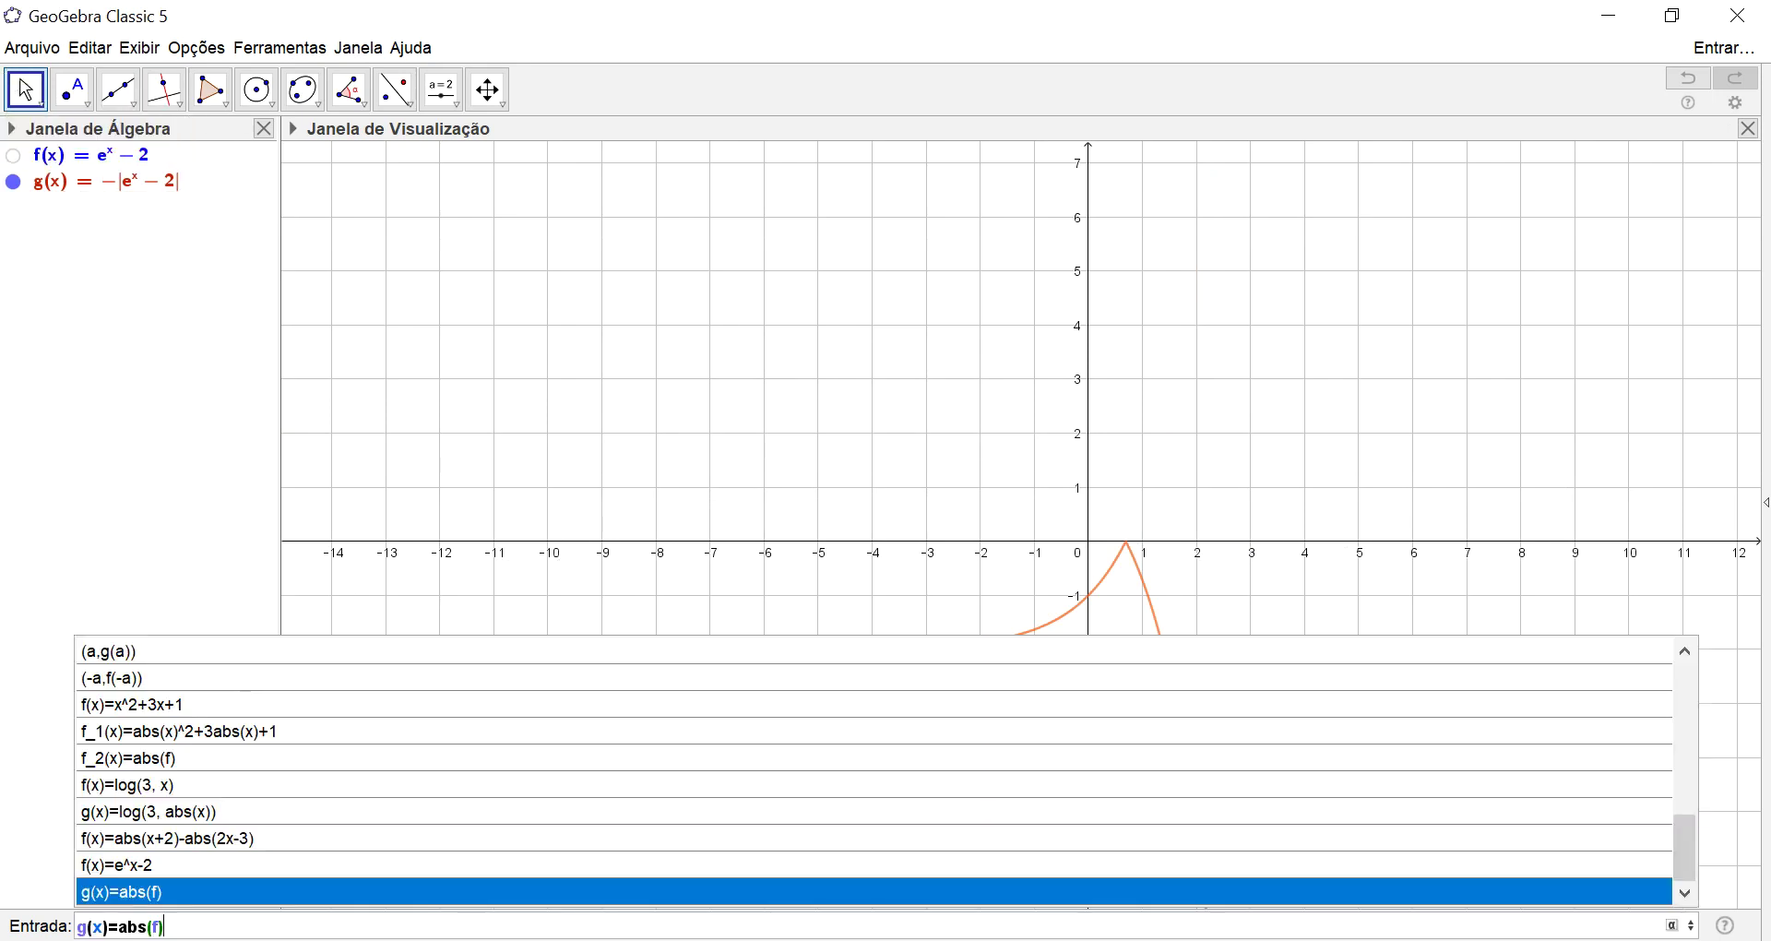
key("Escape")
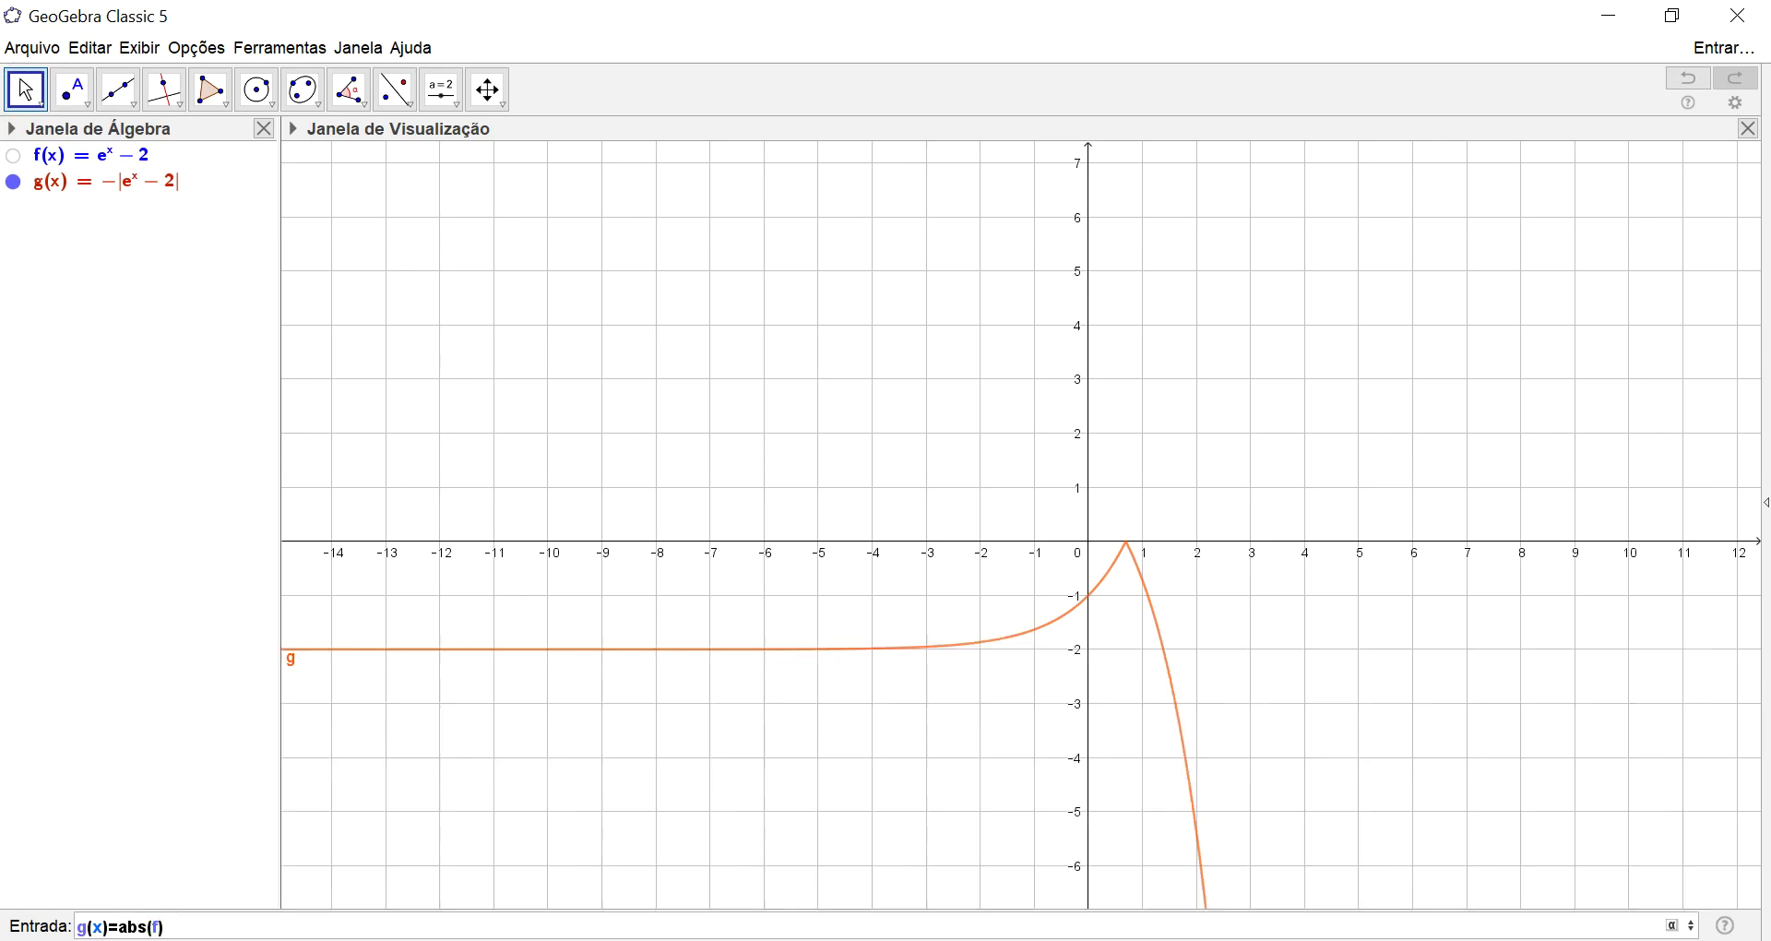
key("Return")
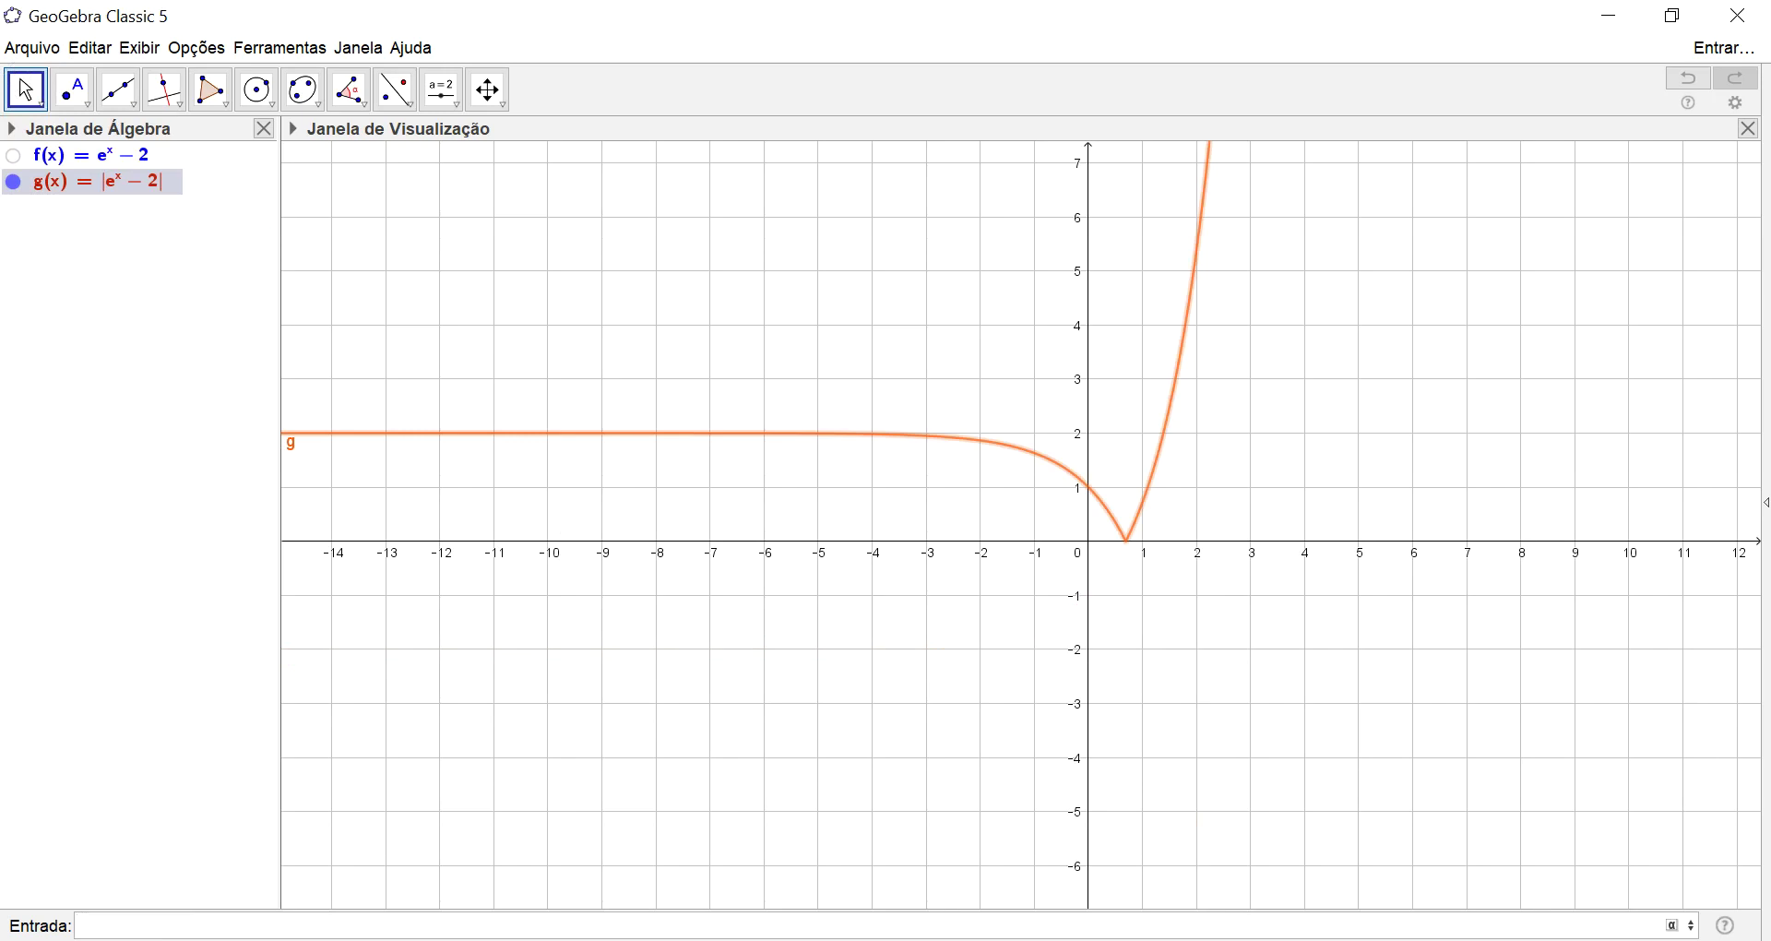
Step: Define a new function g_1(x)=-abs(f) as the reflection of the modulus graph, keeping g in place
key("Up")
key("Escape")
type("_1")
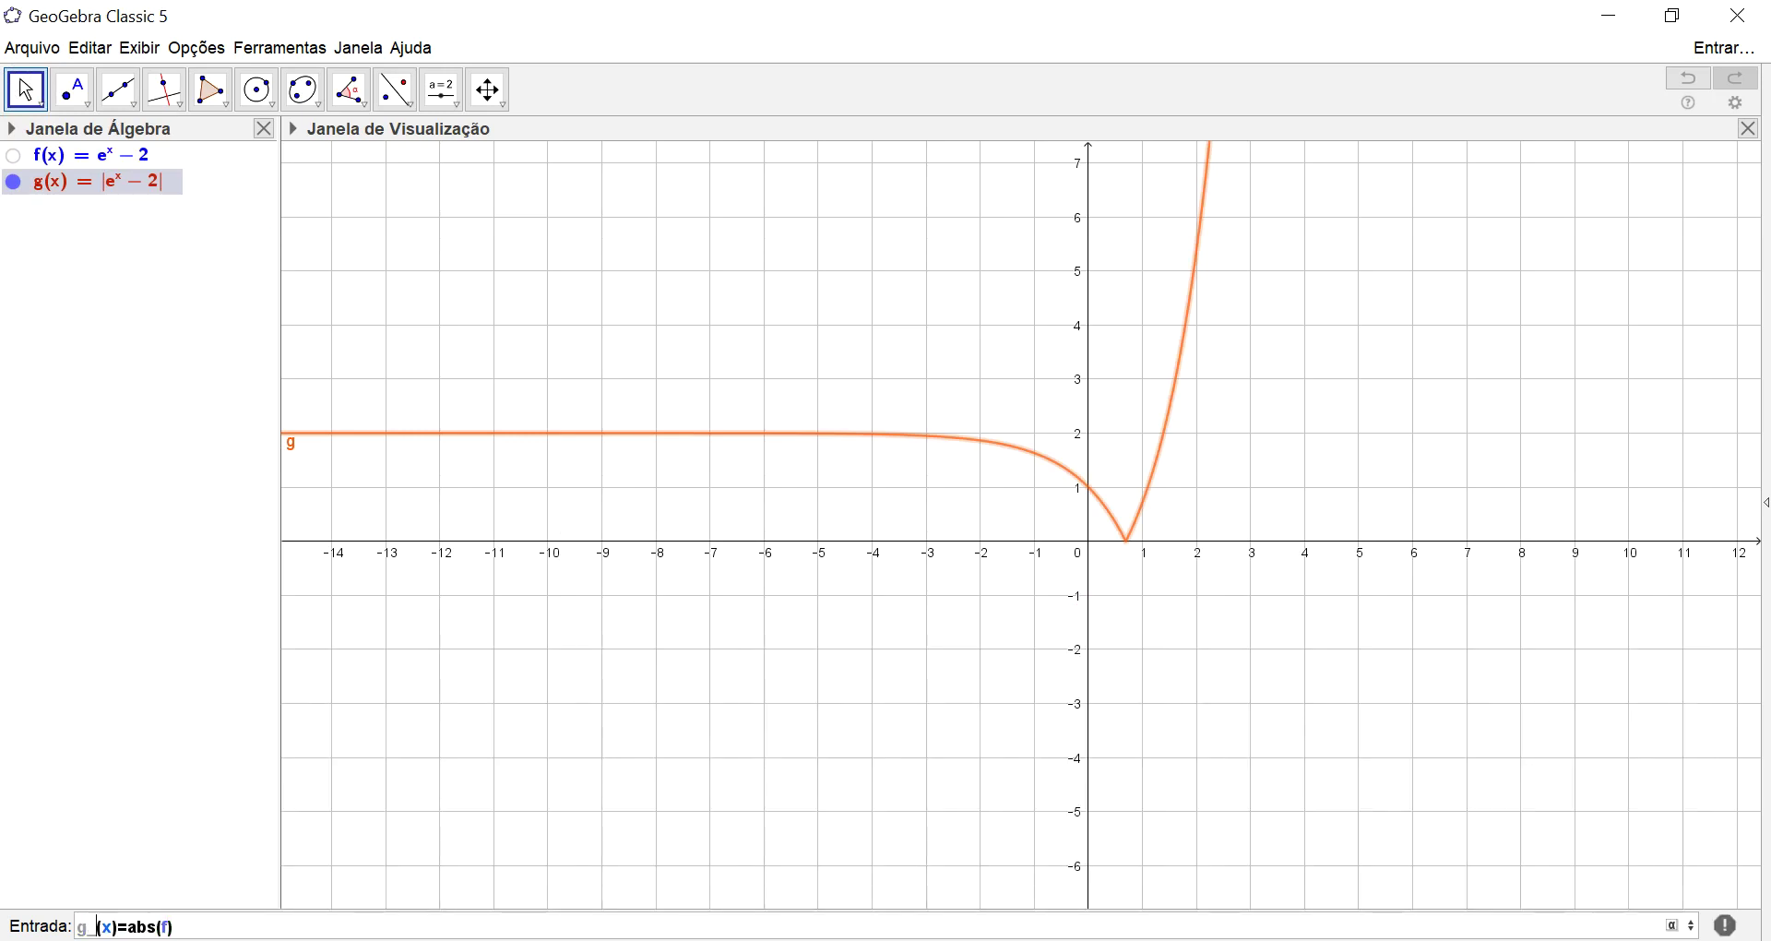
key("Right")
key("Right")
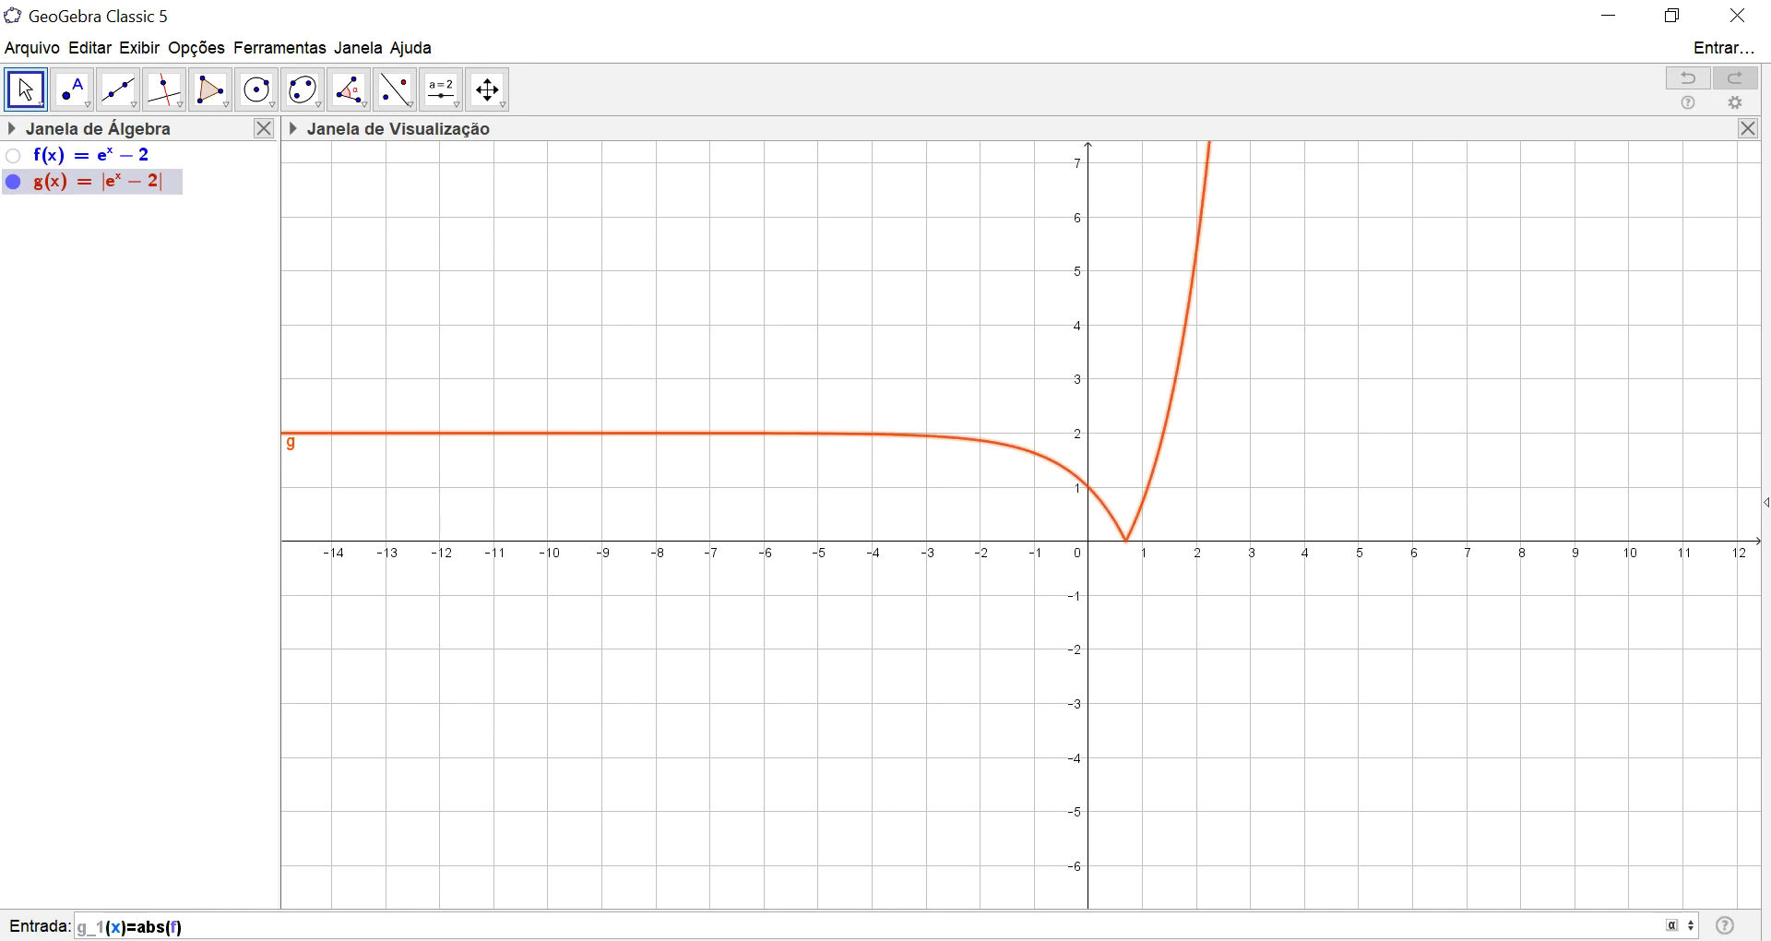
type("-")
key("Right")
key("Right")
key("Right")
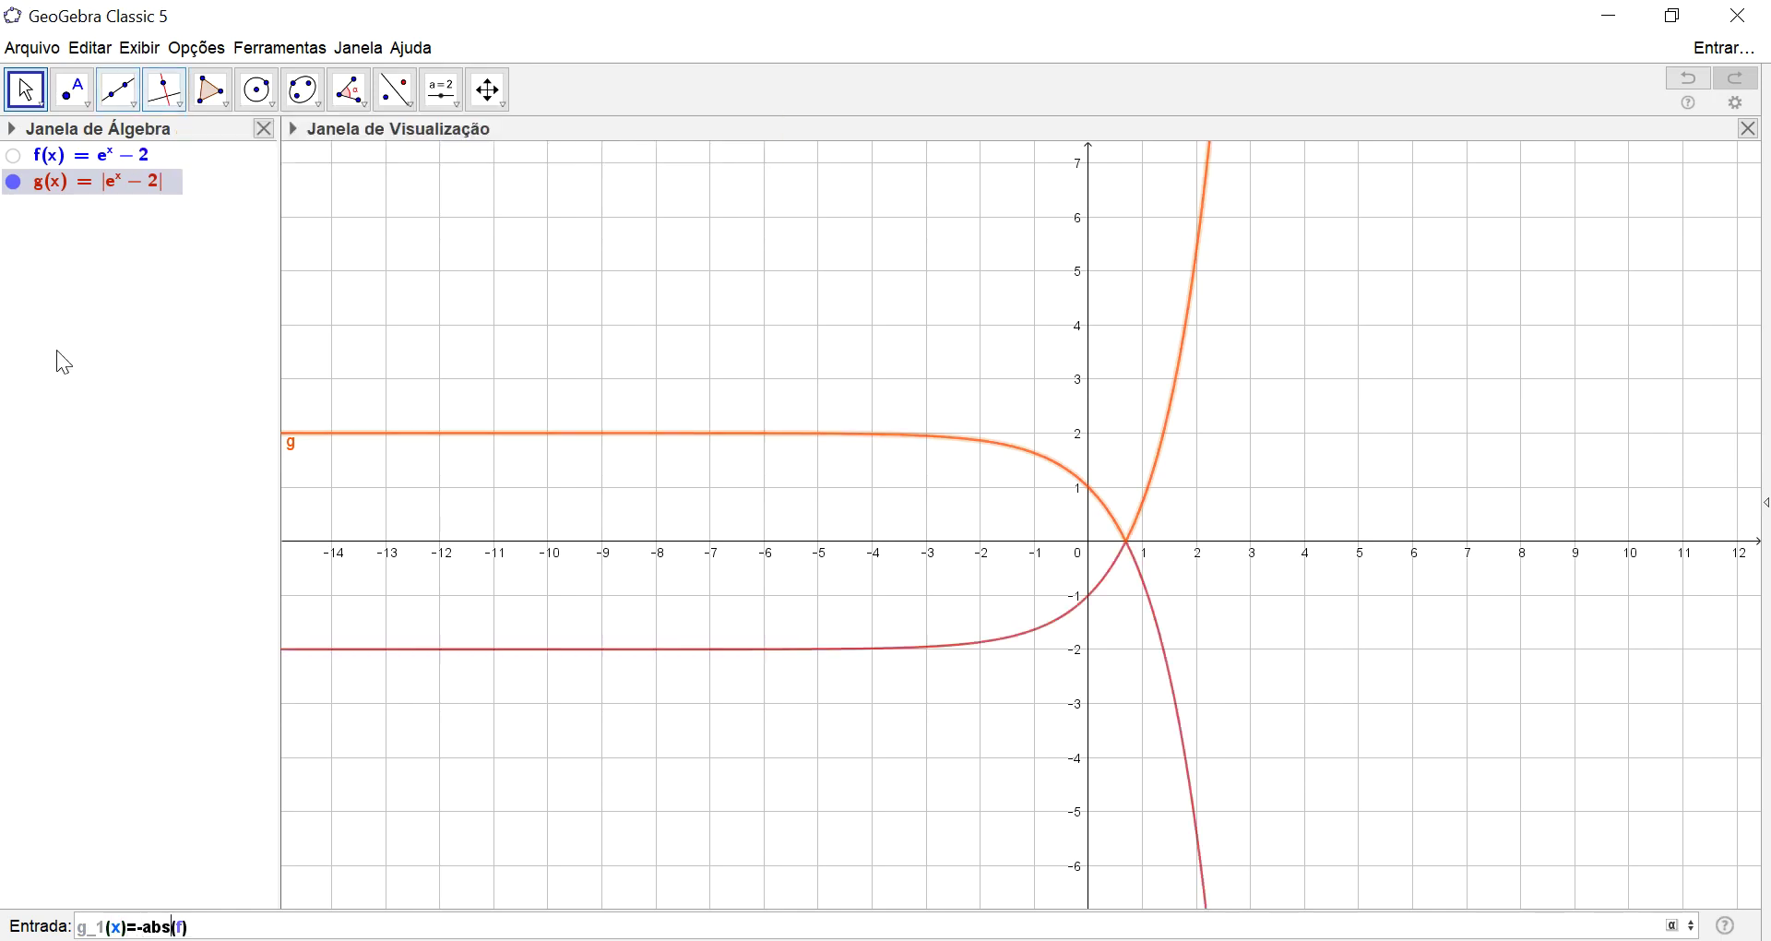
key("Return")
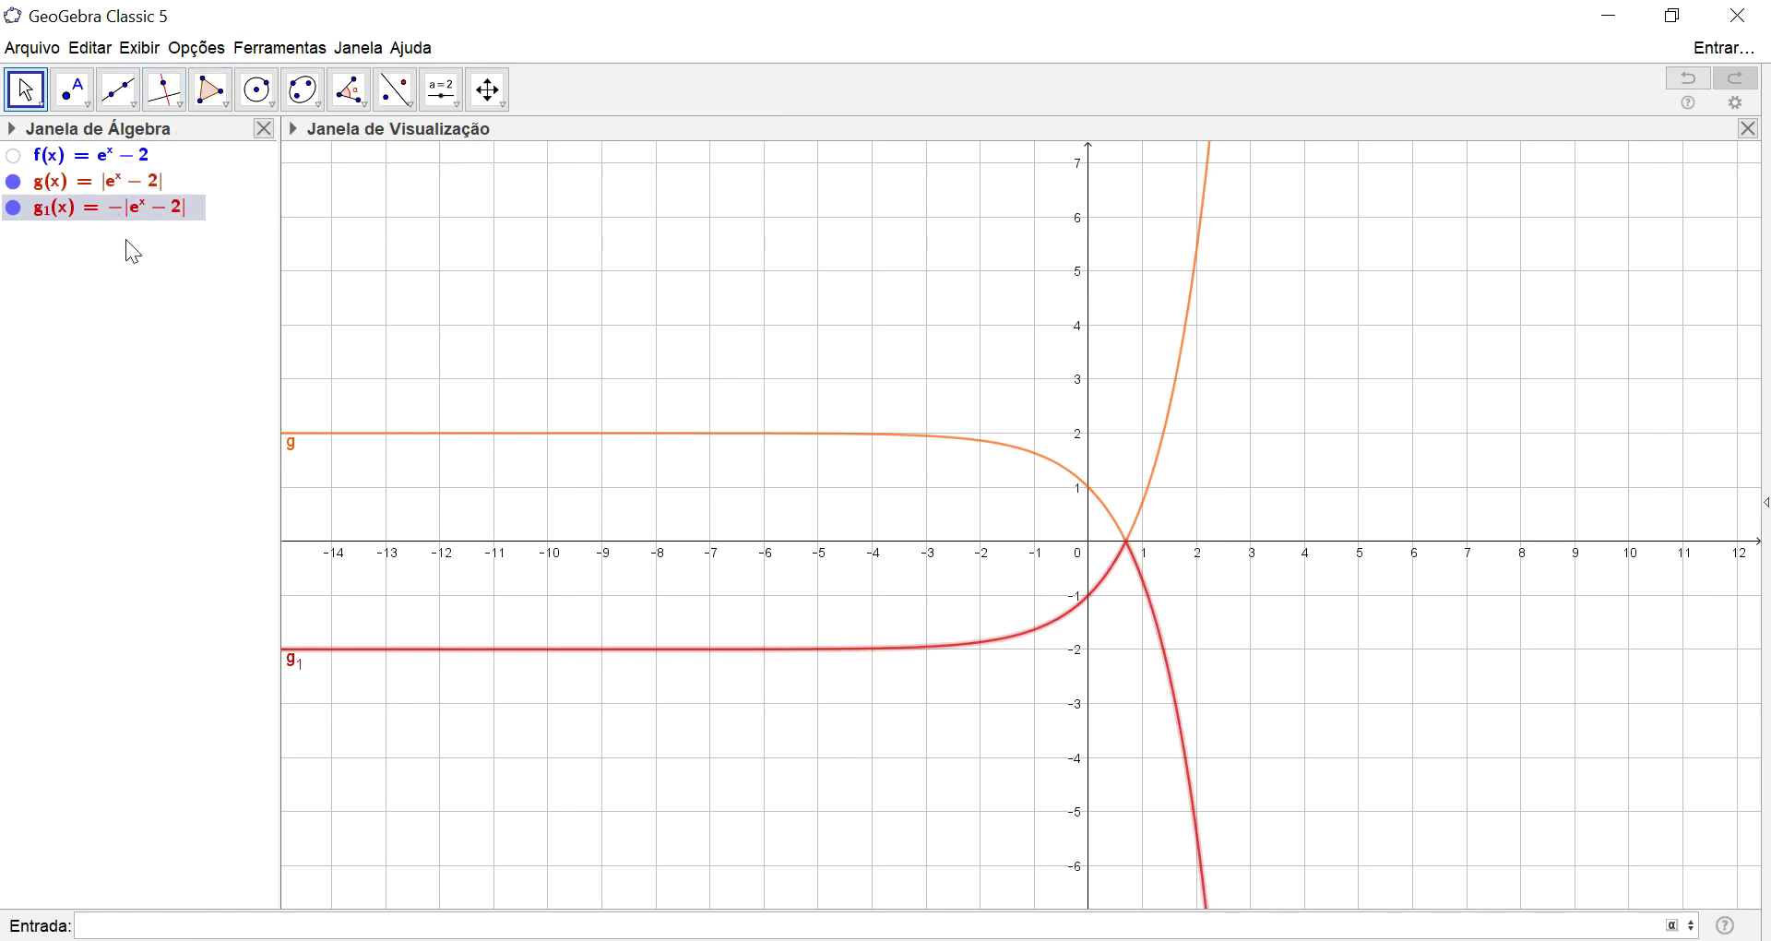
Step: Toggle the visibility of g_1 and g one at a time to compare them, and show f alongside both
left_click(14, 208)
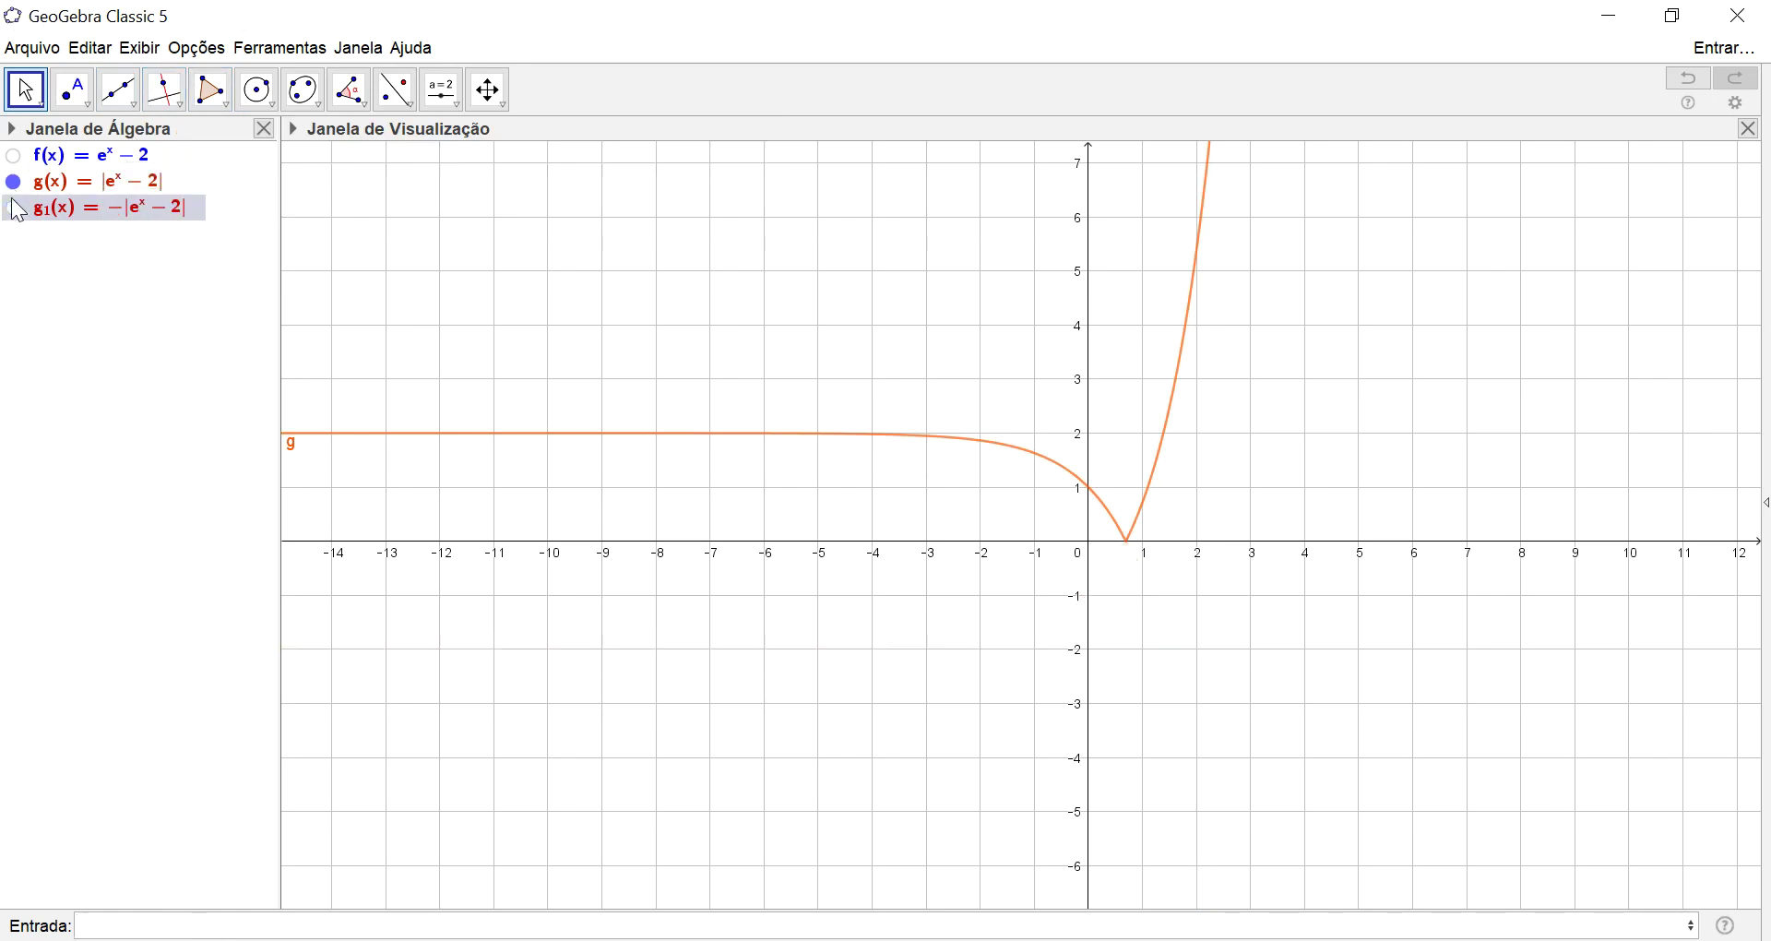
left_click(14, 208)
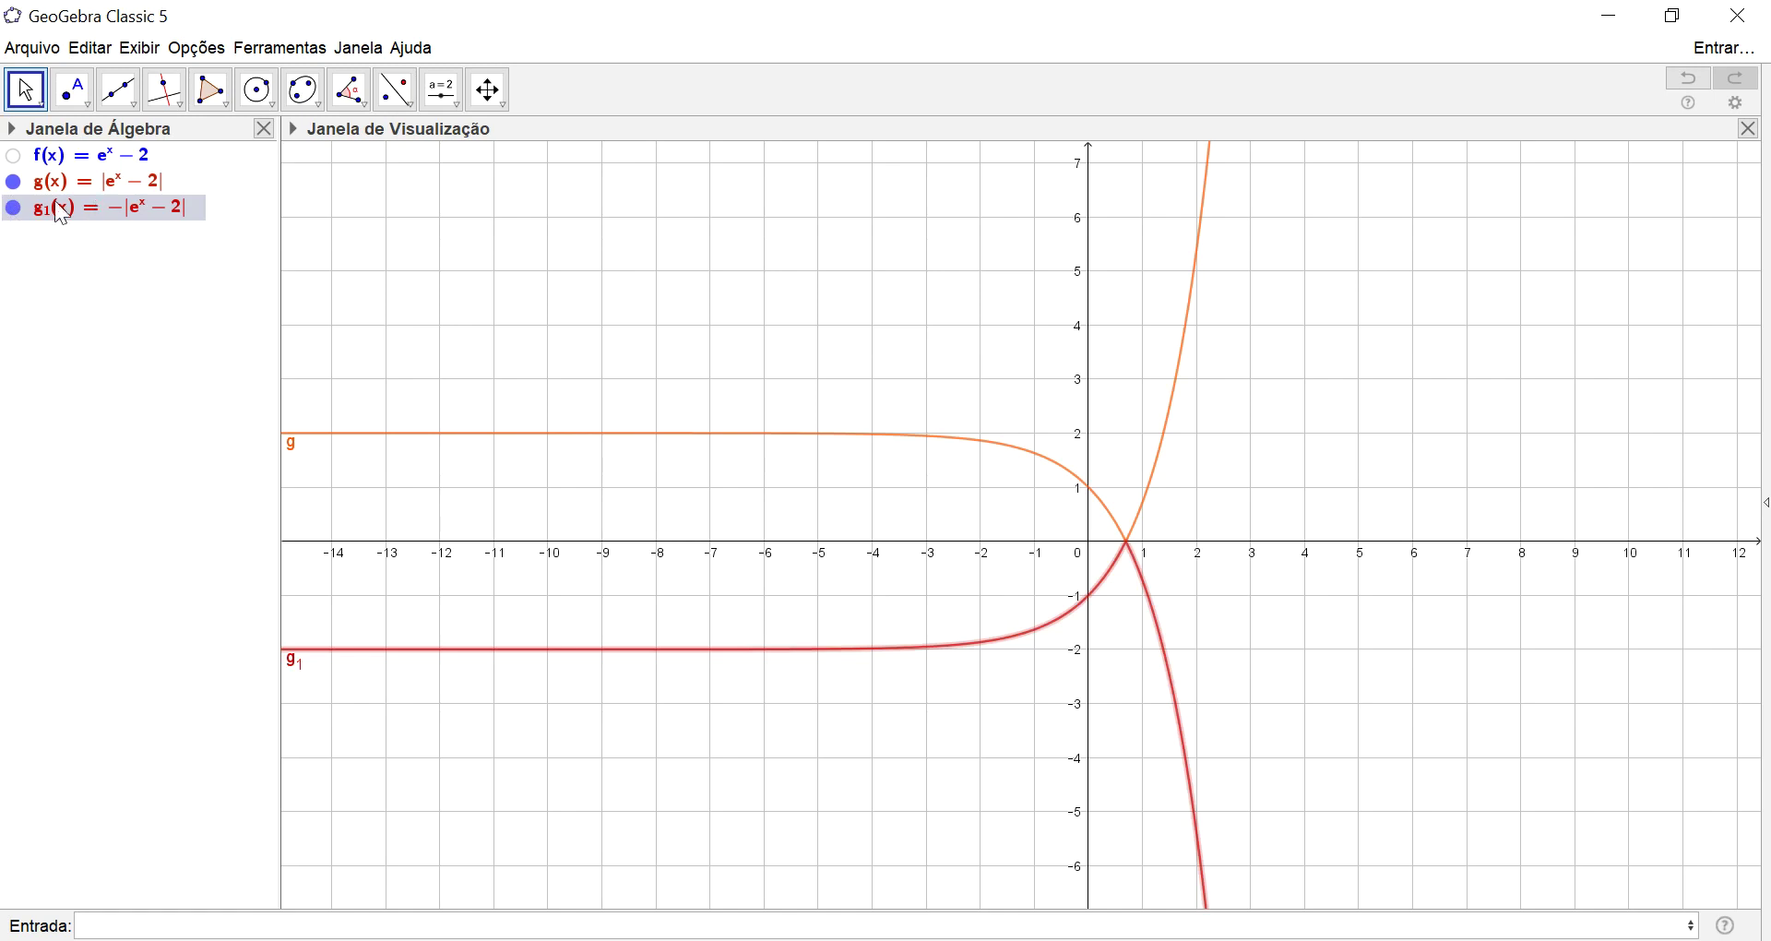
left_click(13, 182)
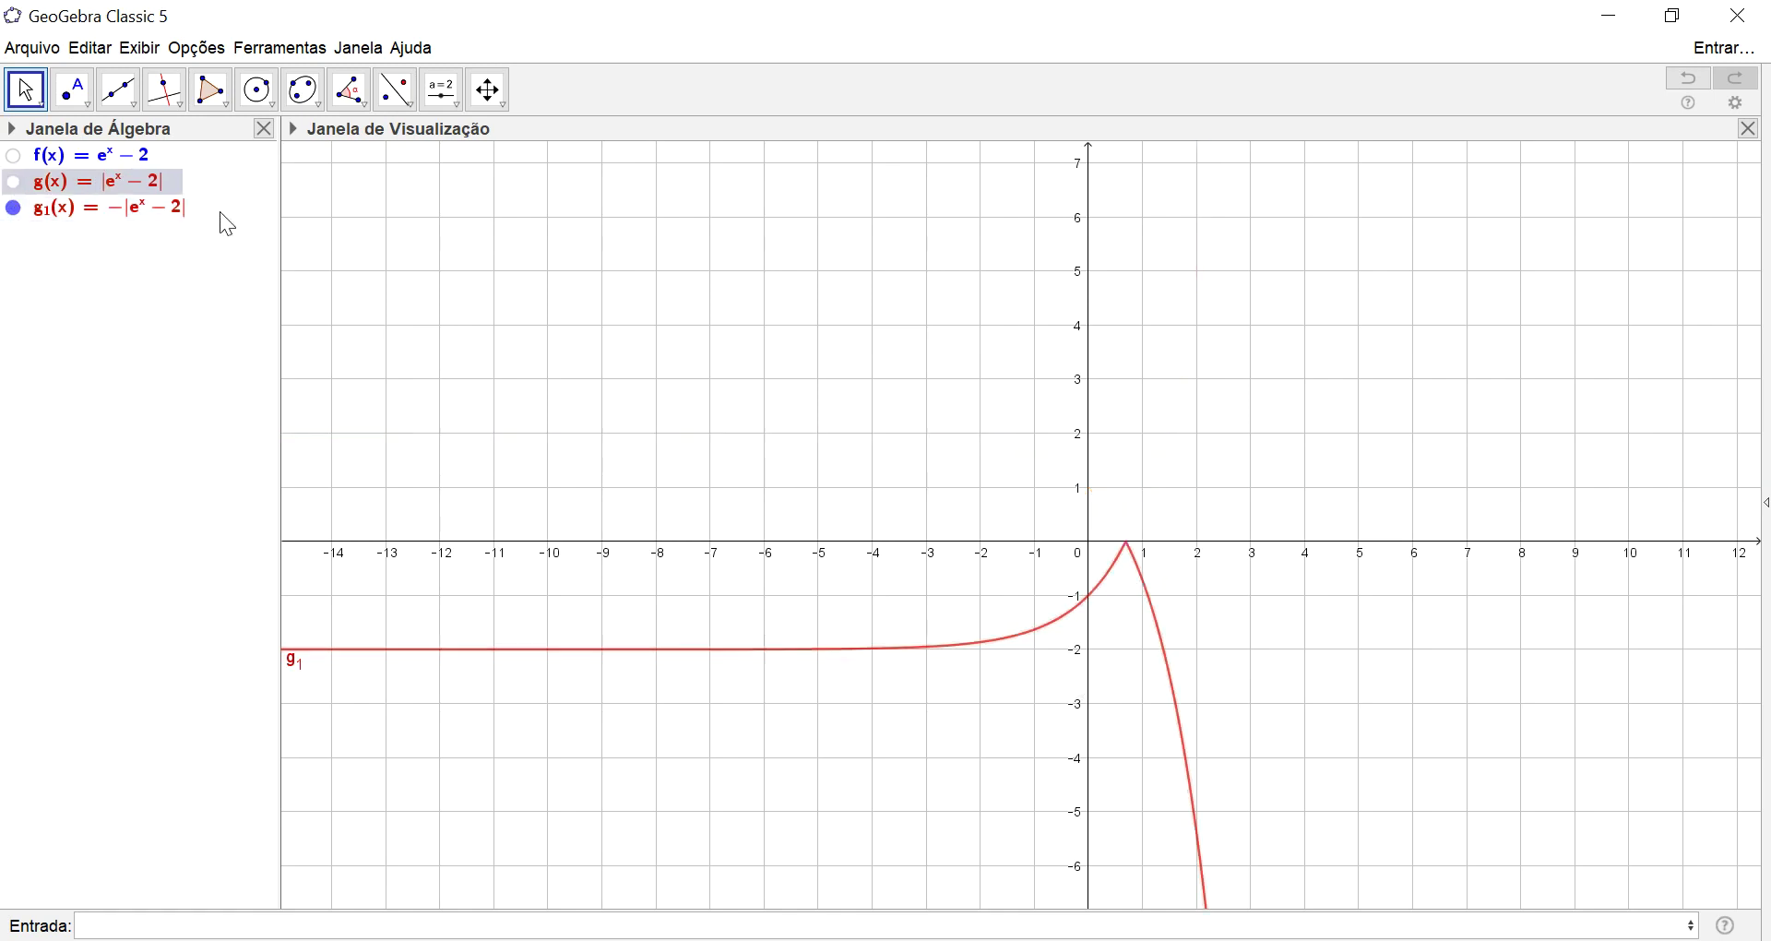
left_click(14, 182)
left_click(14, 156)
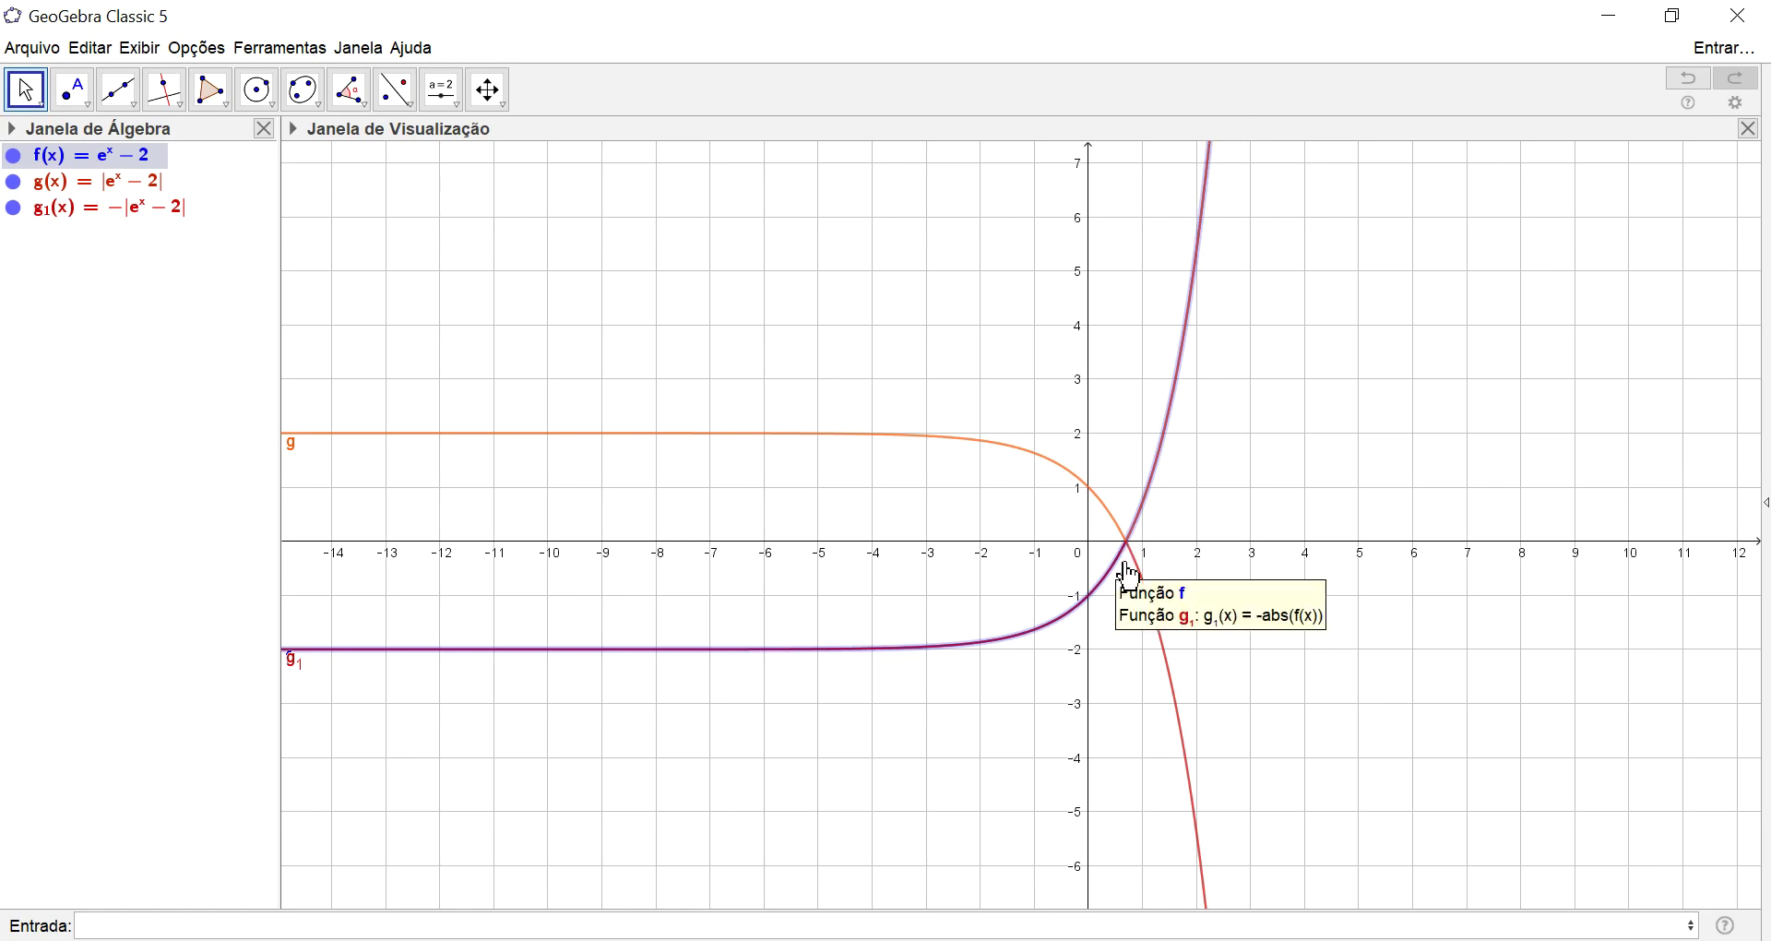
Step: Hide g_1 and toggle g and f to compare the exponential graph with its modulus, leaving f and g displayed
left_click(13, 208)
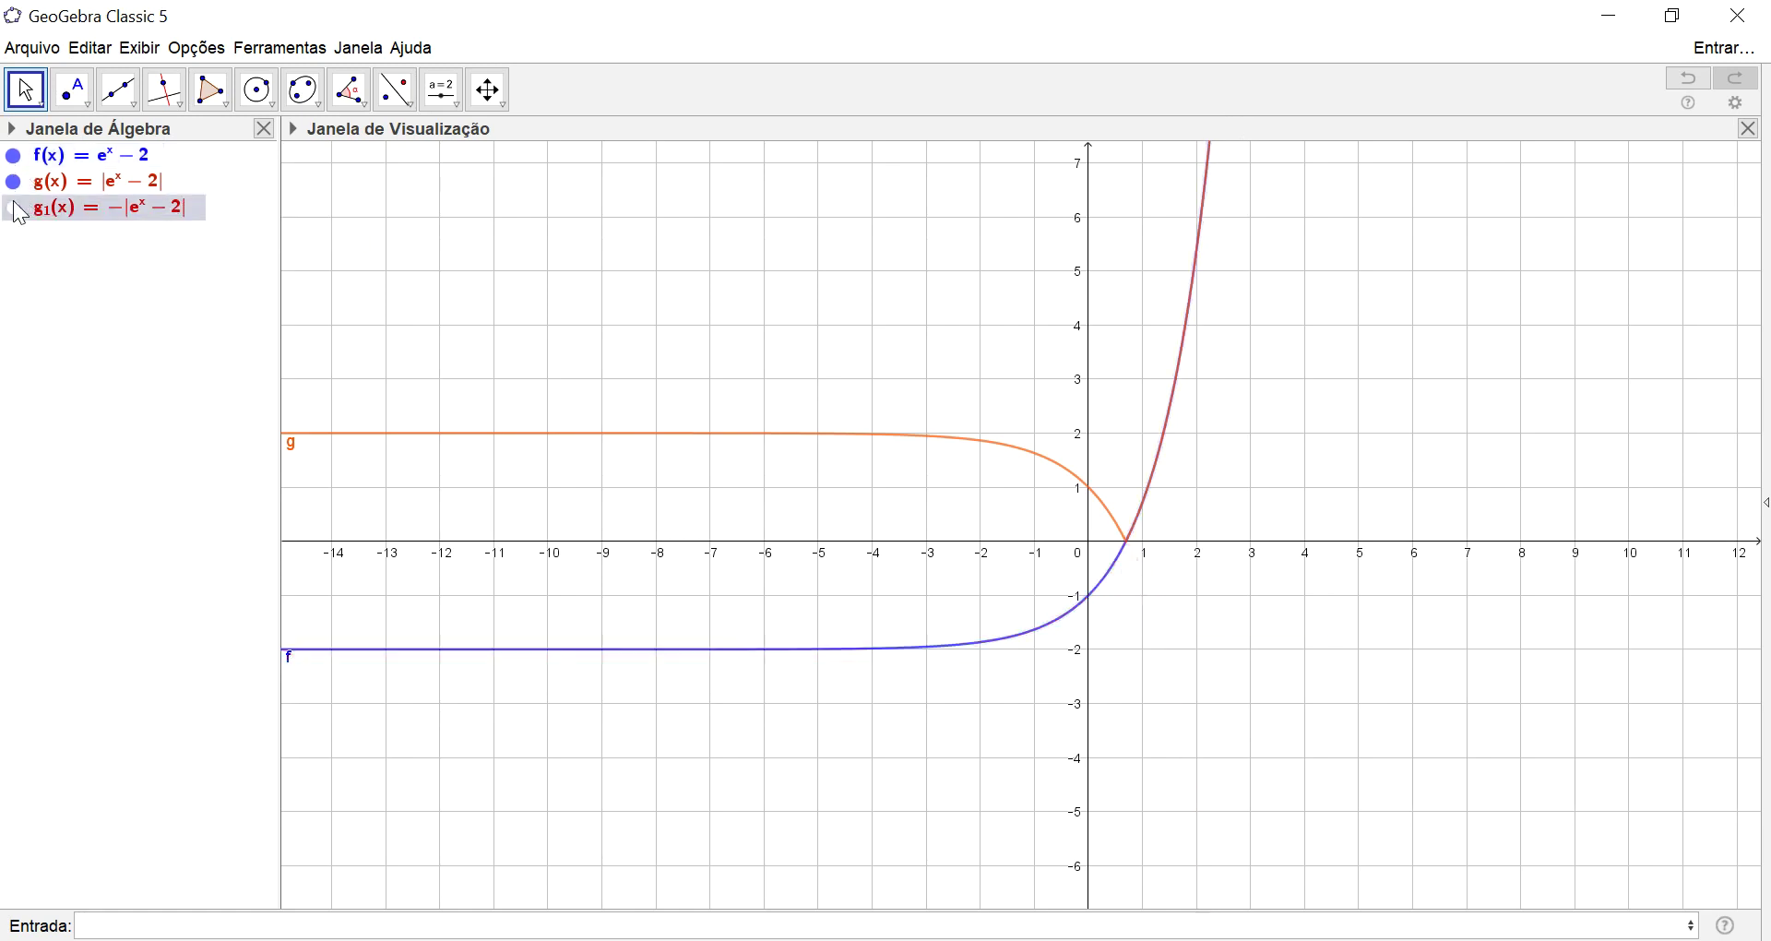
left_click(13, 182)
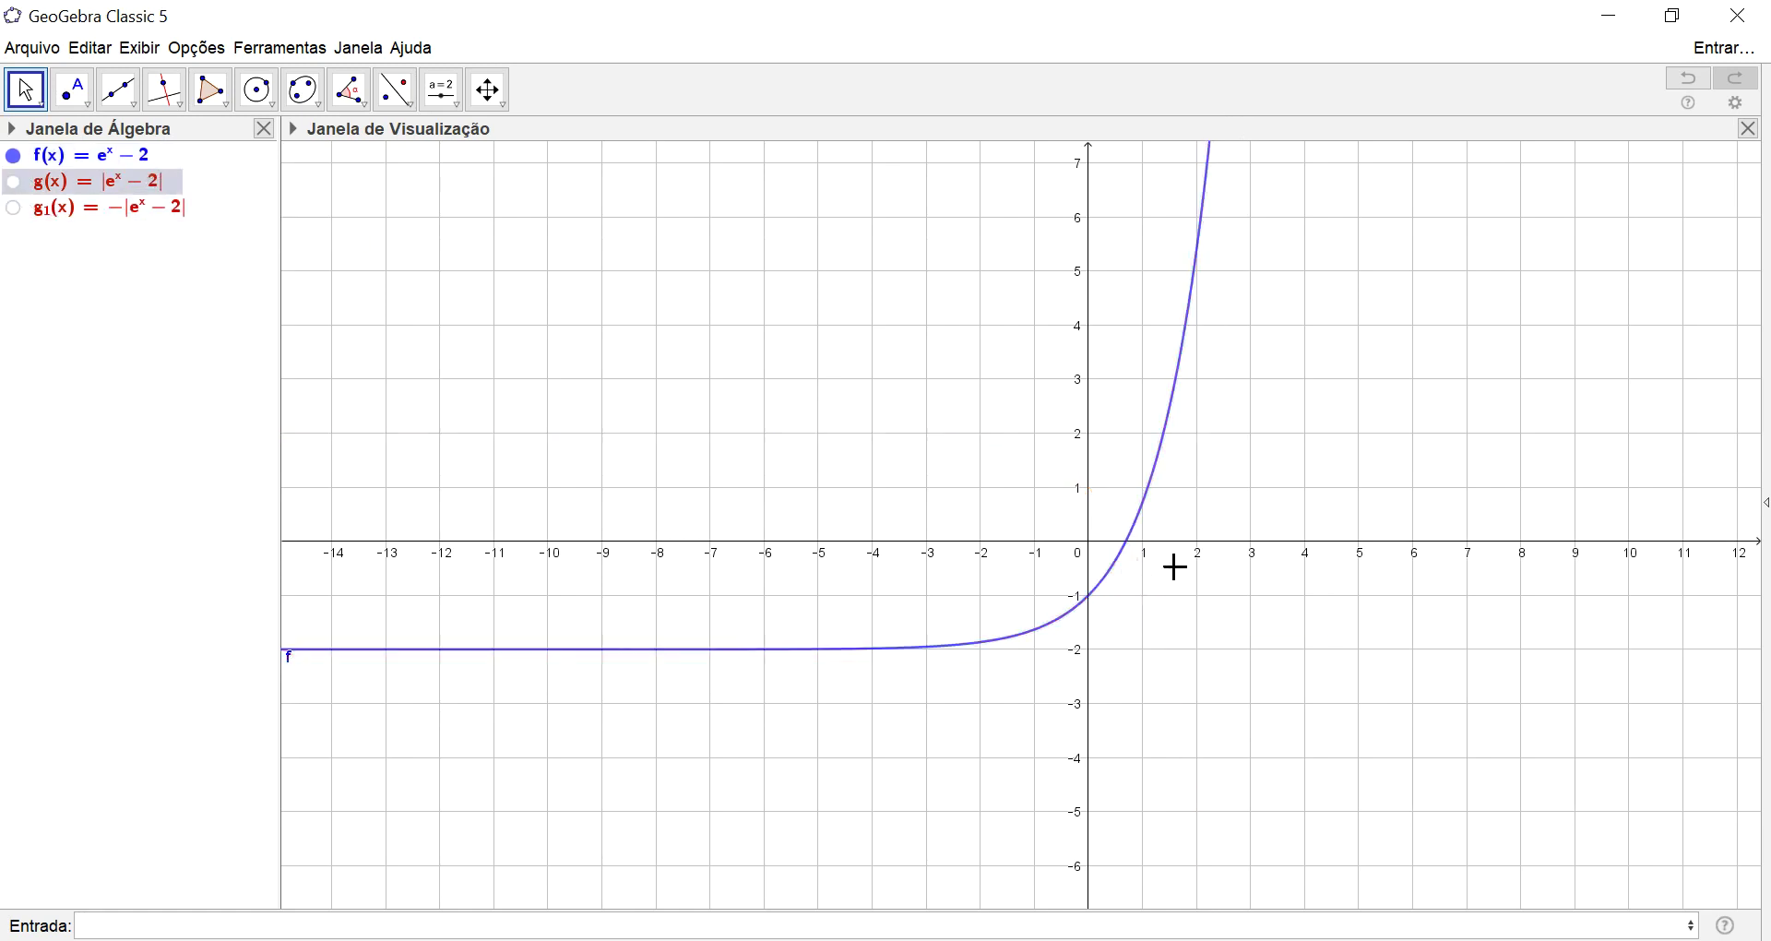
left_click(13, 181)
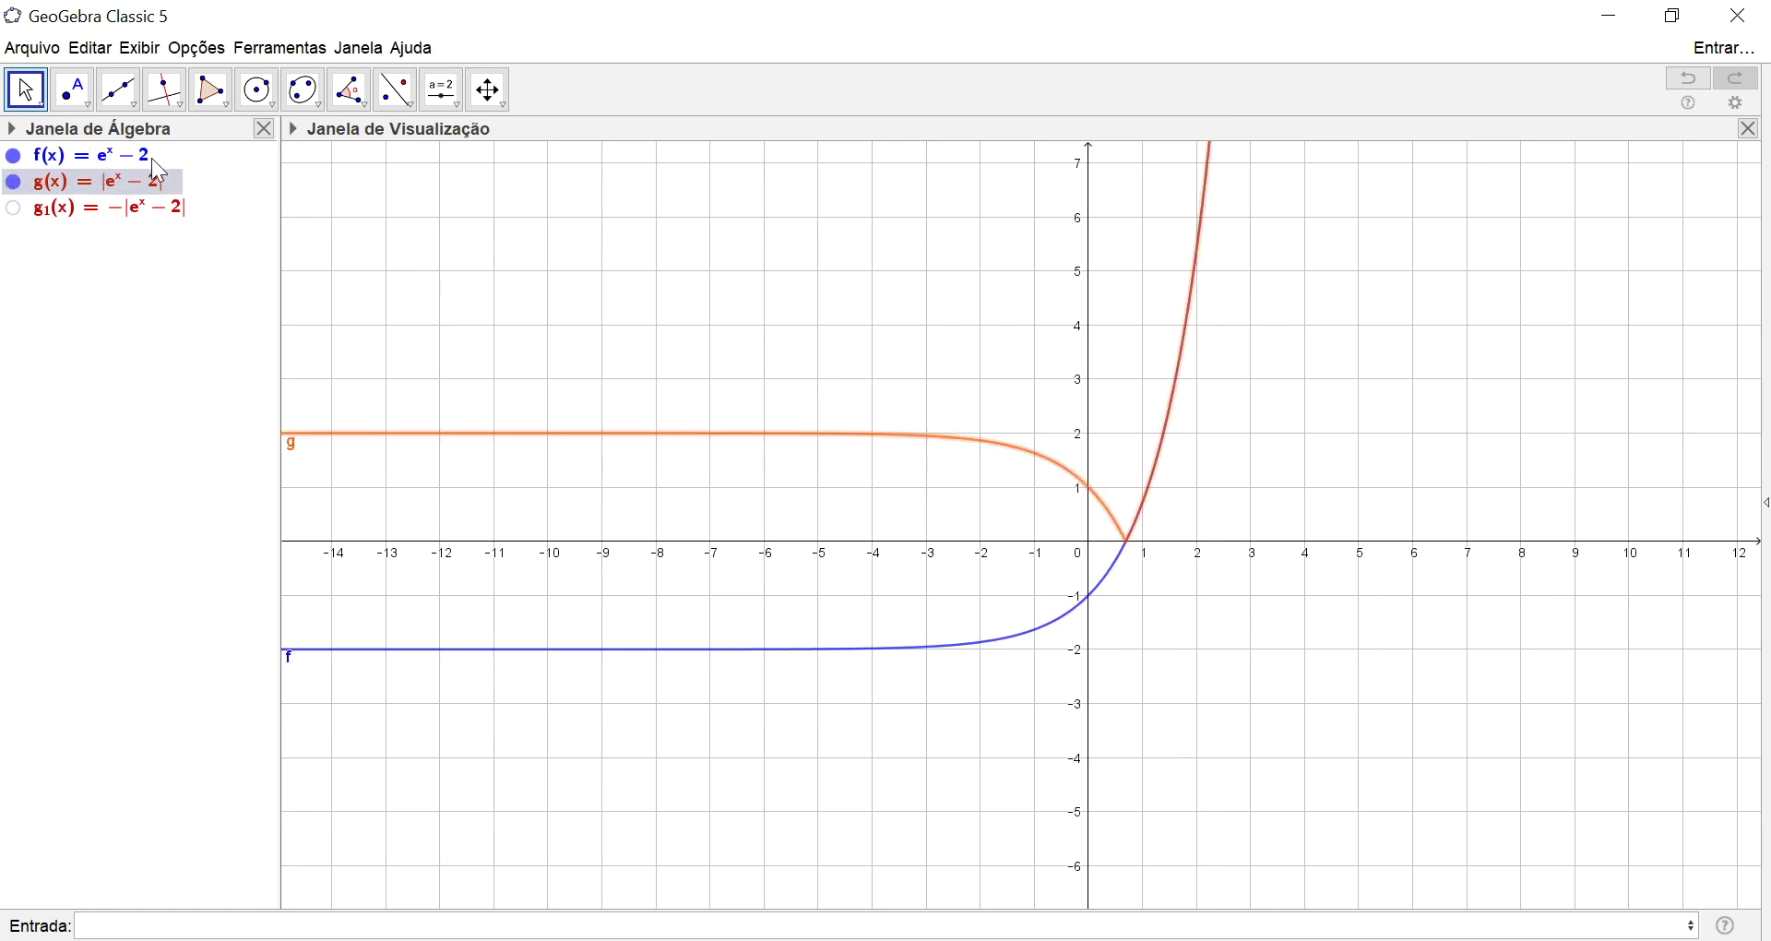
left_click(13, 155)
left_click(15, 156)
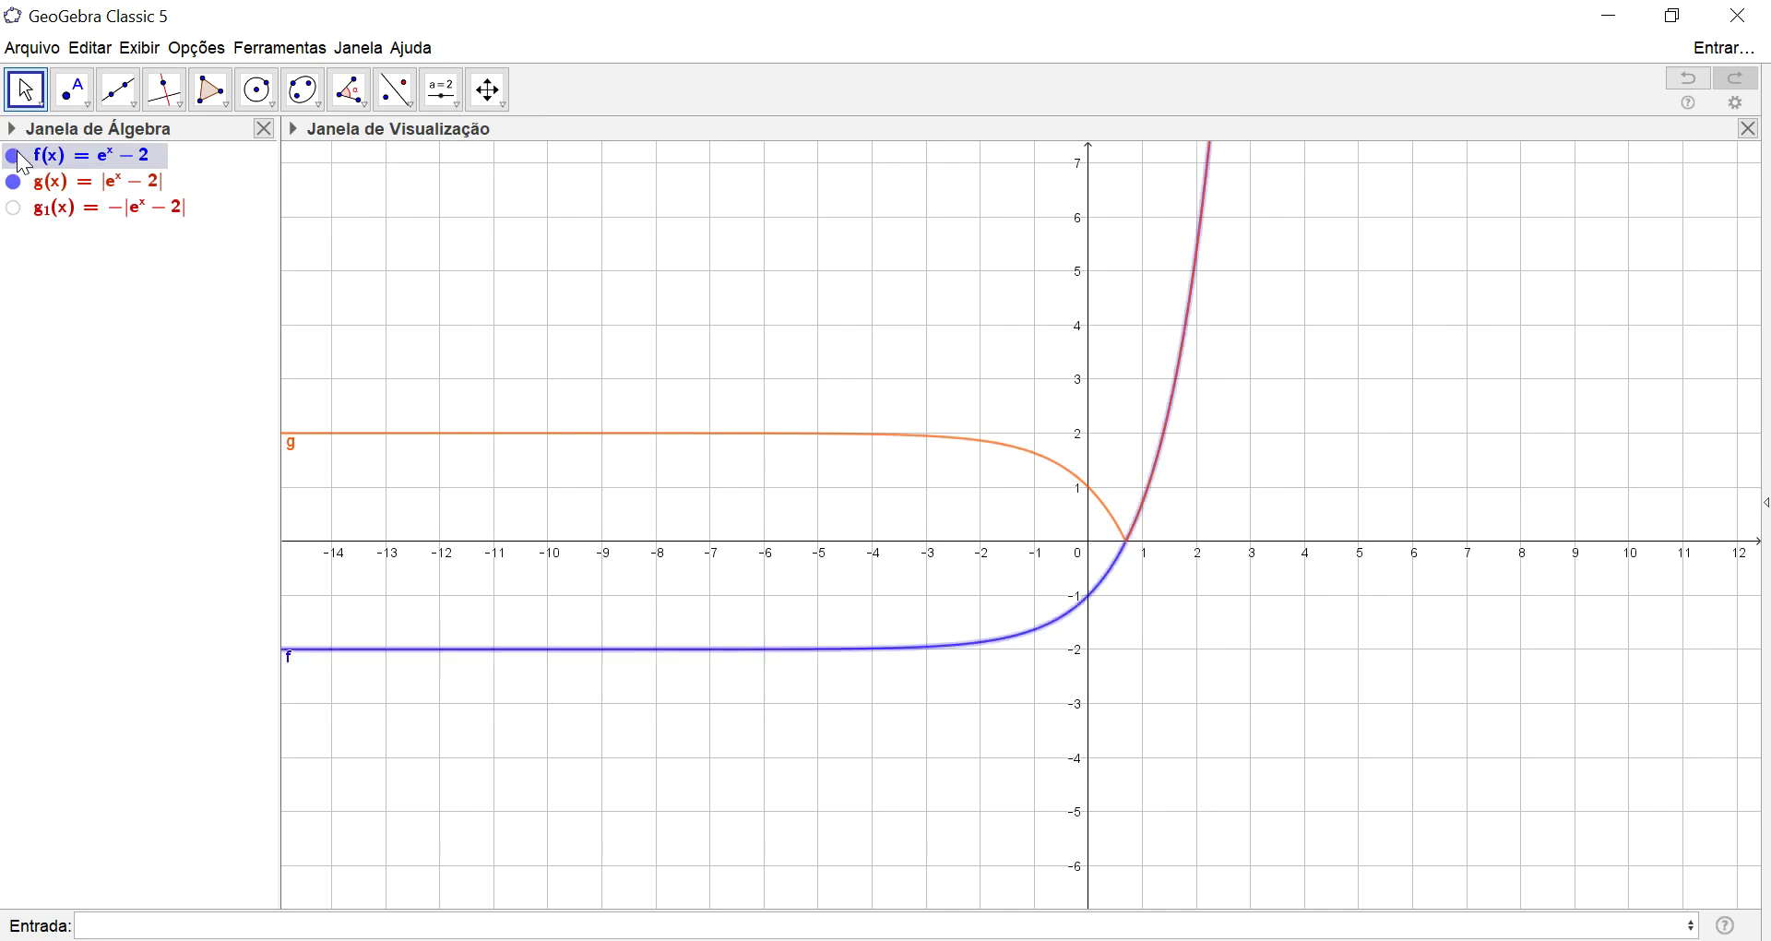
left_click(15, 183)
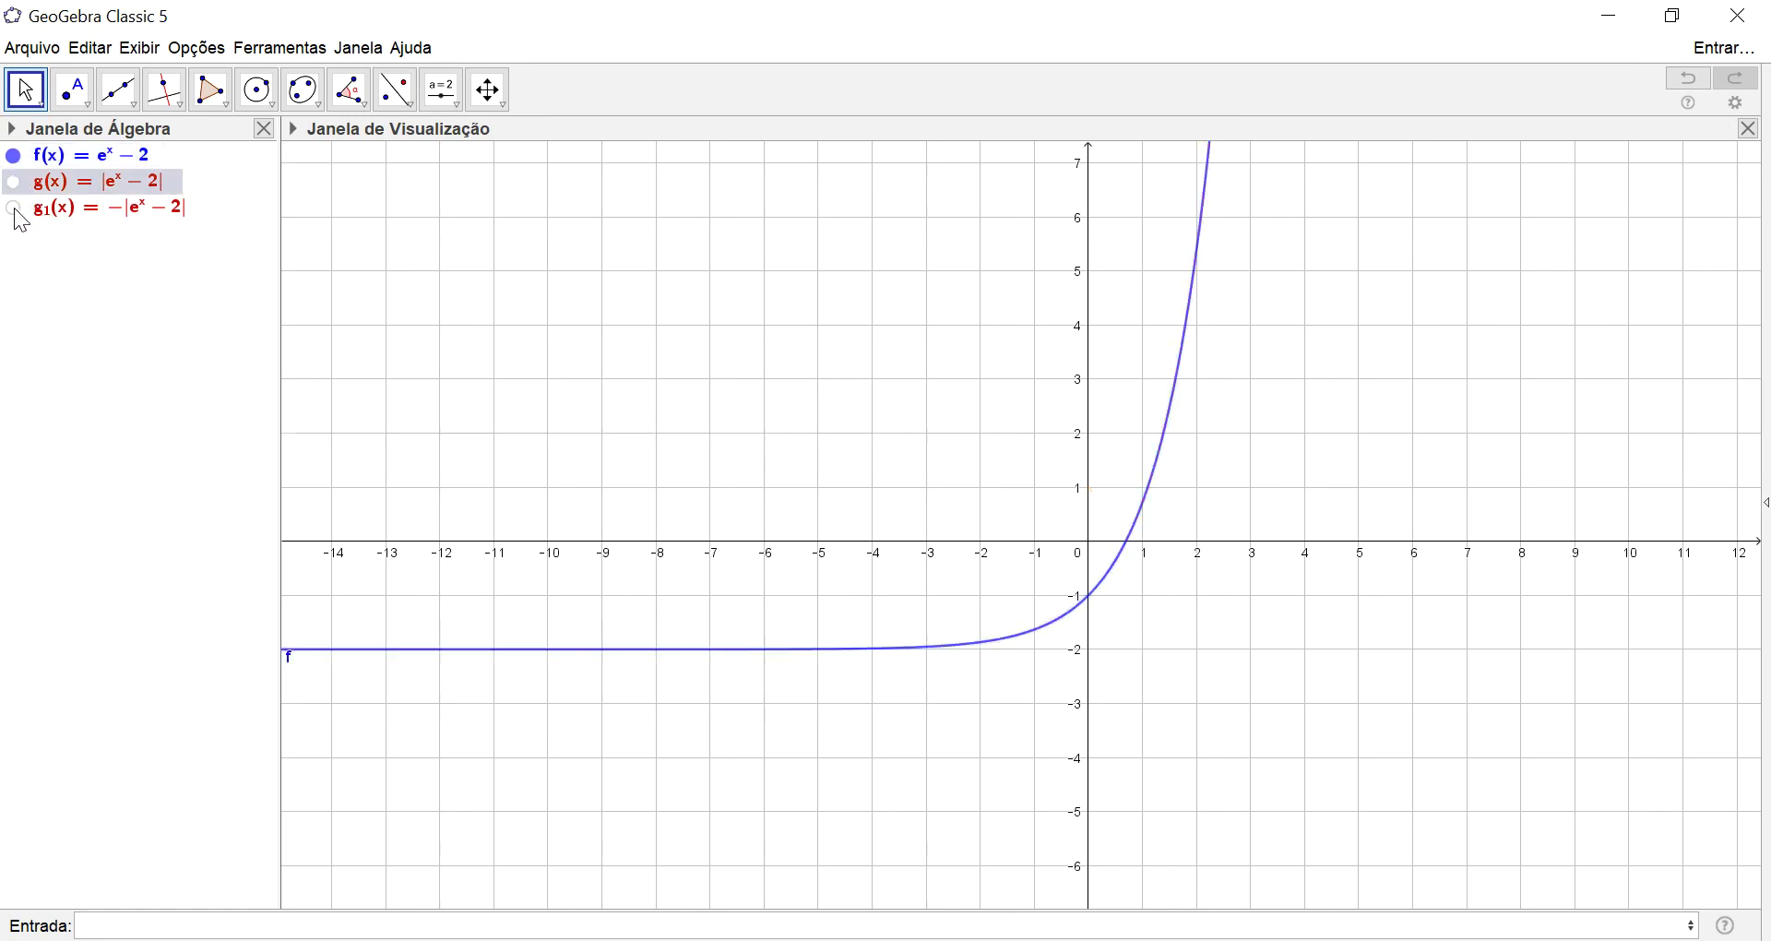
left_click(13, 181)
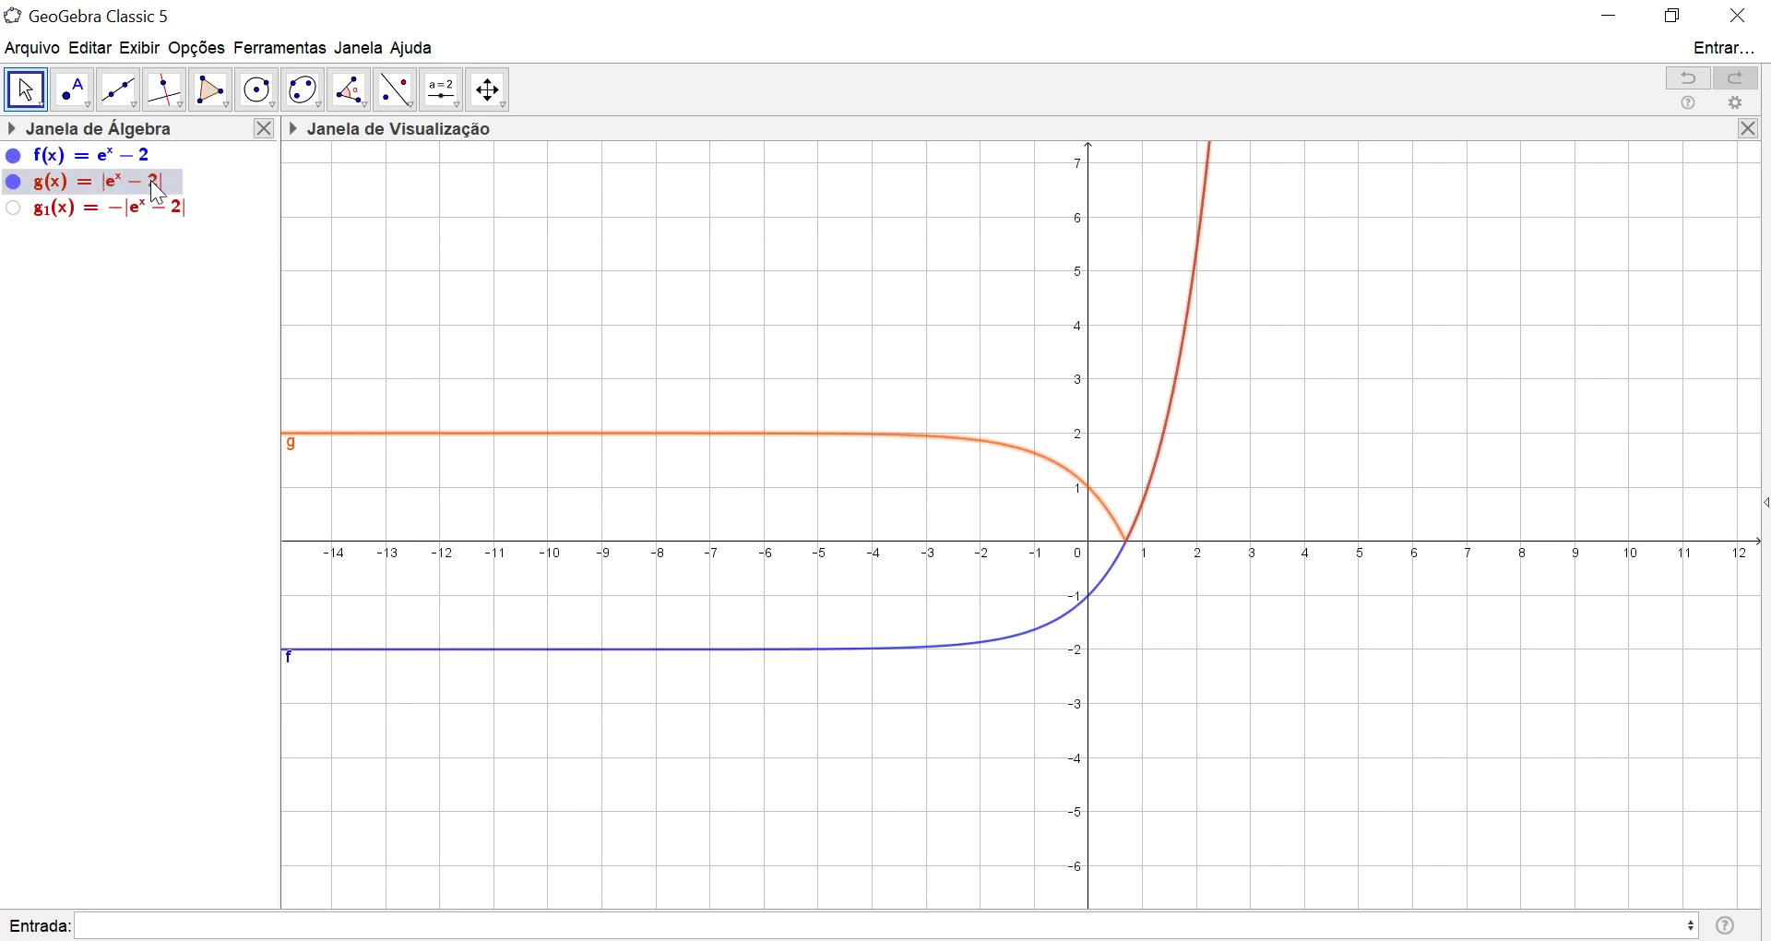
Step: Show g_1 again, and hide f and g so only the reflected modulus graph is displayed
left_click(13, 208)
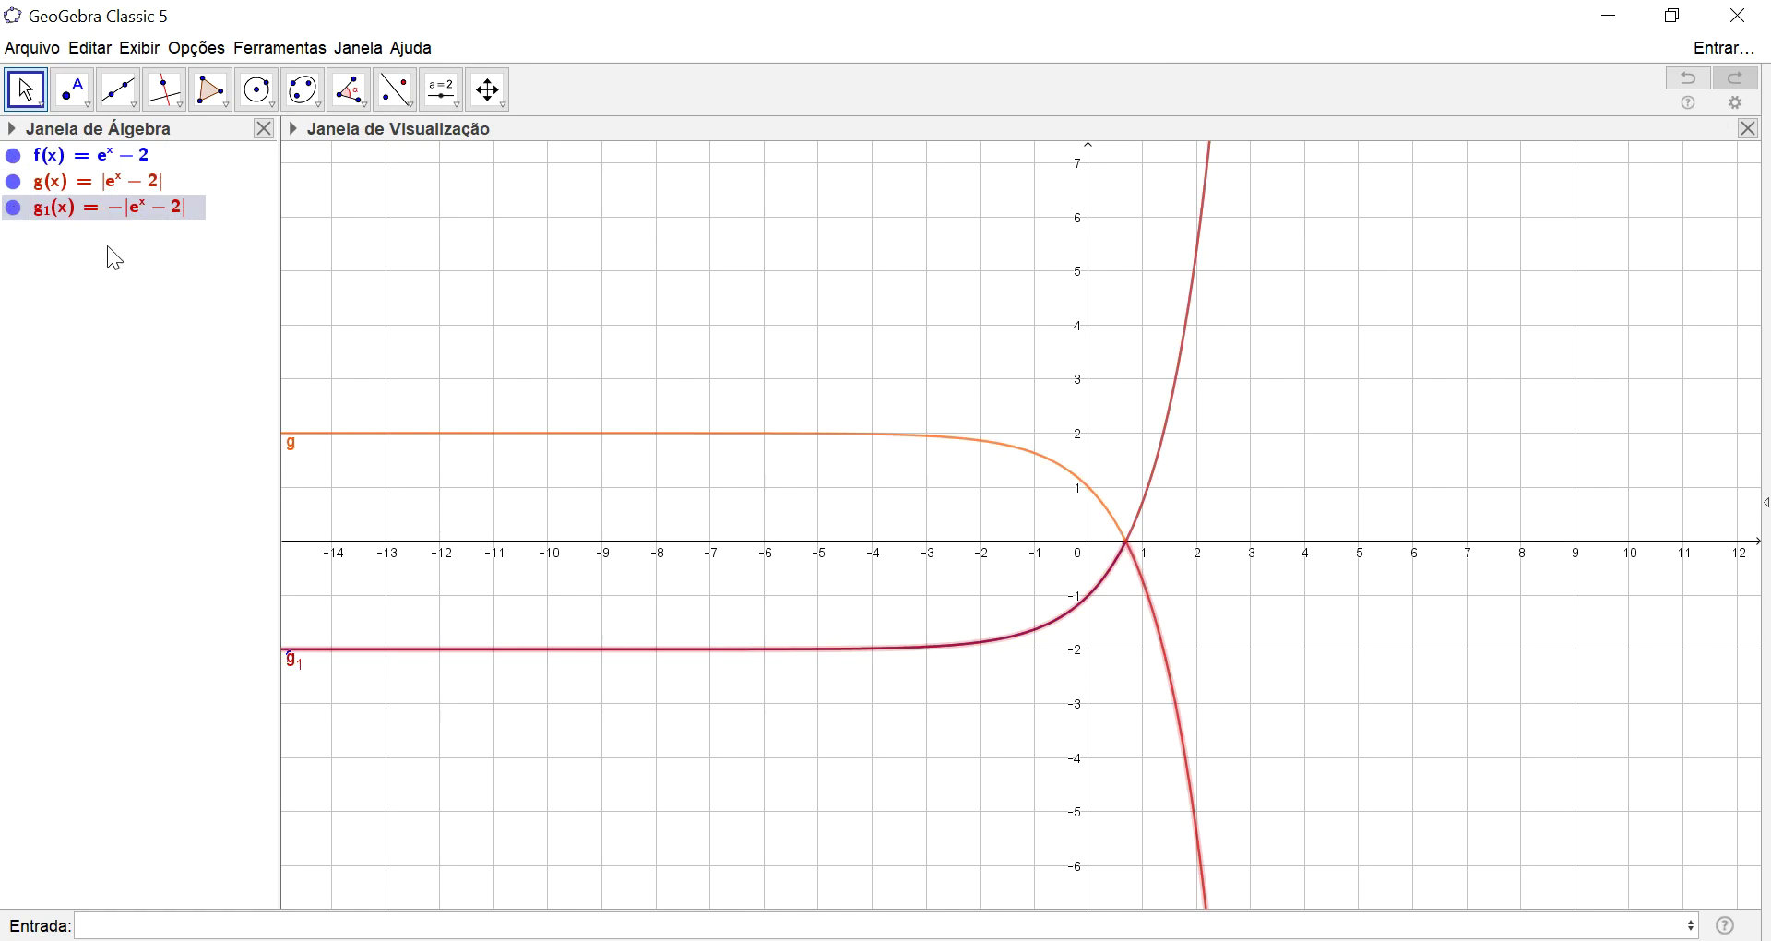
left_click(14, 157)
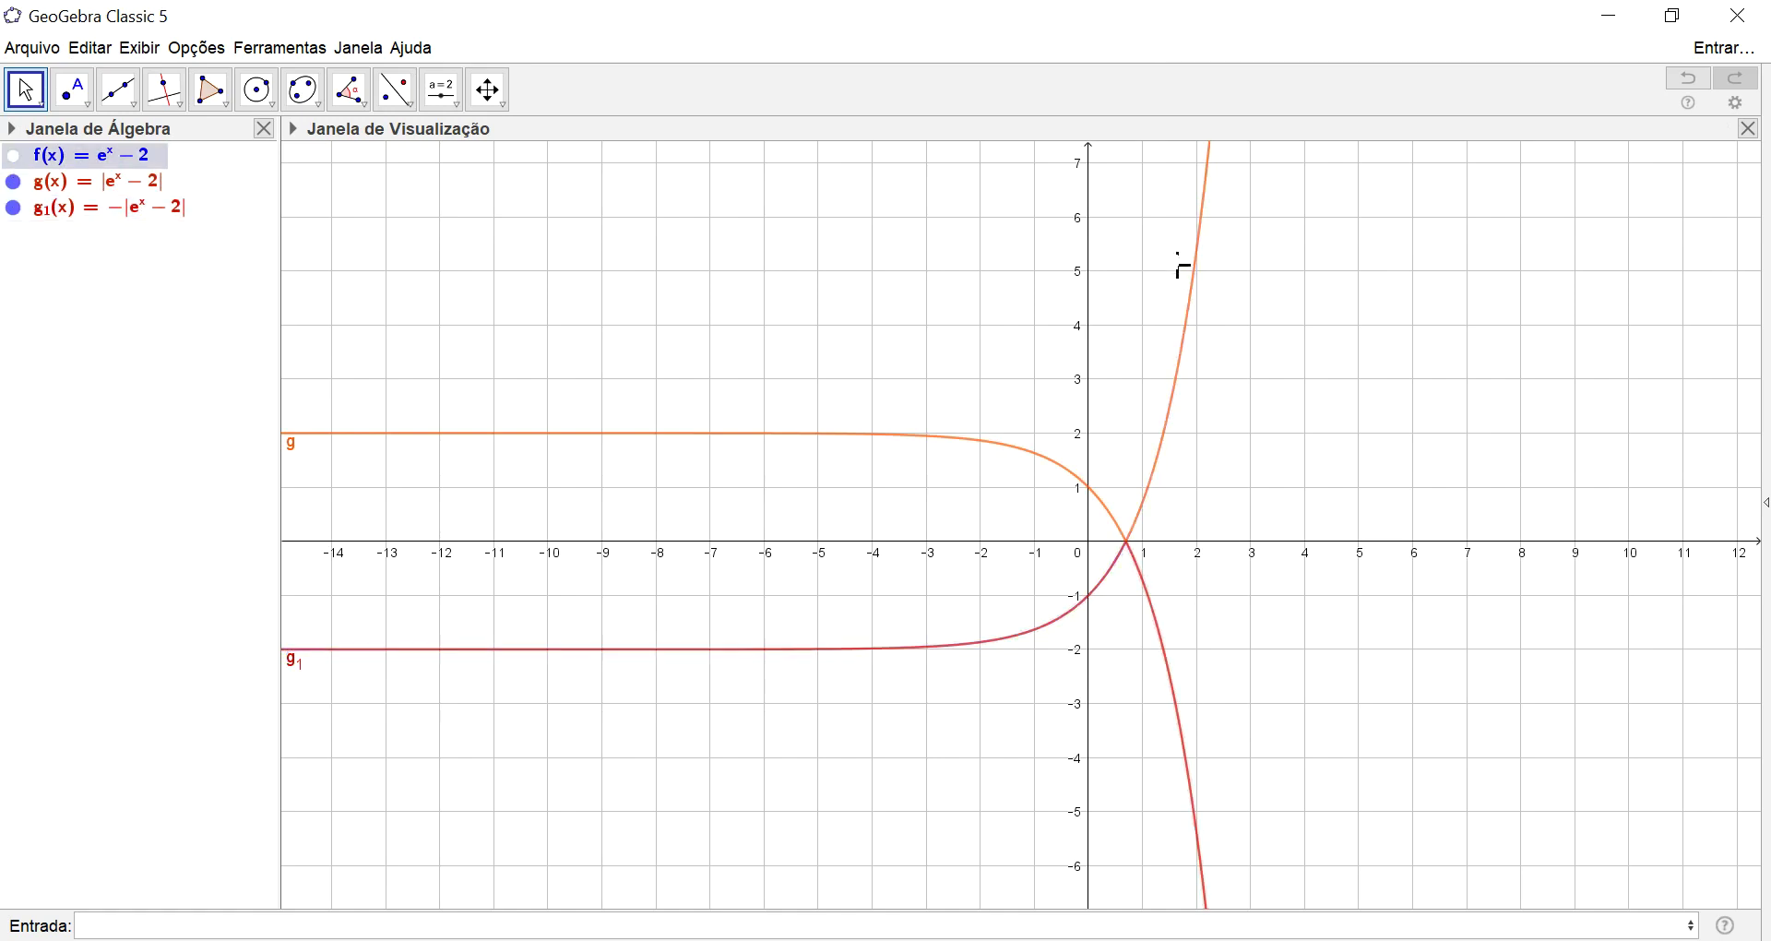
left_click(16, 181)
left_click(14, 156)
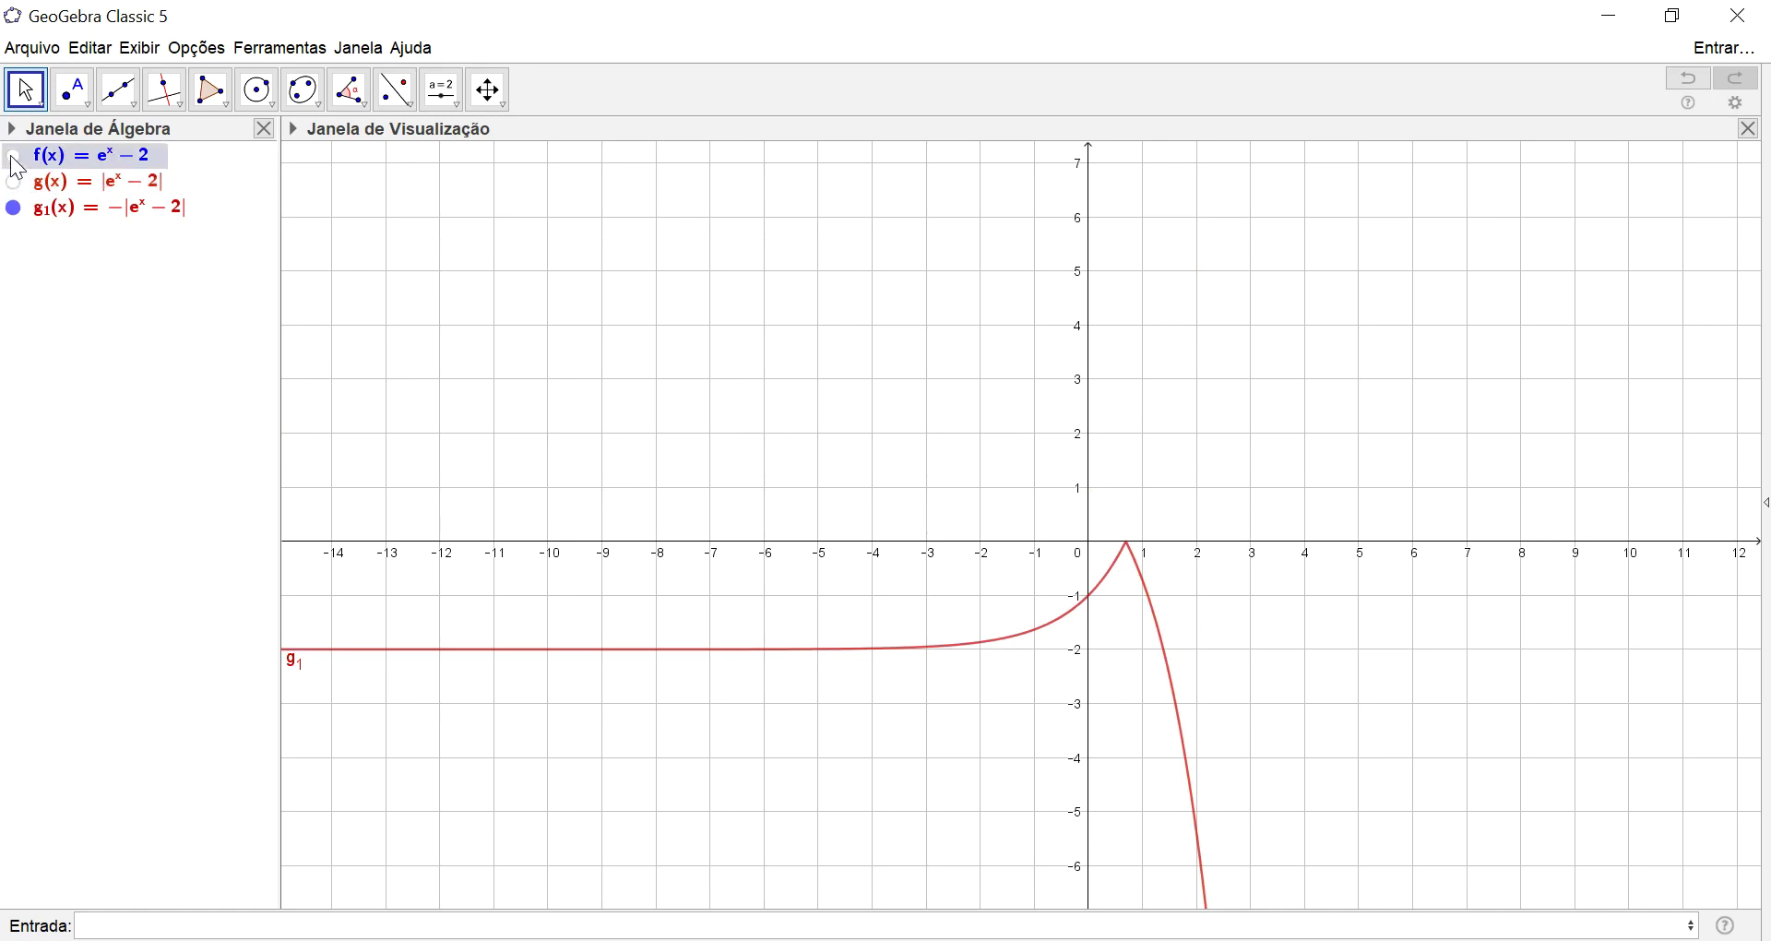